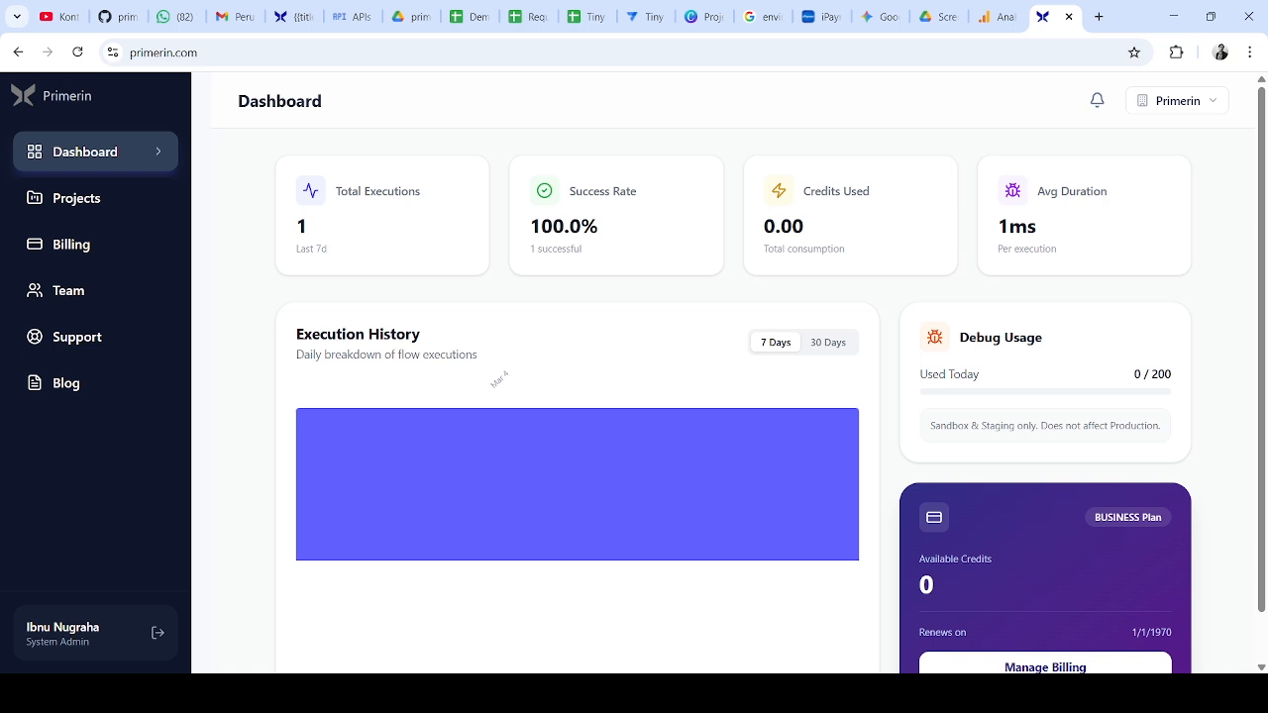
Open the basic flow of the Demo Project in the flow builder
{"action": "left_click", "coordinate": [119, 201]}
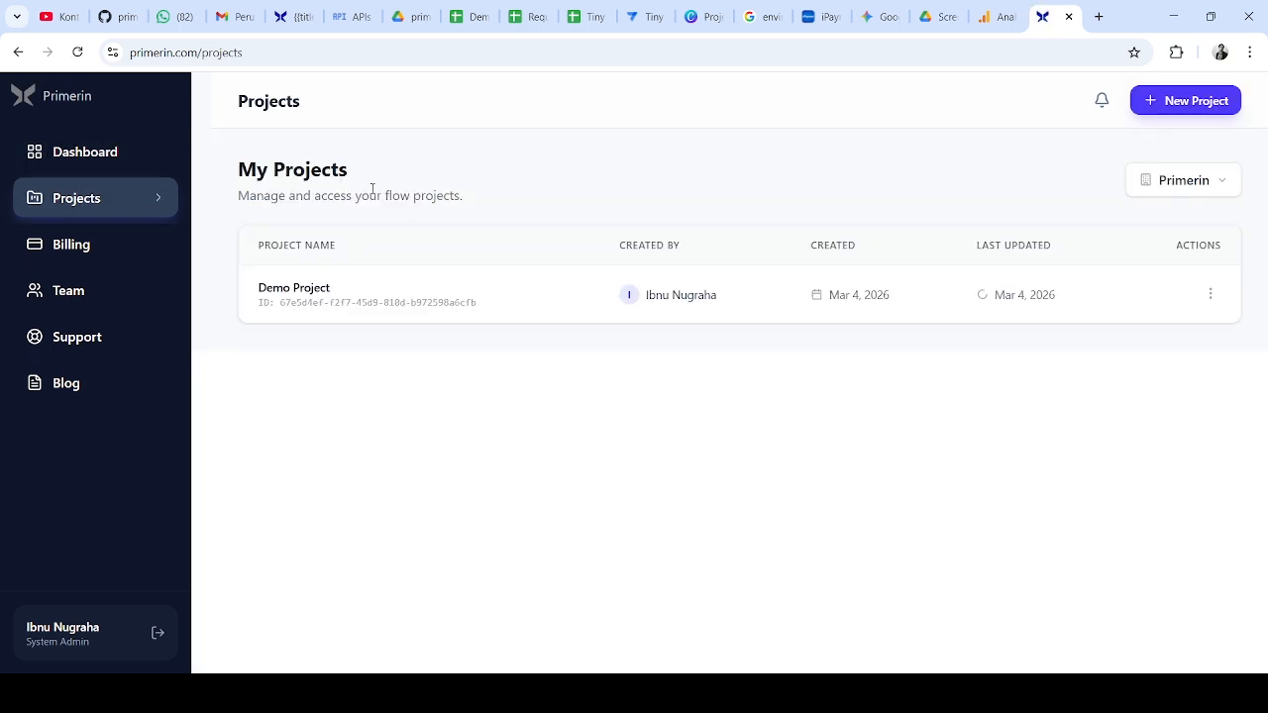
{"action": "left_click", "coordinate": [318, 295]}
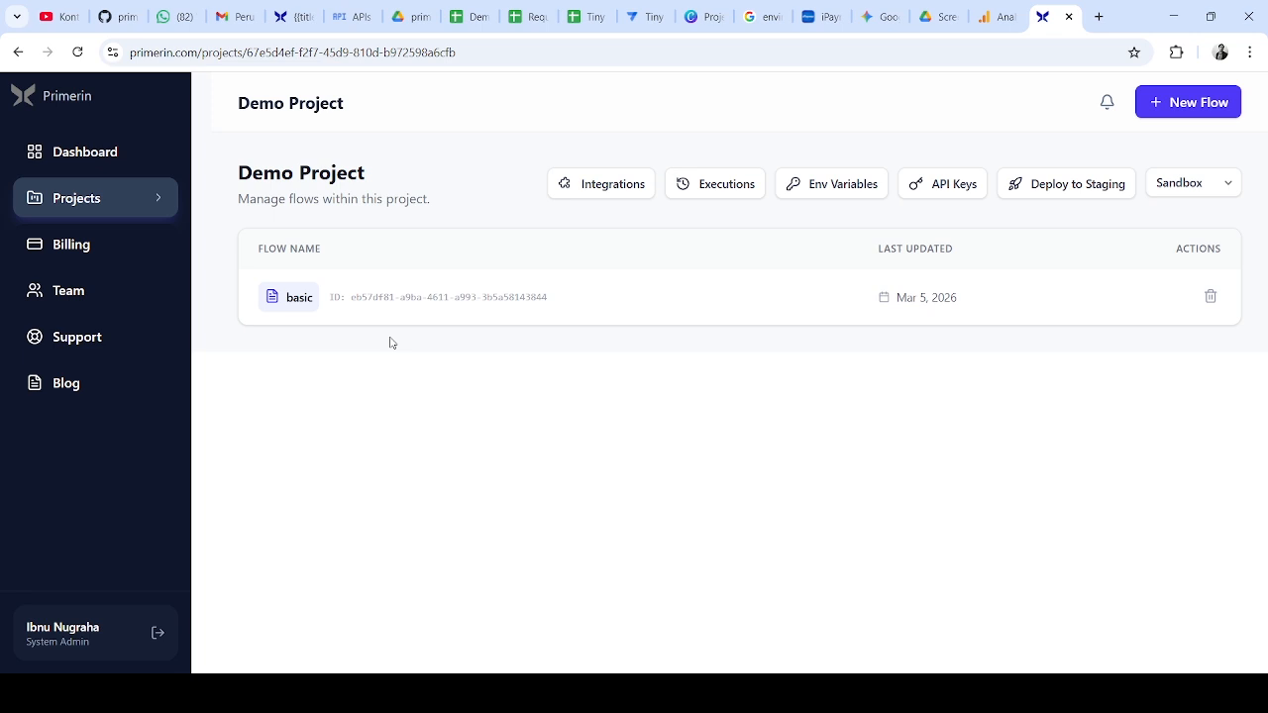
{"action": "left_click", "coordinate": [299, 298]}
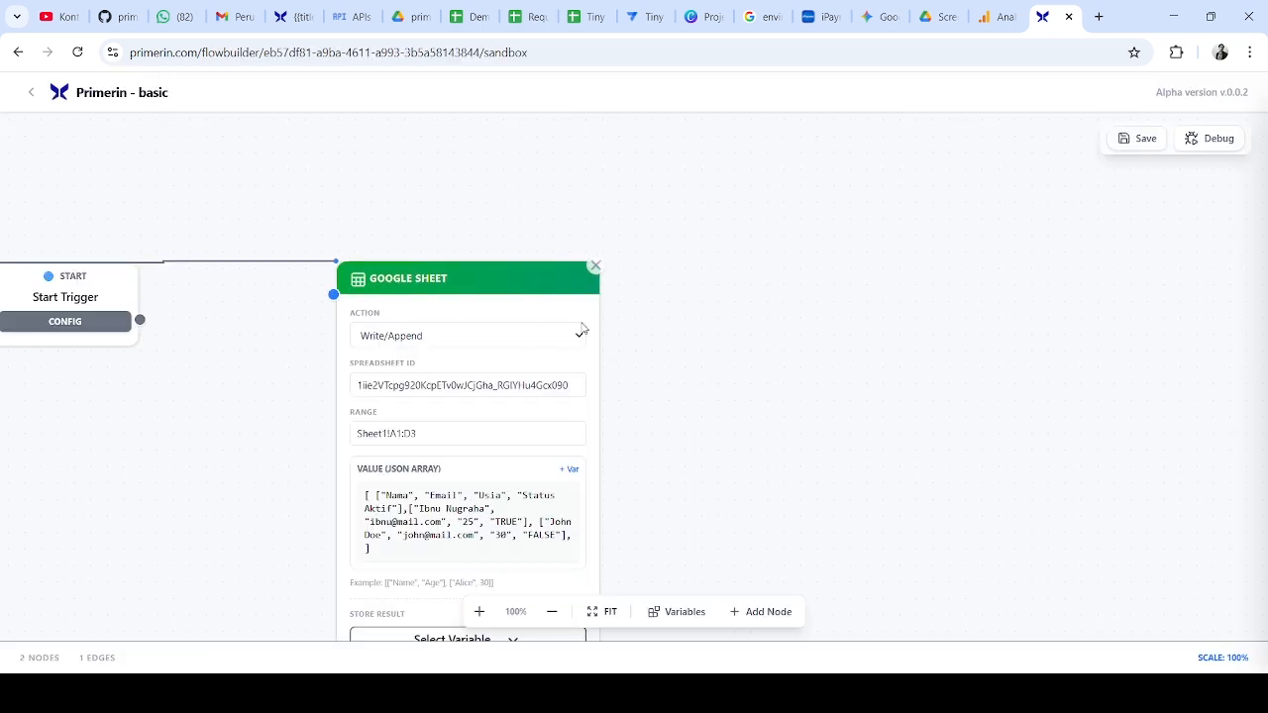
Copy the JSON array value from the existing Google Sheet node, and delete that node from the flow
{"action": "left_click", "coordinate": [498, 512]}
{"action": "key", "text": "ctrl+a"}
{"action": "key", "text": "ctrl+c"}
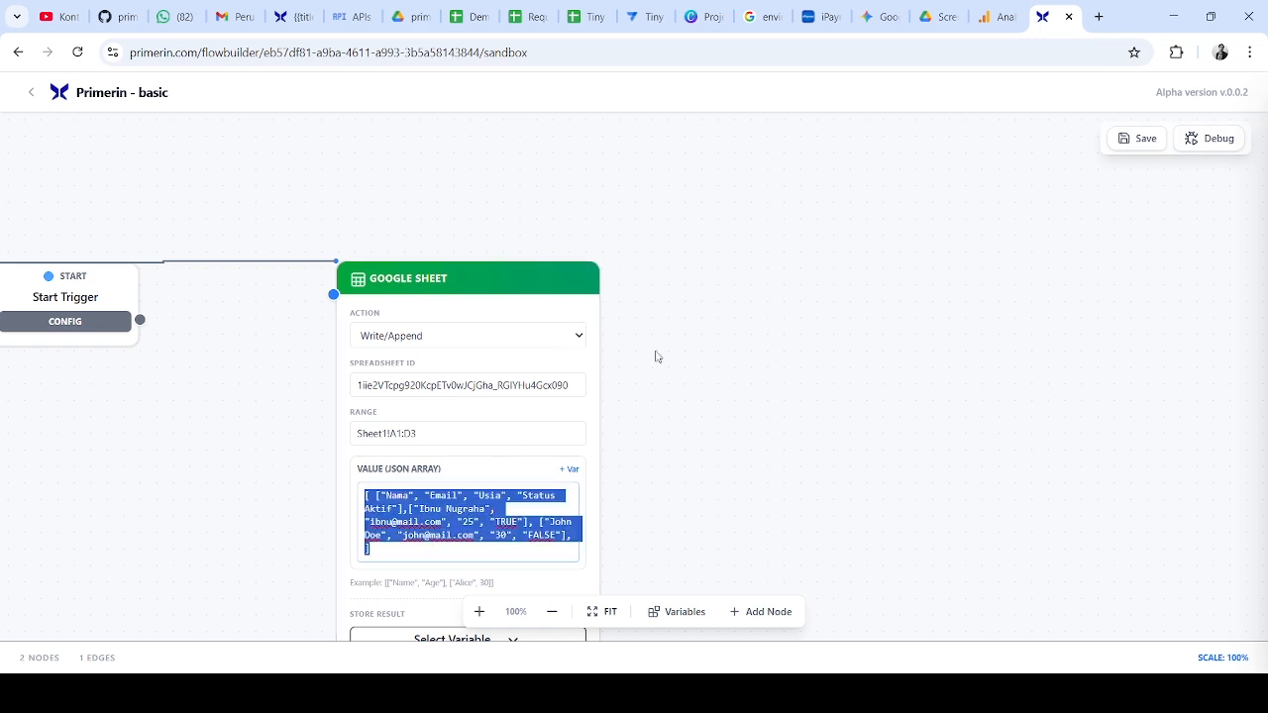
{"action": "left_click_drag", "start_coordinate": [656, 353], "coordinate": [800, 305]}
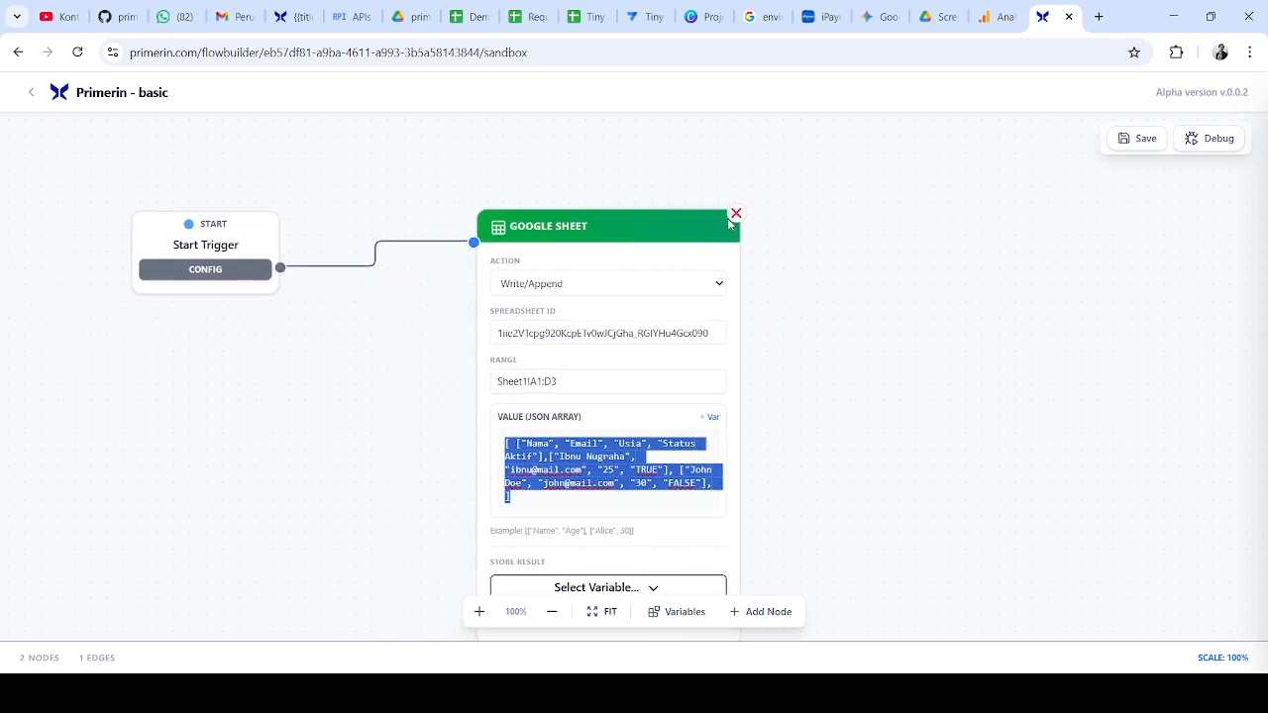
{"action": "left_click", "coordinate": [734, 215]}
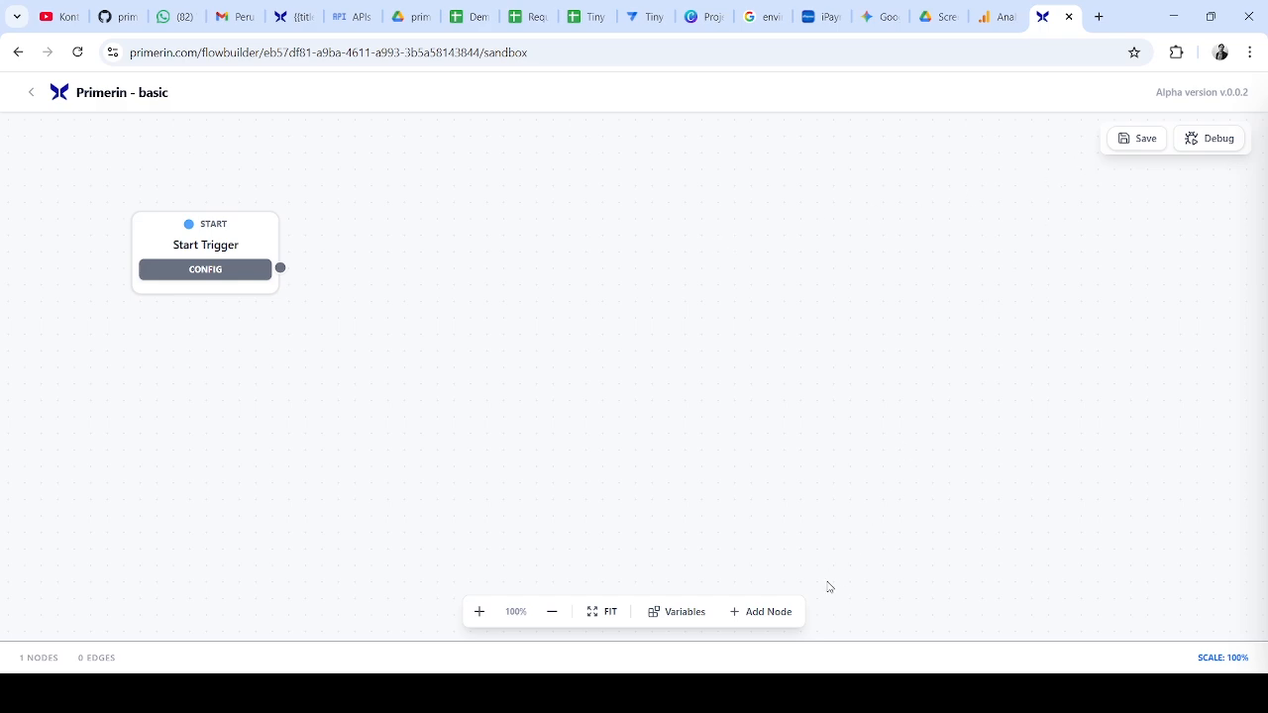
Add a new Google Sheet node to the canvas and connect the Start Trigger's output to its input
{"action": "left_click", "coordinate": [771, 616]}
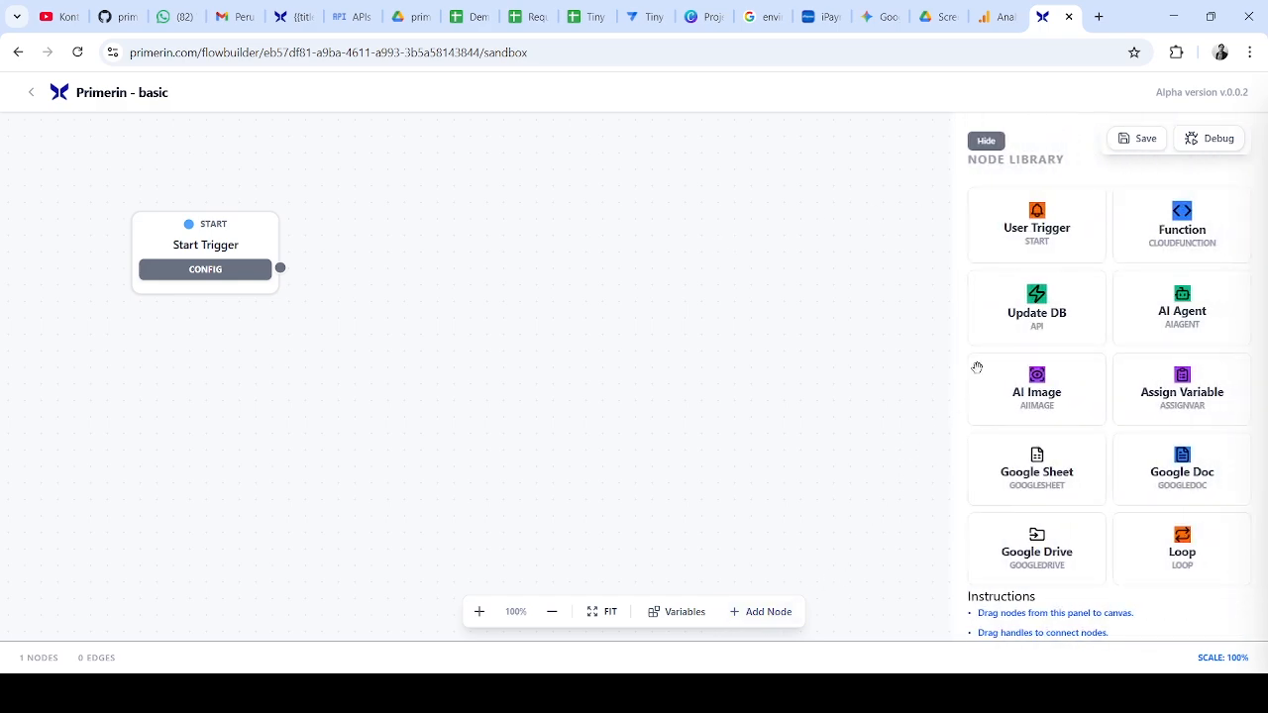
{"action": "left_click_drag", "start_coordinate": [1043, 476], "coordinate": [526, 300]}
{"action": "left_click", "coordinate": [986, 140]}
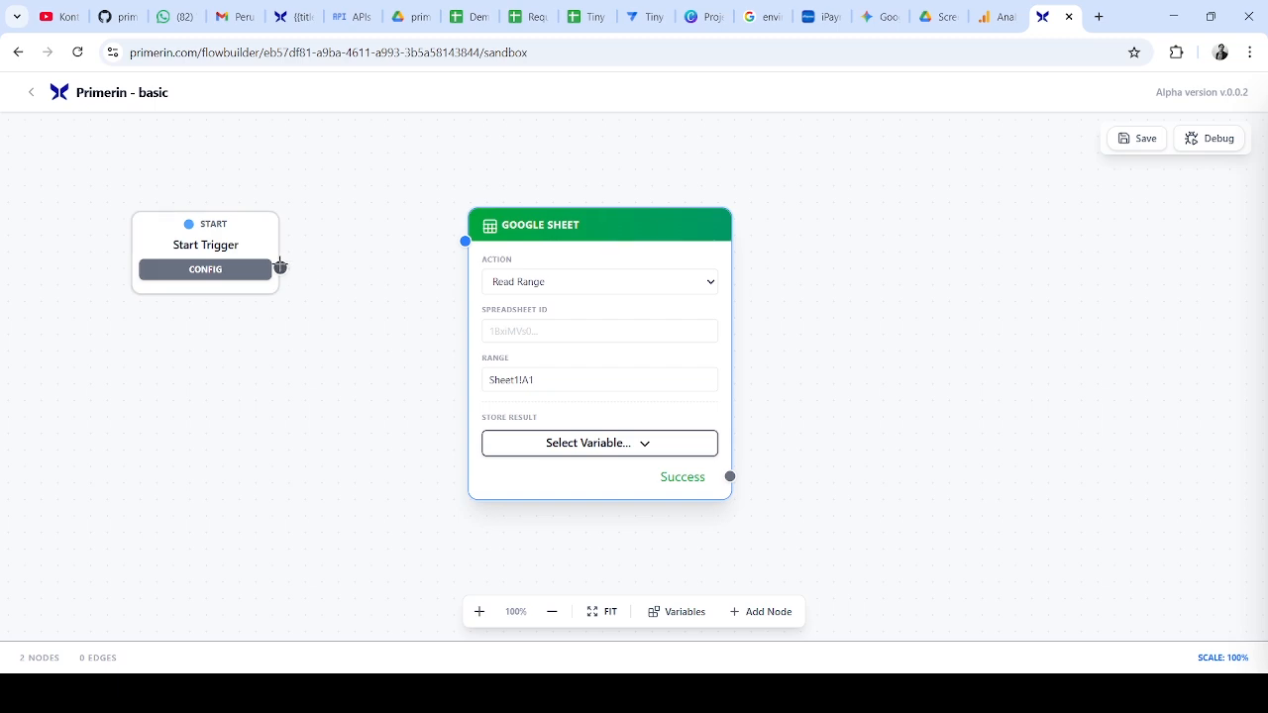
{"action": "left_click_drag", "start_coordinate": [281, 267], "coordinate": [467, 240]}
{"action": "left_click_drag", "start_coordinate": [282, 268], "coordinate": [466, 240]}
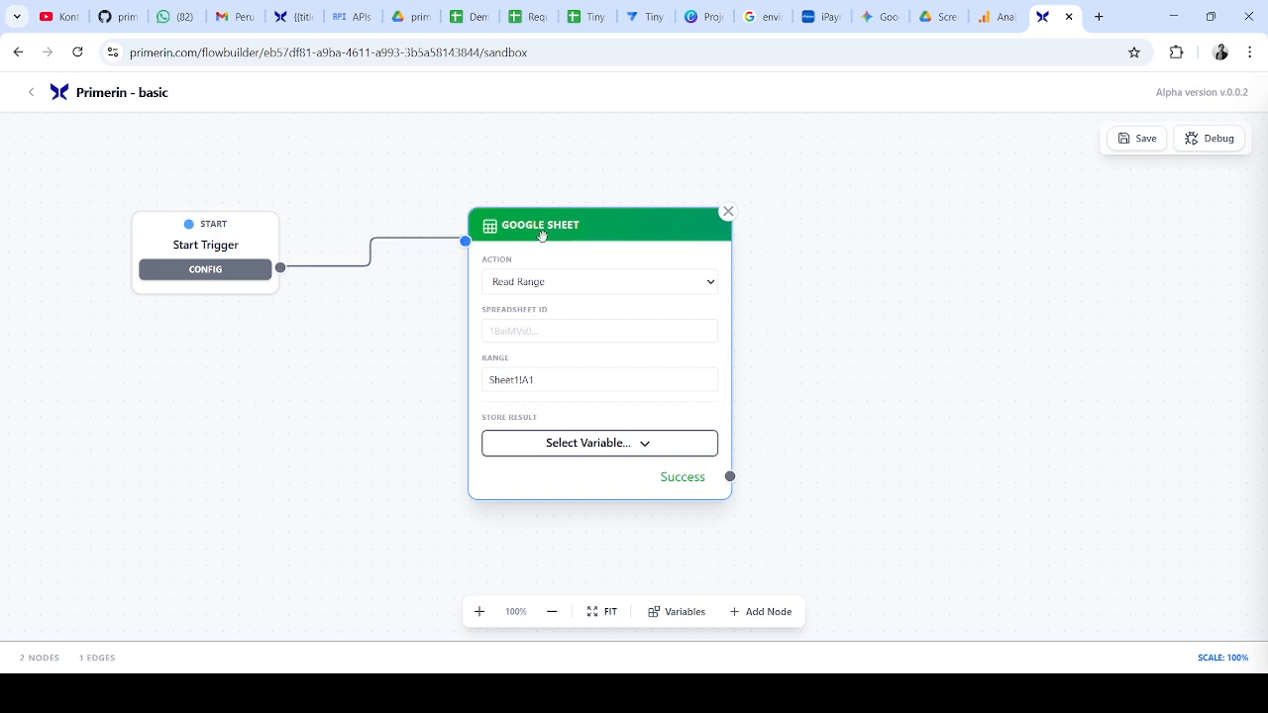
{"action": "left_click_drag", "start_coordinate": [551, 231], "coordinate": [554, 226]}
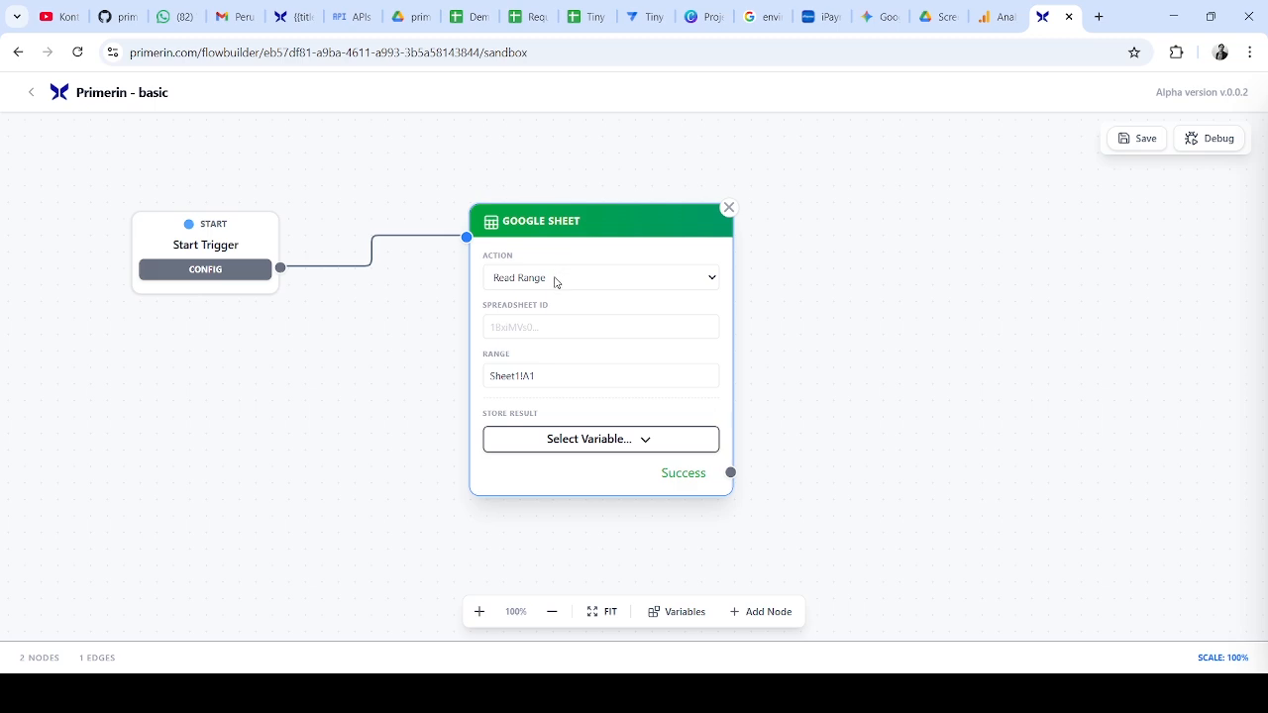
Set the Google Sheet node's action to Write/Append and move the node slightly higher on the canvas
{"action": "left_click", "coordinate": [556, 277]}
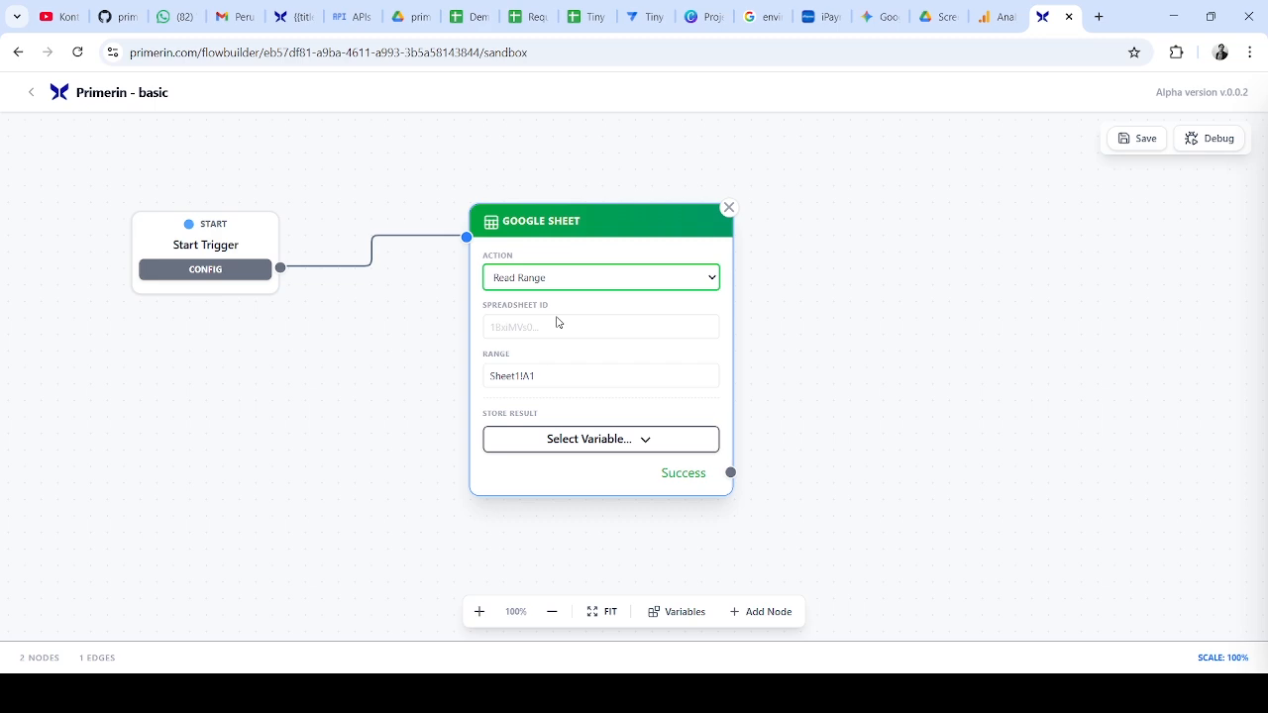
{"action": "key", "text": "Down"}
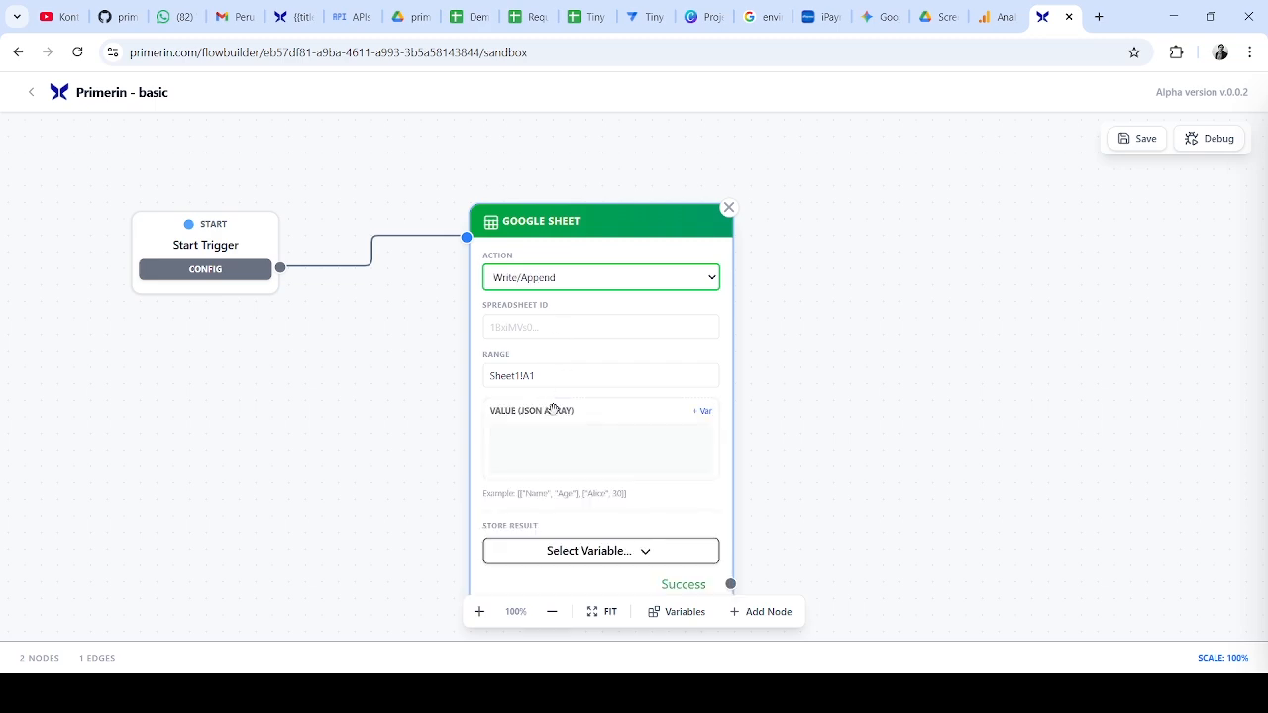
{"action": "left_click", "coordinate": [554, 443]}
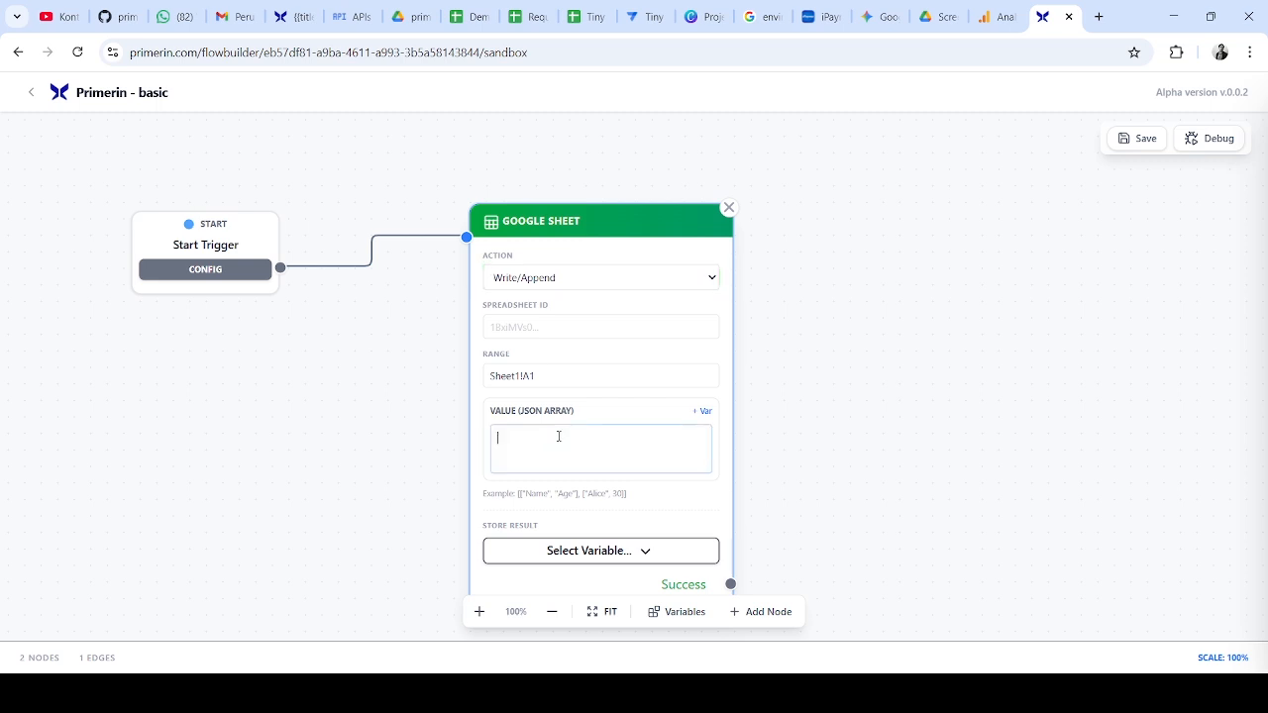
{"action": "left_click_drag", "start_coordinate": [594, 221], "coordinate": [606, 178]}
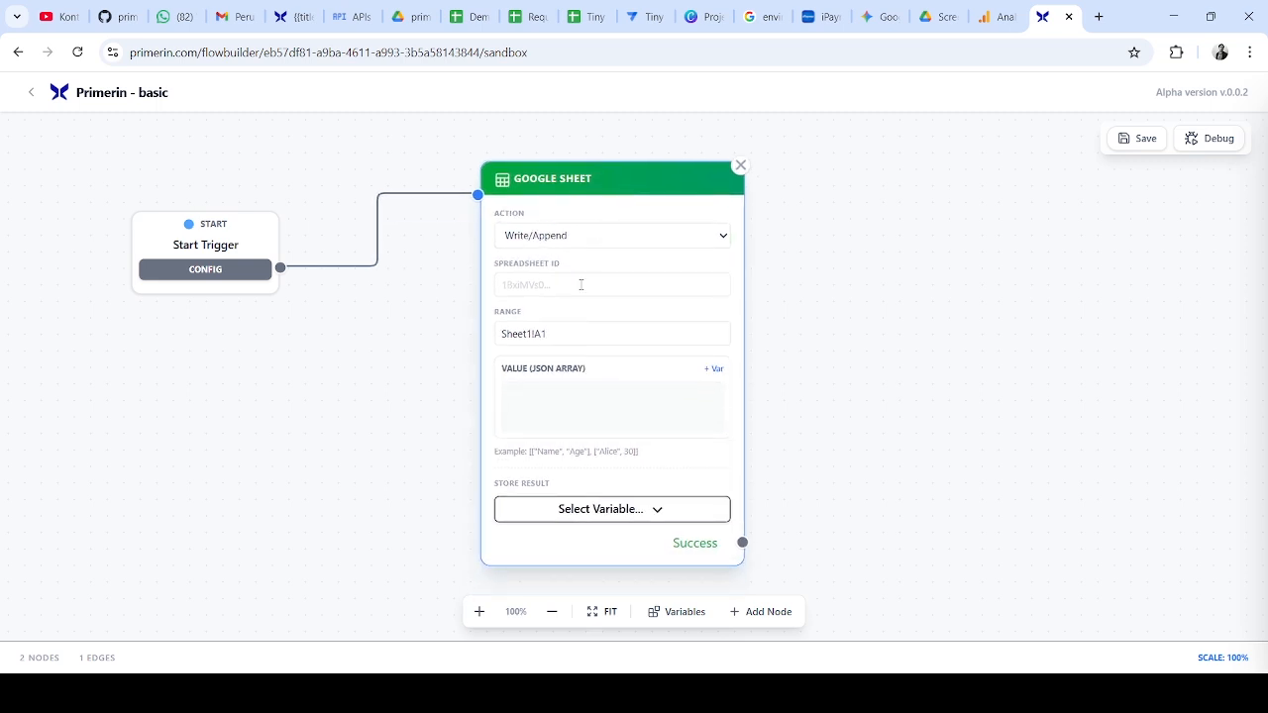
{"action": "left_click", "coordinate": [536, 416]}
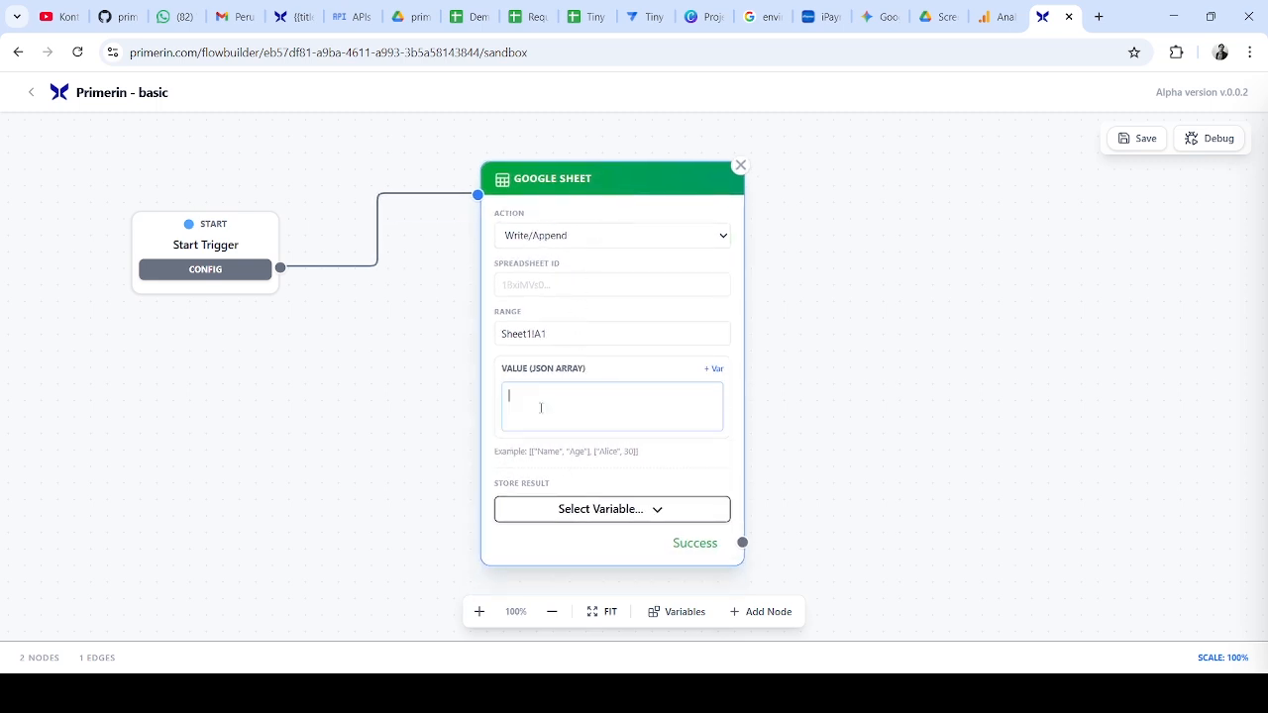
{"action": "key", "text": "ctrl+v"}
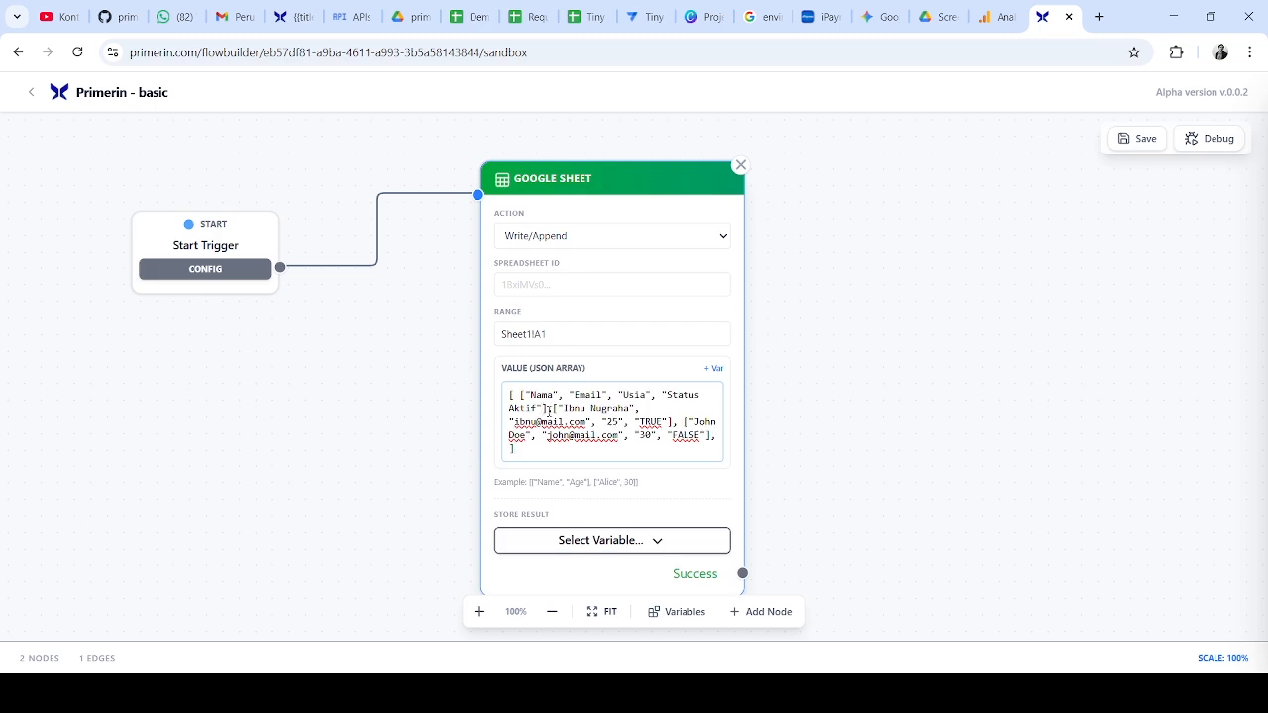
{"action": "key", "text": "ctrl+a"}
{"action": "key", "text": "BackSpace"}
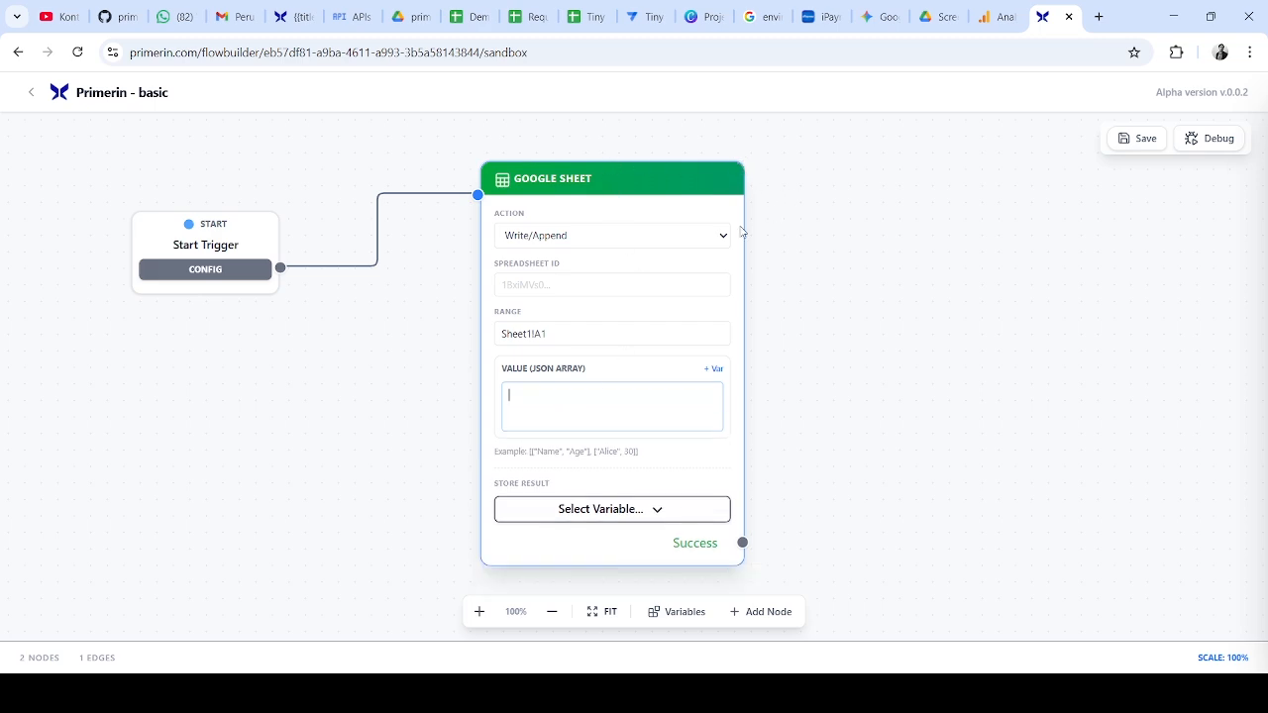
Switch to the Demo spreadsheet in Google Sheets and copy the full spreadsheet ID from its URL
{"action": "left_click", "coordinate": [533, 283]}
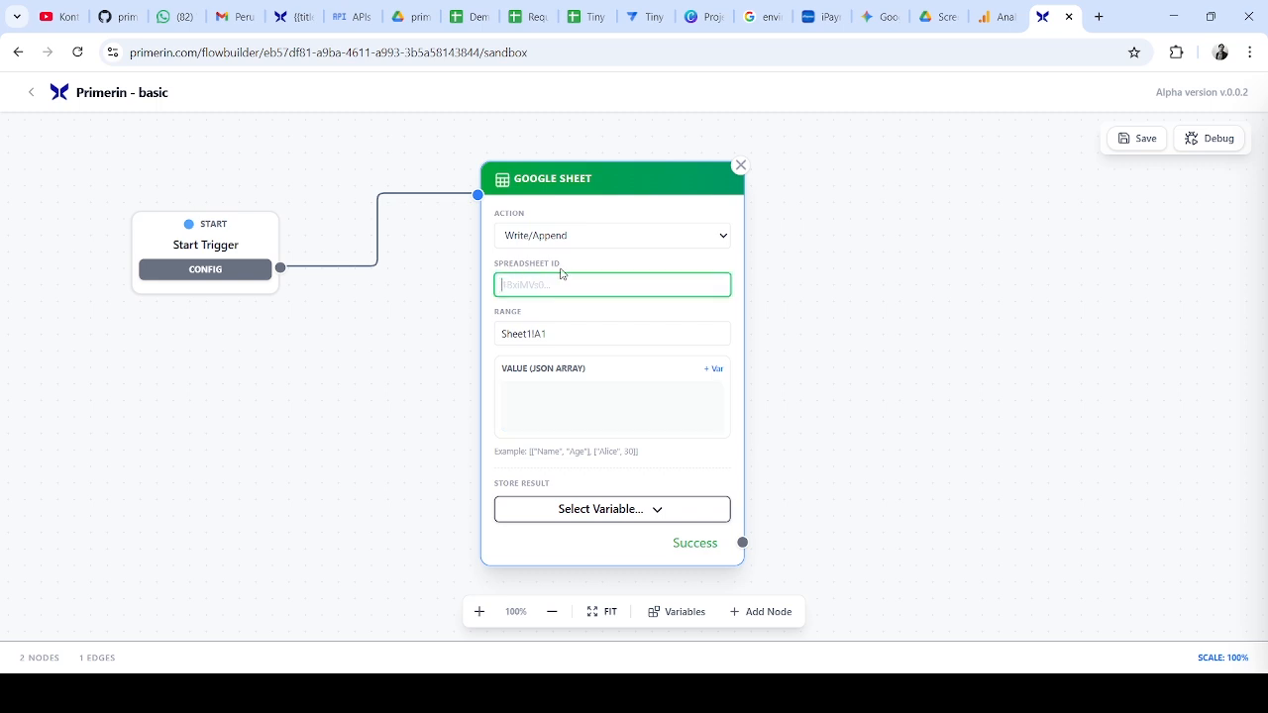
{"action": "left_click", "coordinate": [456, 137]}
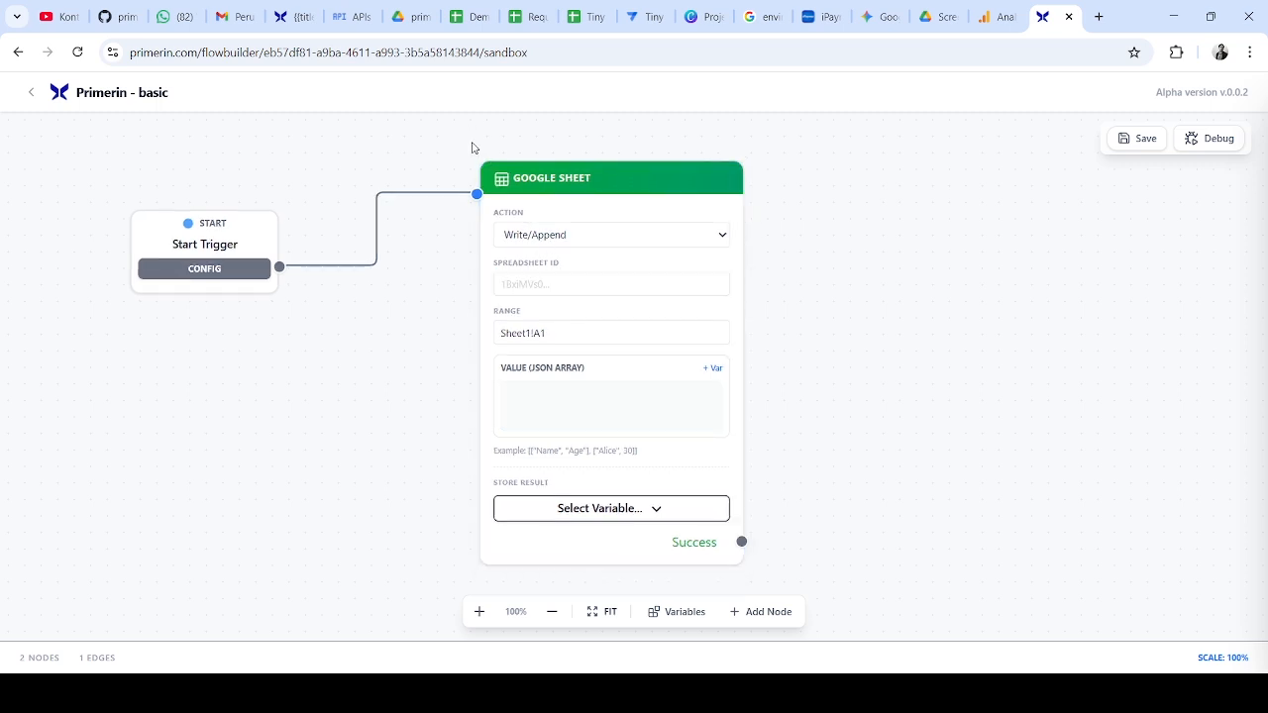
{"action": "left_click", "coordinate": [467, 17]}
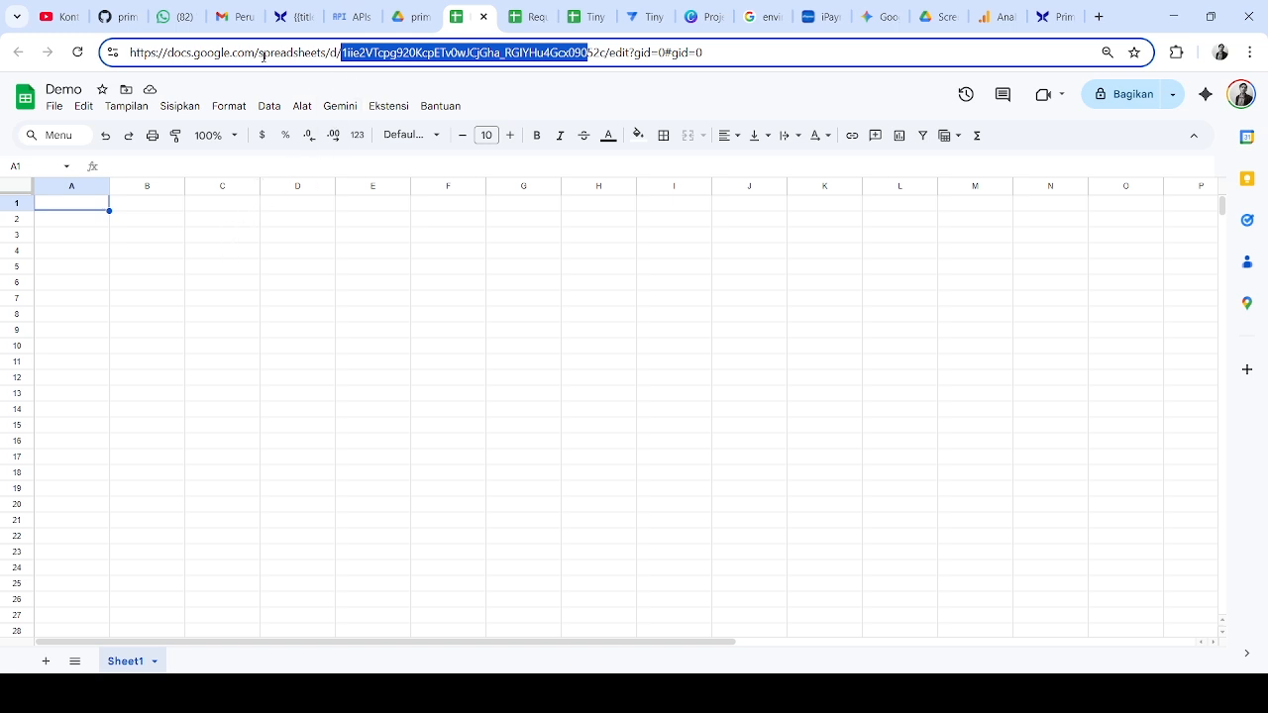
{"action": "left_click", "coordinate": [324, 57]}
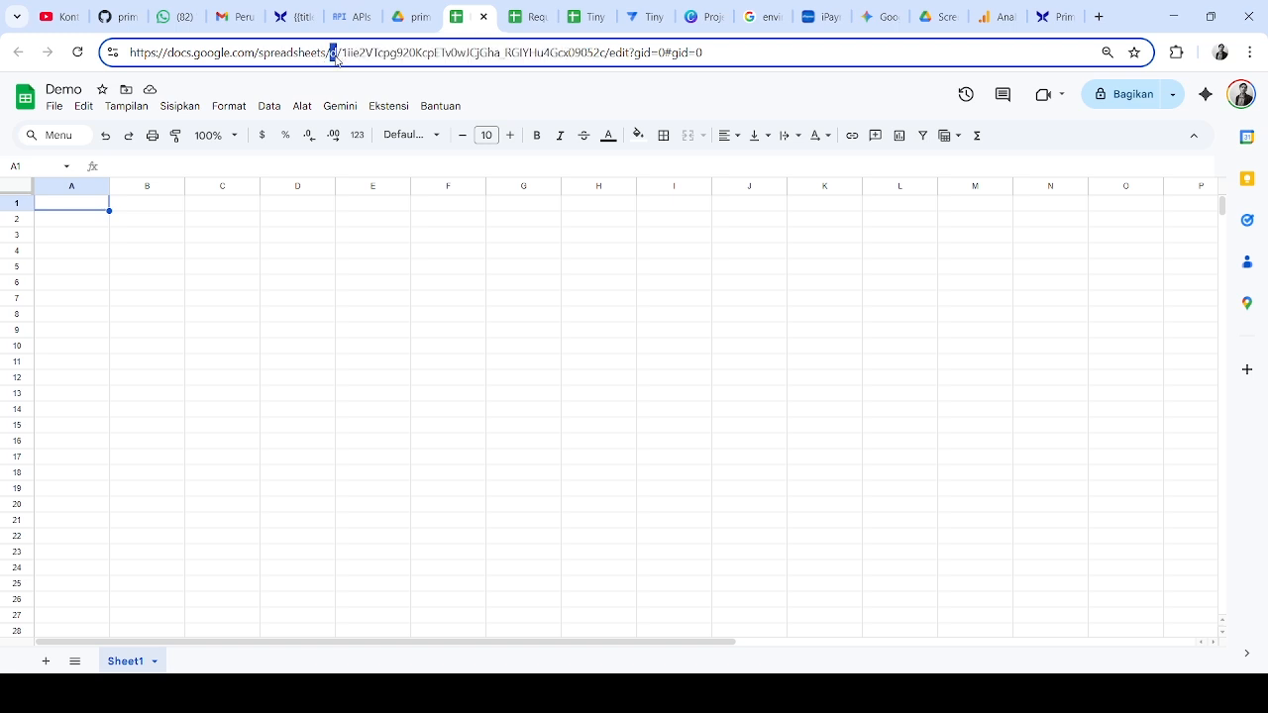
{"action": "left_click_drag", "start_coordinate": [341, 55], "coordinate": [605, 57]}
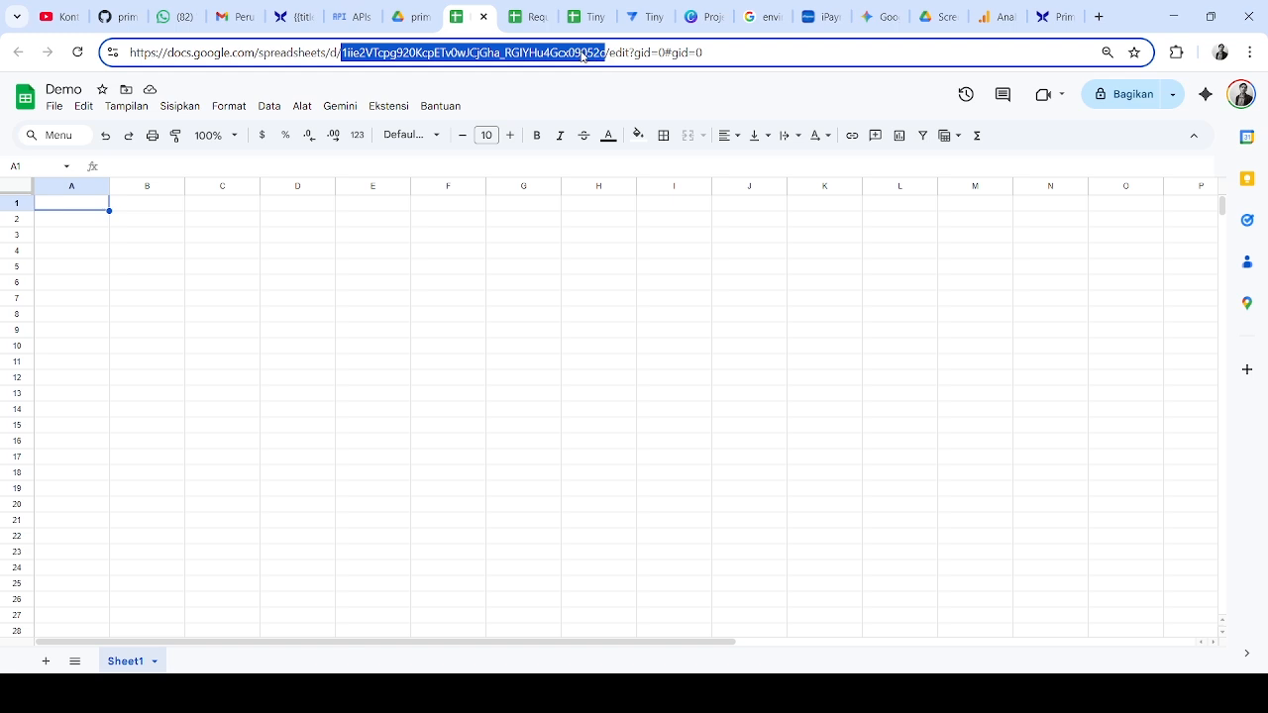
{"action": "left_click", "coordinate": [474, 220]}
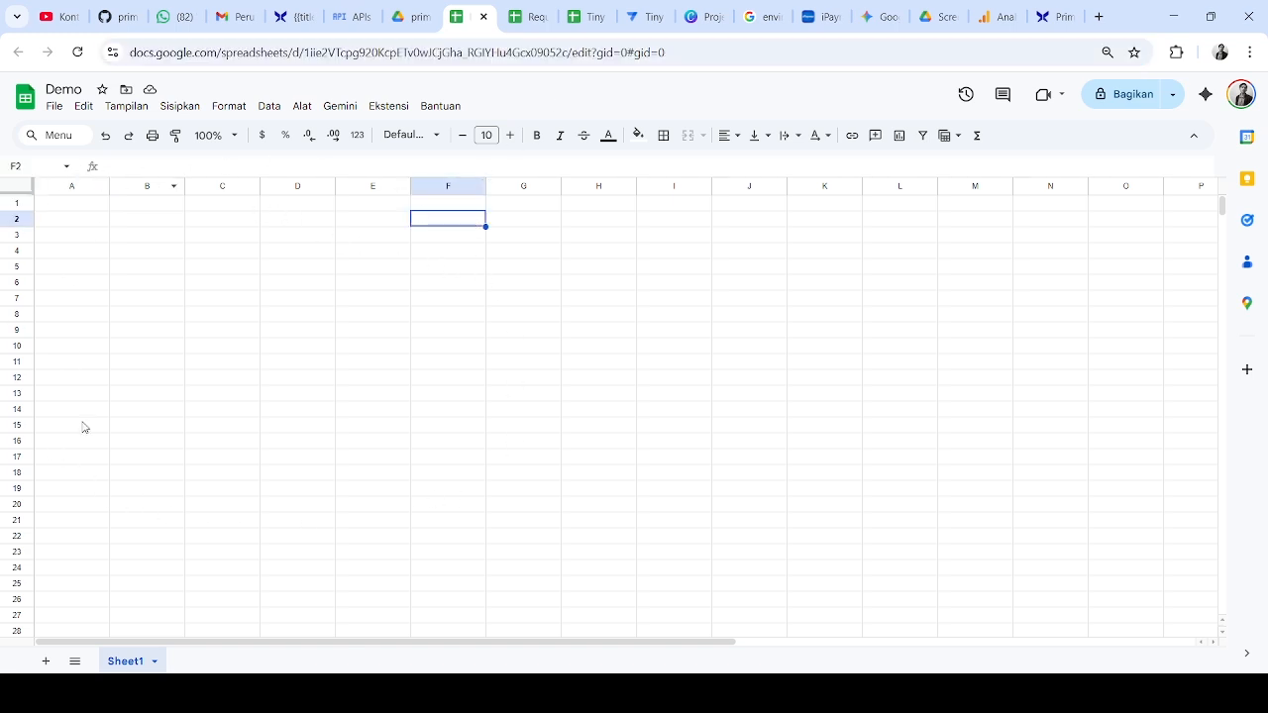
Examine the target range A1:C3 in Sheet1 by selecting the header cells A1:C1 and the rows 2 to 3 beneath them
{"action": "left_click", "coordinate": [94, 205]}
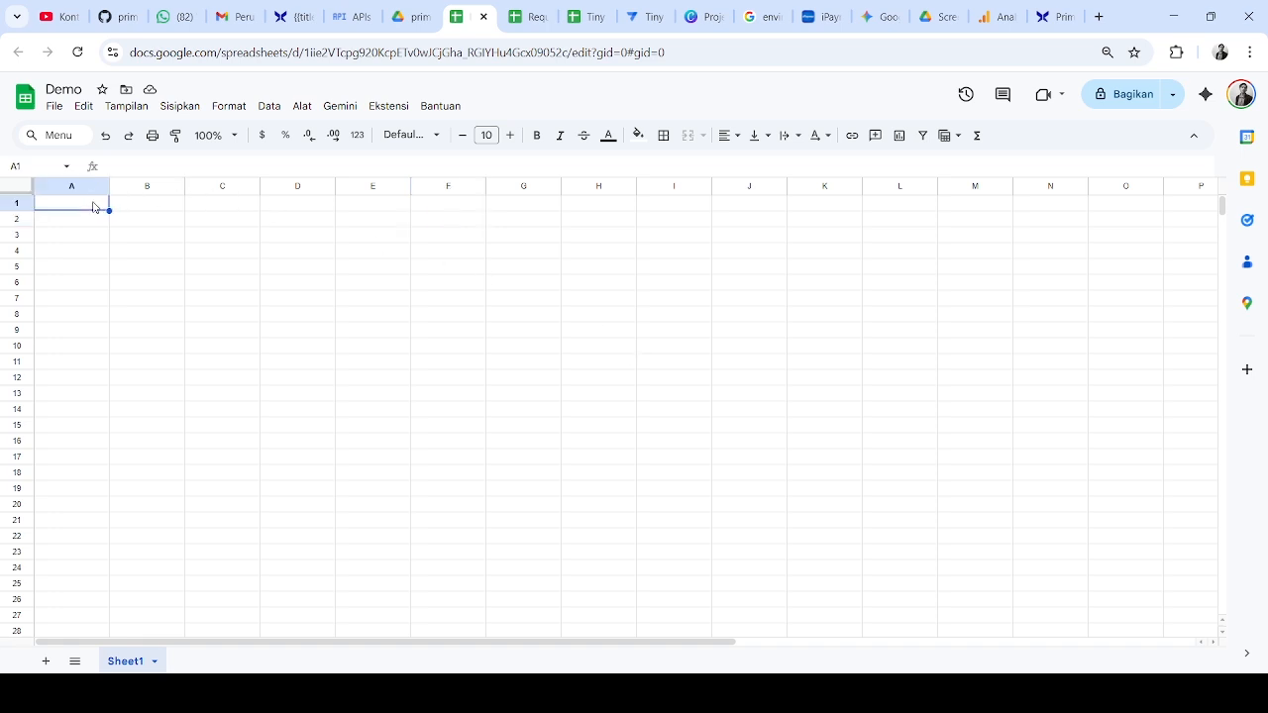
{"action": "left_click", "coordinate": [221, 207], "text": "shift"}
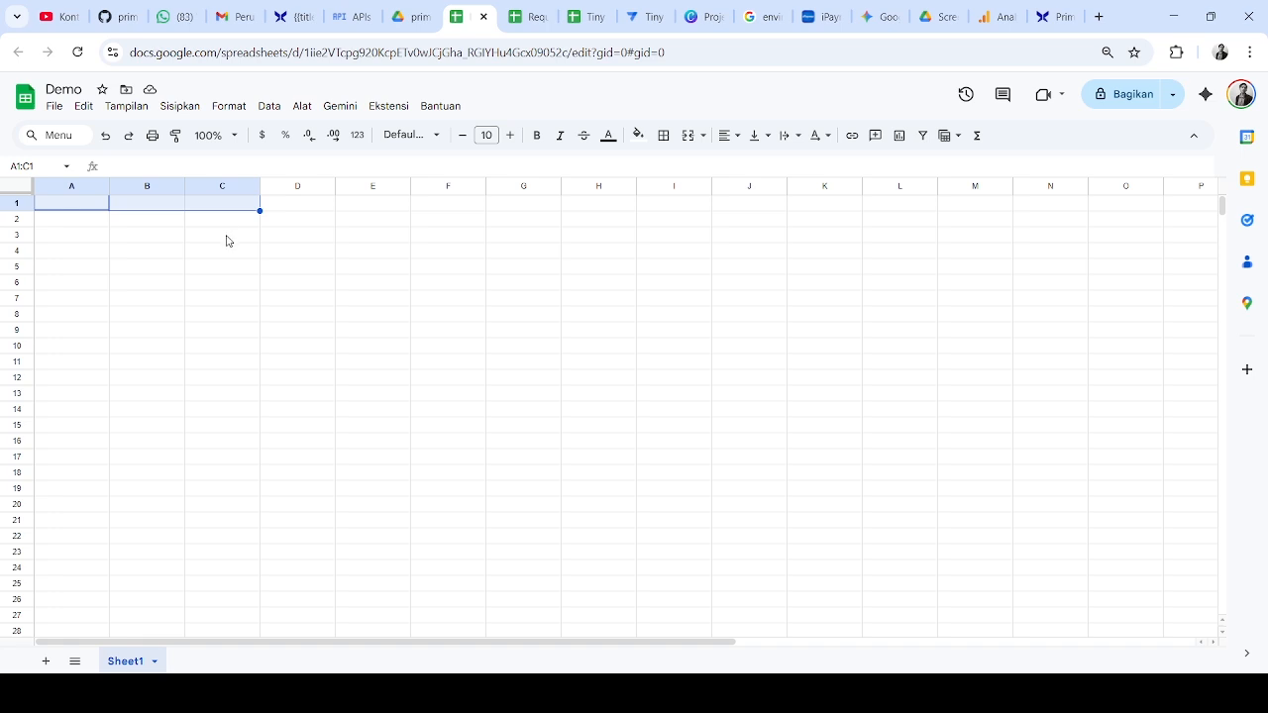
{"action": "left_click", "coordinate": [226, 239], "text": "shift"}
{"action": "left_click", "coordinate": [63, 208]}
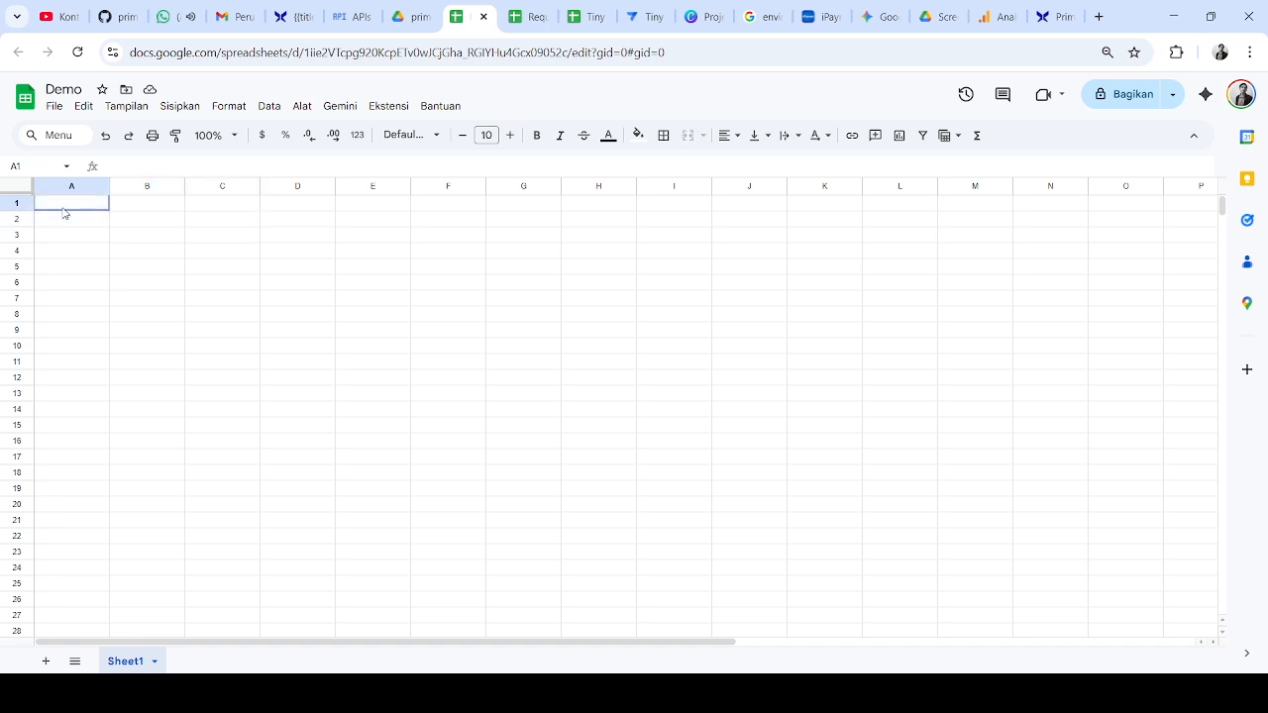
{"action": "left_click", "coordinate": [211, 210], "text": "shift"}
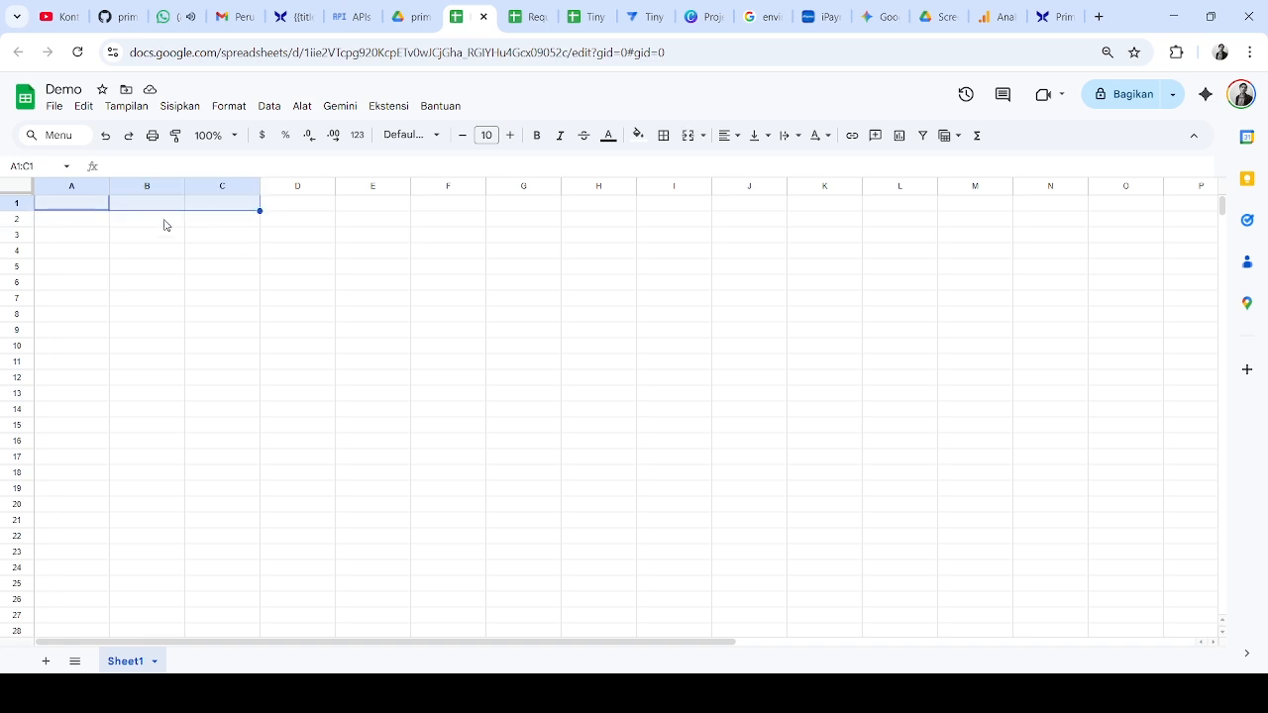
{"action": "left_click", "coordinate": [77, 222]}
{"action": "left_click", "coordinate": [78, 235], "text": "shift"}
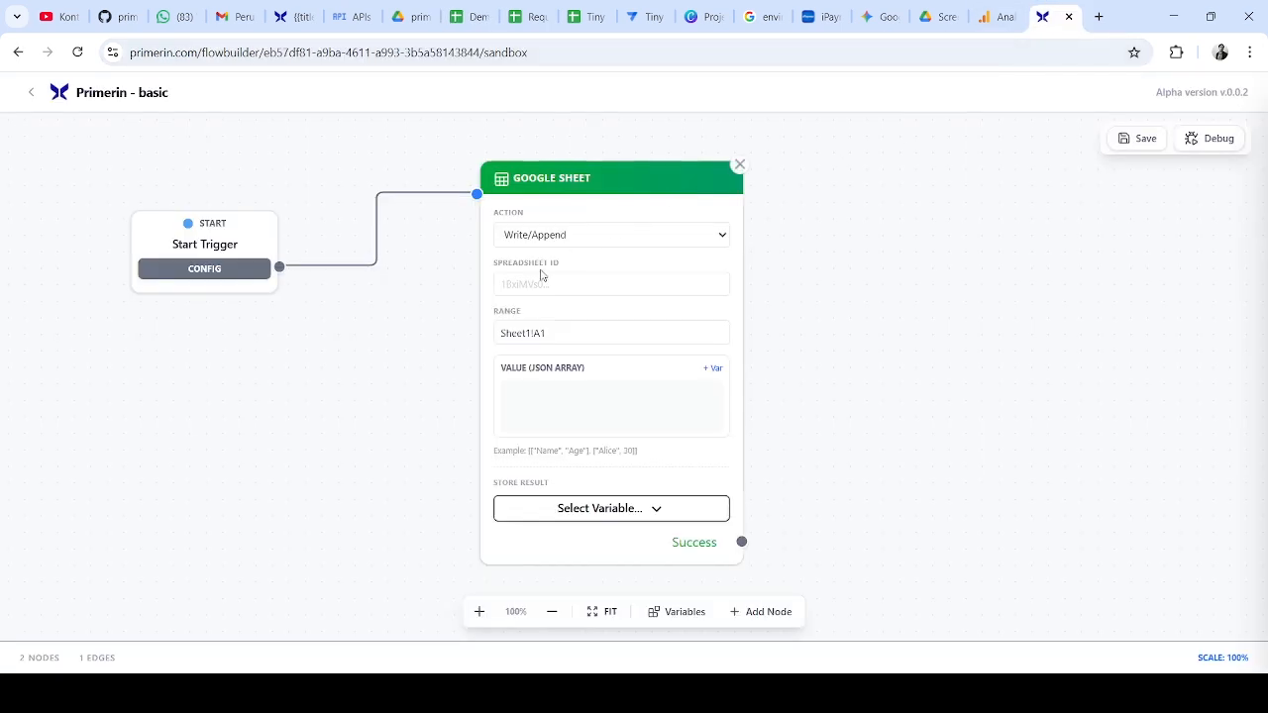
Back in the Primerin flow, paste the spreadsheet ID into the Google Sheet node and set its range to Sheet1!A1:C3
{"action": "left_click", "coordinate": [511, 286]}
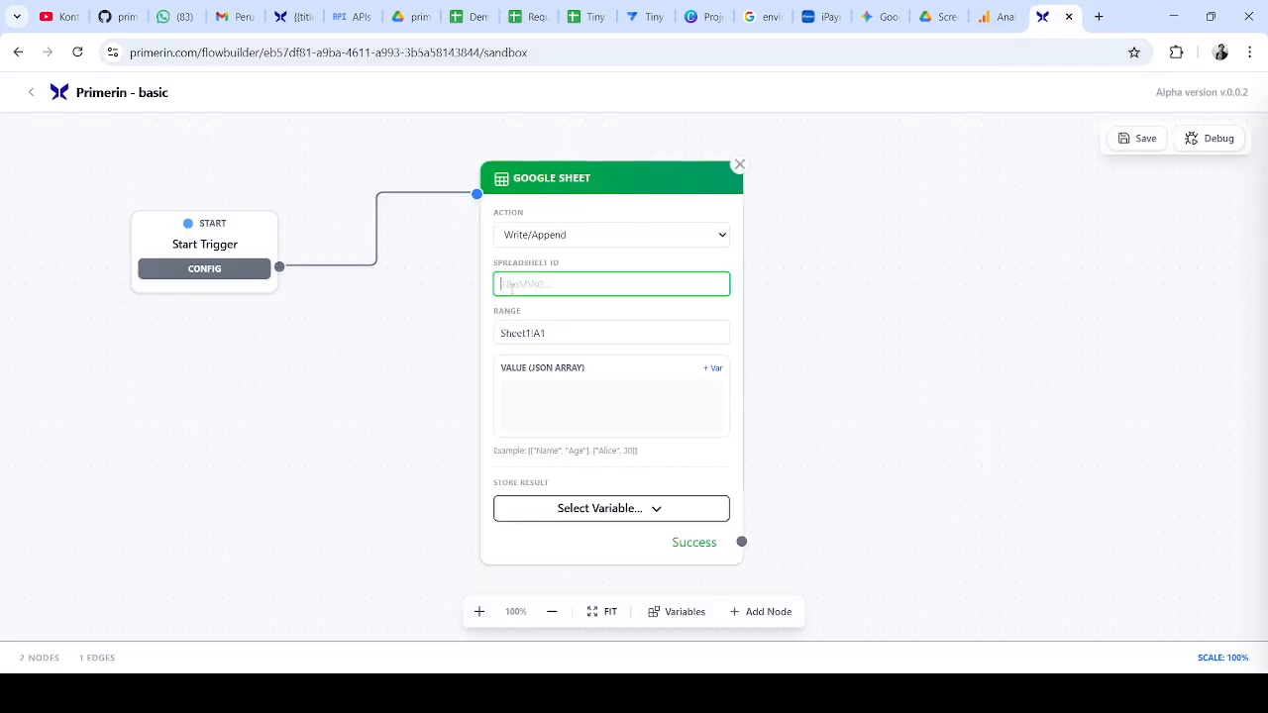
{"action": "key", "text": "ctrl+v"}
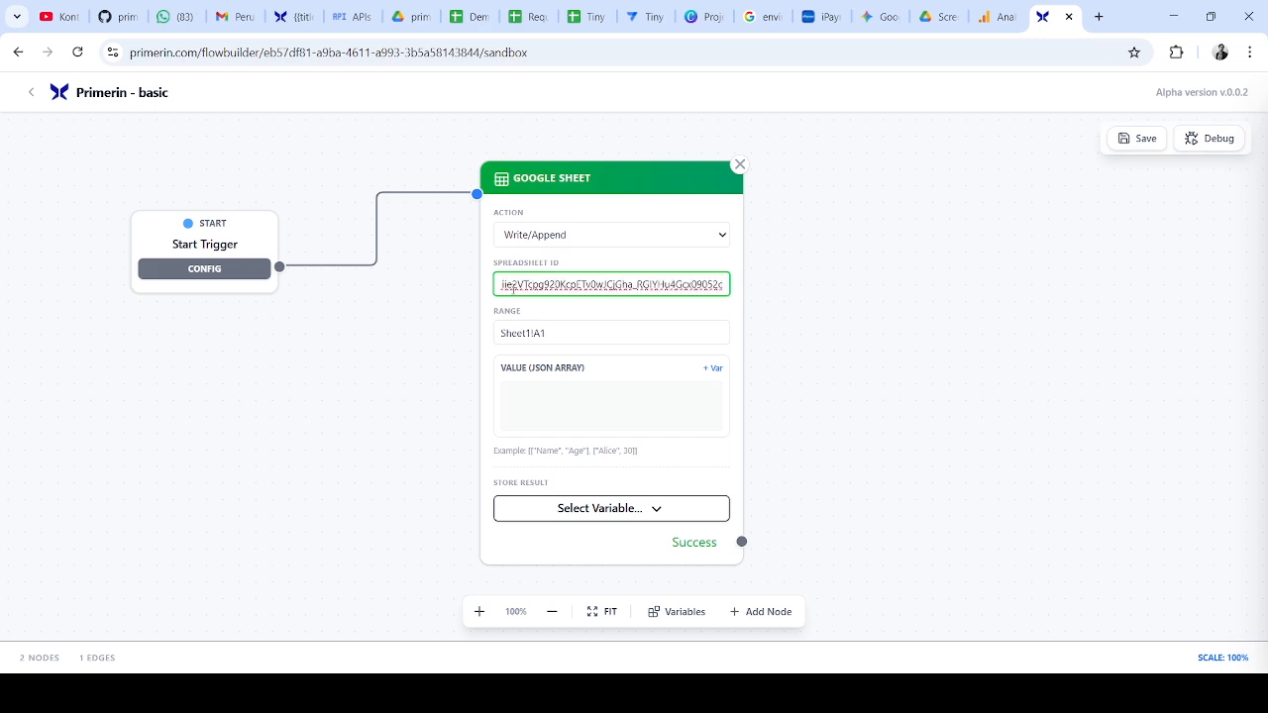
{"action": "left_click", "coordinate": [554, 335]}
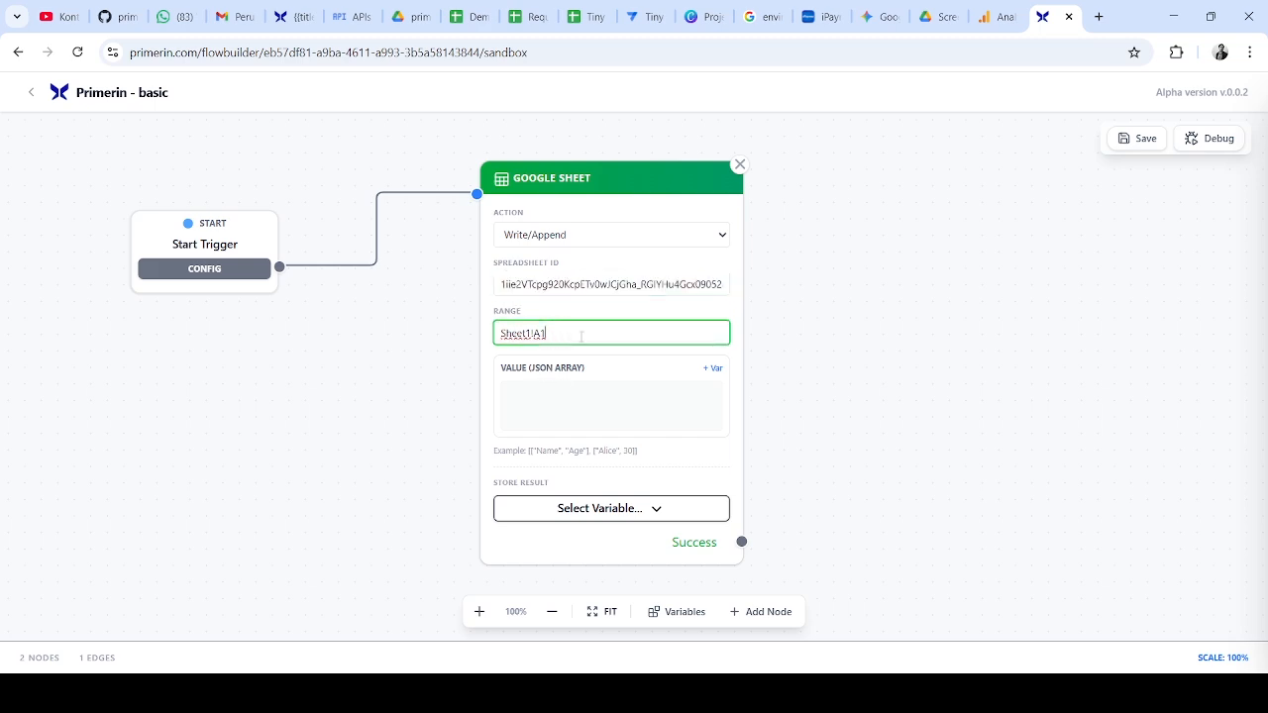
{"action": "type", "text": ":C3"}
Begin the node's JSON array value with the header row ["Product","Quantity","Price"], and leave an empty line before the closing bracket
{"action": "left_click", "coordinate": [553, 400]}
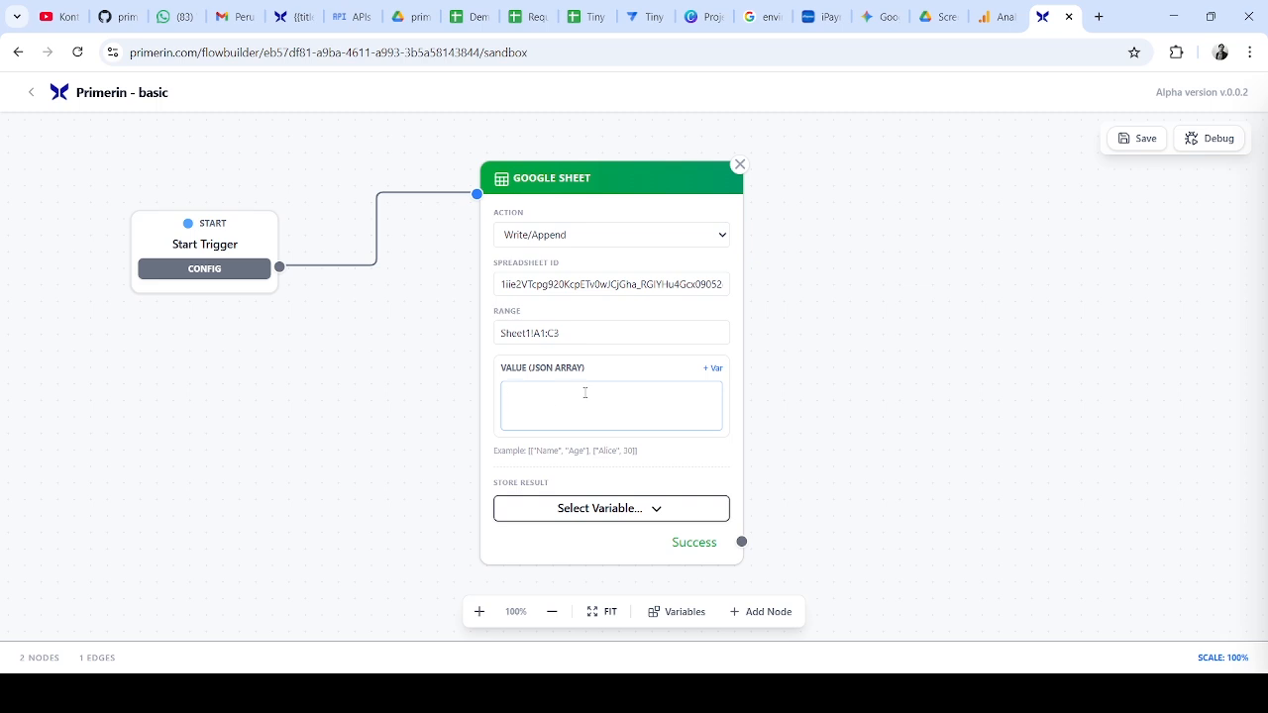
{"action": "type", "text": "[]"}
{"action": "key", "text": "Return"}
{"action": "key", "text": "Return"}
{"action": "key", "text": "Up"}
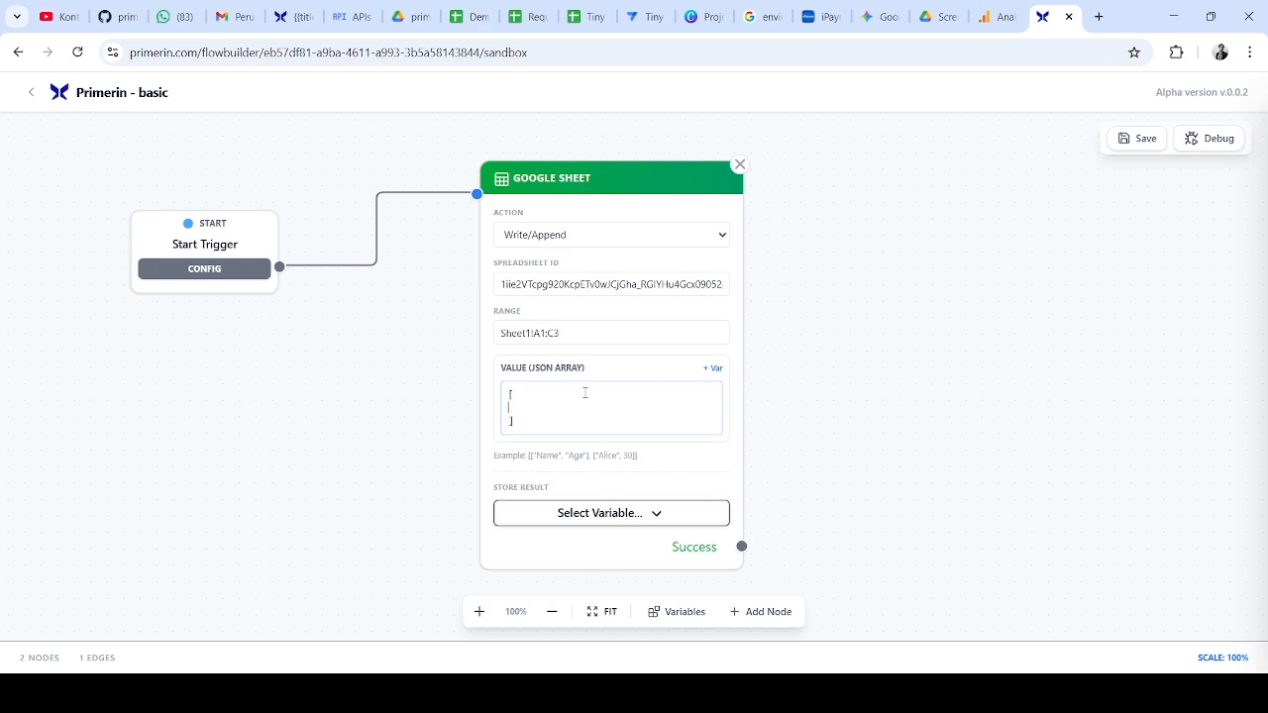
{"action": "type", "text": "["}
{"action": "type", "text": "\""}
{"action": "type", "text": "Produk\""}
{"action": "key", "text": "BackSpace"}
{"action": "key", "text": "BackSpace"}
{"action": "type", "text": "ct\",\"Quantity\",\"Price\"]"}
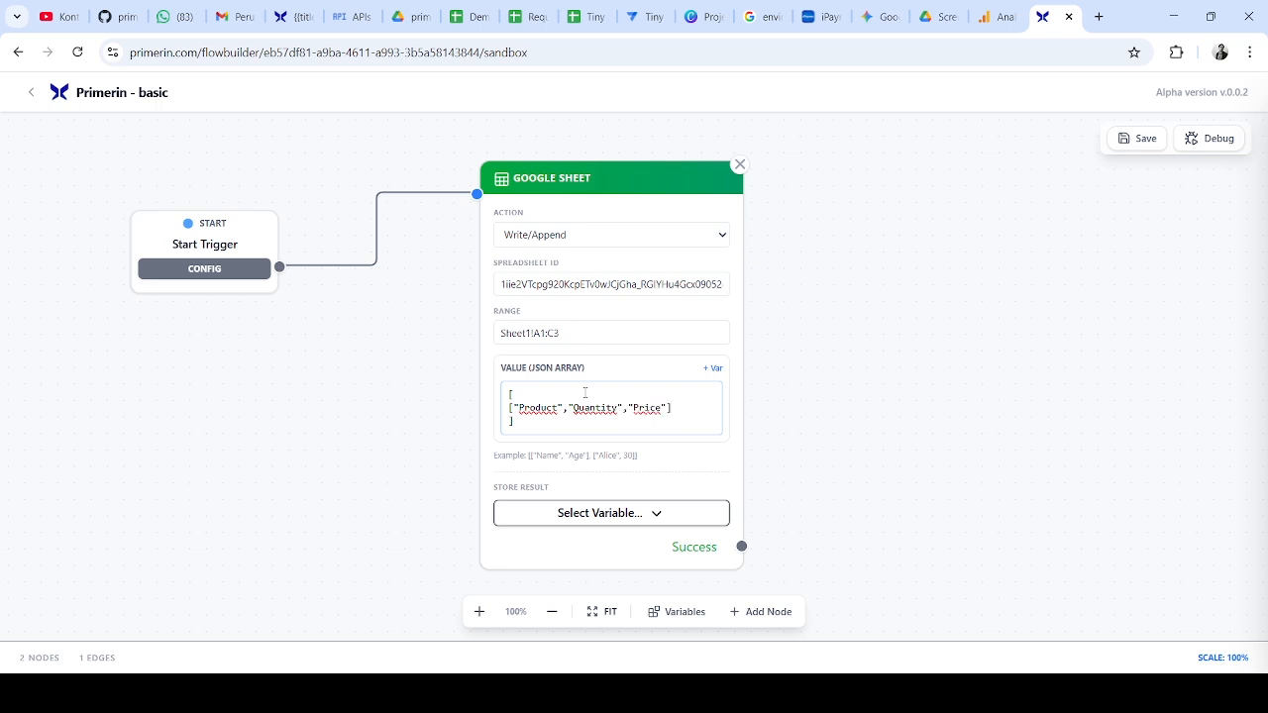
{"action": "type", "text": ","}
{"action": "key", "text": "Return"}
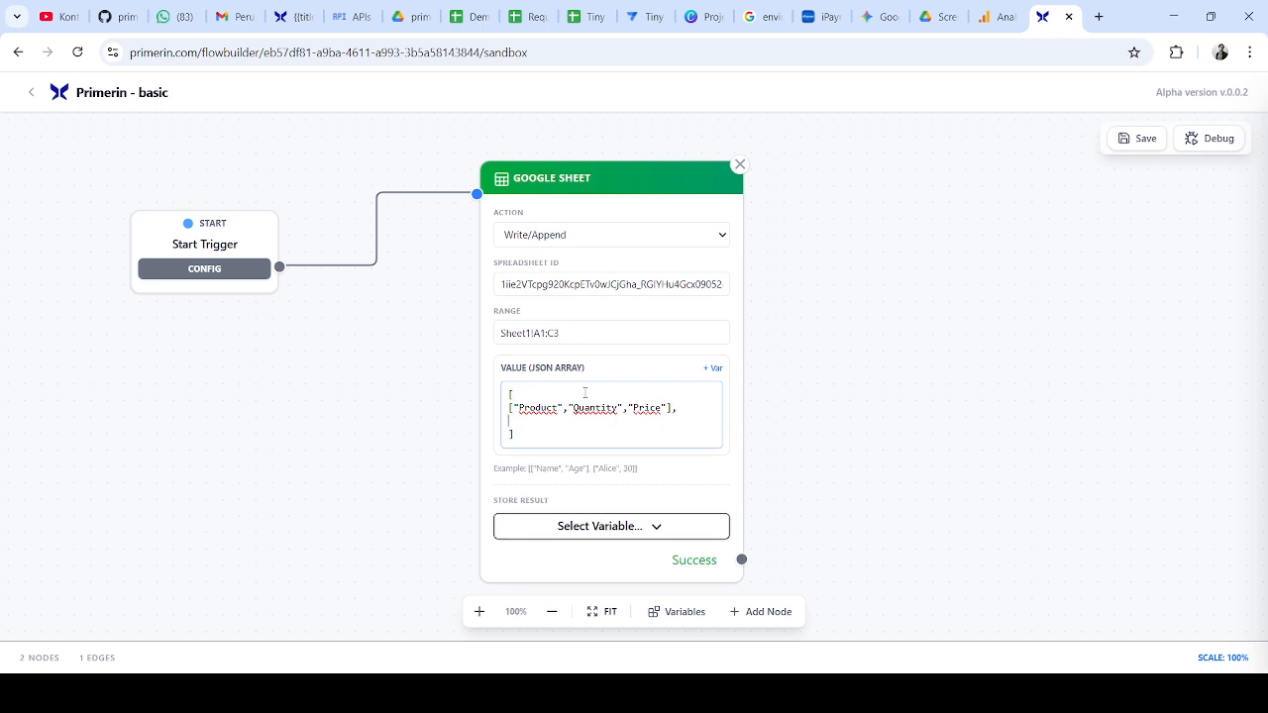
Add the row ["Iphone",1, 500] below the header row in the JSON array, and open another row with a bracket
{"action": "type", "text": "[\"Iphon\",1, 500],"}
{"action": "key", "text": "Return"}
{"action": "type", "text": "["}
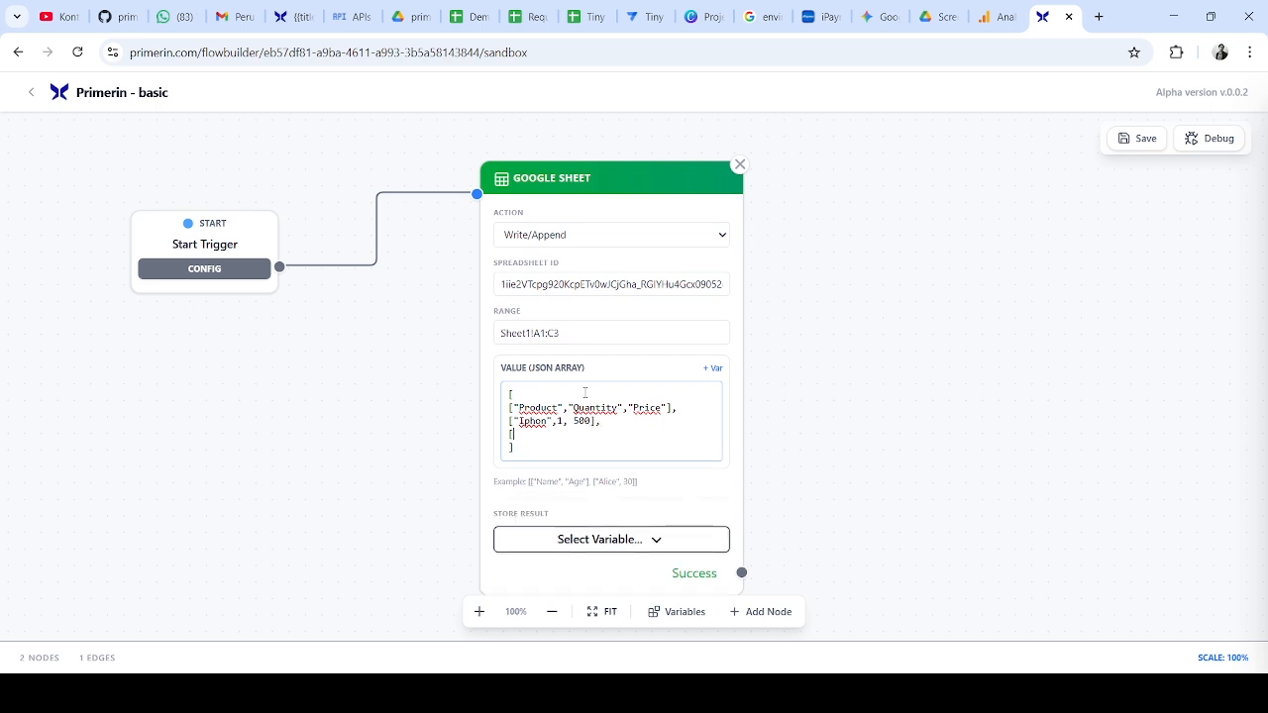
{"action": "key", "text": "Up"}
{"action": "key", "text": "Right"}
{"action": "key", "text": "Right"}
{"action": "key", "text": "Right"}
{"action": "key", "text": "Right"}
{"action": "key", "text": "Right"}
{"action": "type", "text": "e"}
Complete the JSON array's last row as ["Samsung",2,400]
{"action": "key", "text": "Down"}
{"action": "type", "text": "\"Samsubn"}
{"action": "key", "text": "BackSpace"}
{"action": "key", "text": "BackSpace"}
{"action": "type", "text": "ng\",2,400]"}
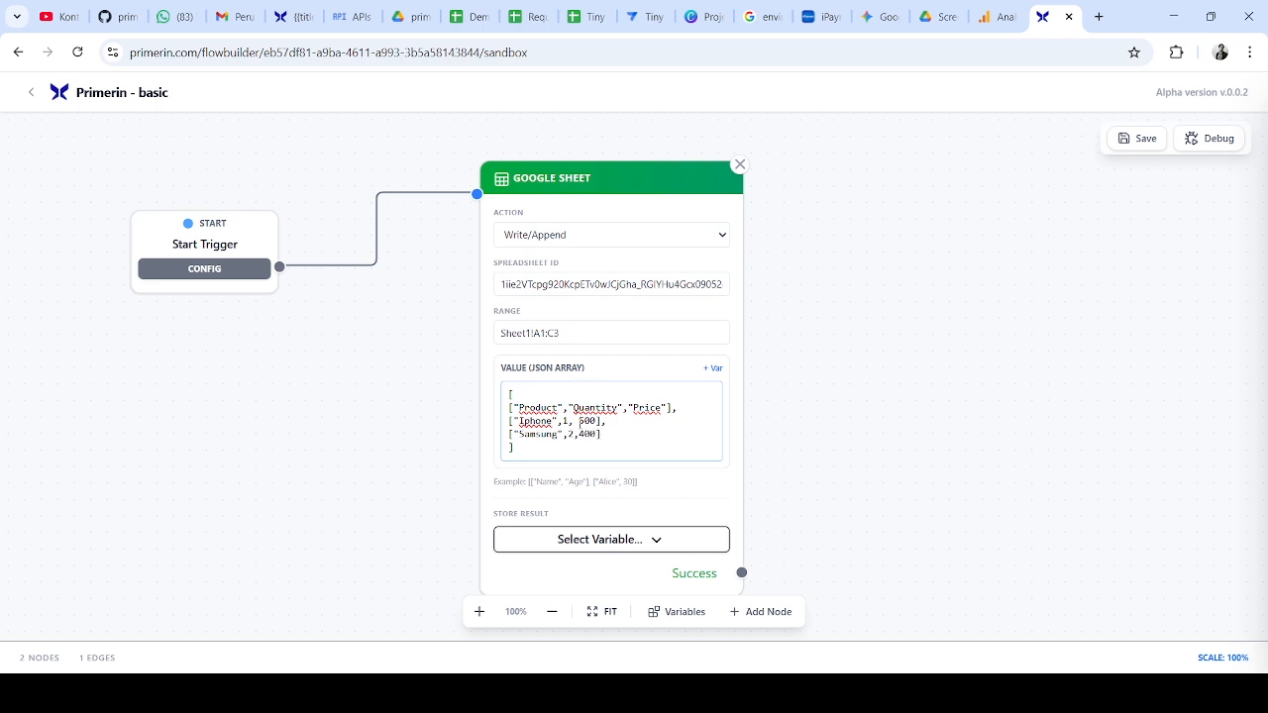
Copy the whole JSON array, try replacing it with the product variable, and restore the copied array
{"action": "left_click_drag", "start_coordinate": [522, 448], "coordinate": [502, 395]}
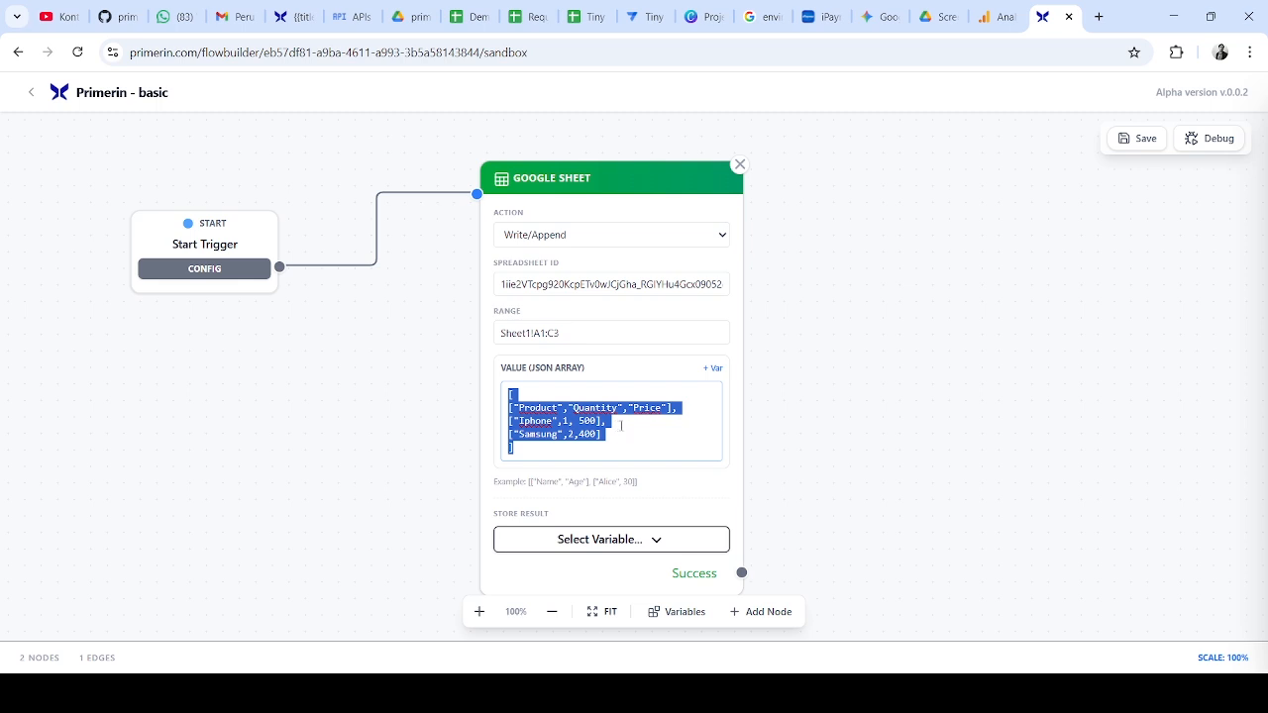
{"action": "left_click", "coordinate": [631, 433]}
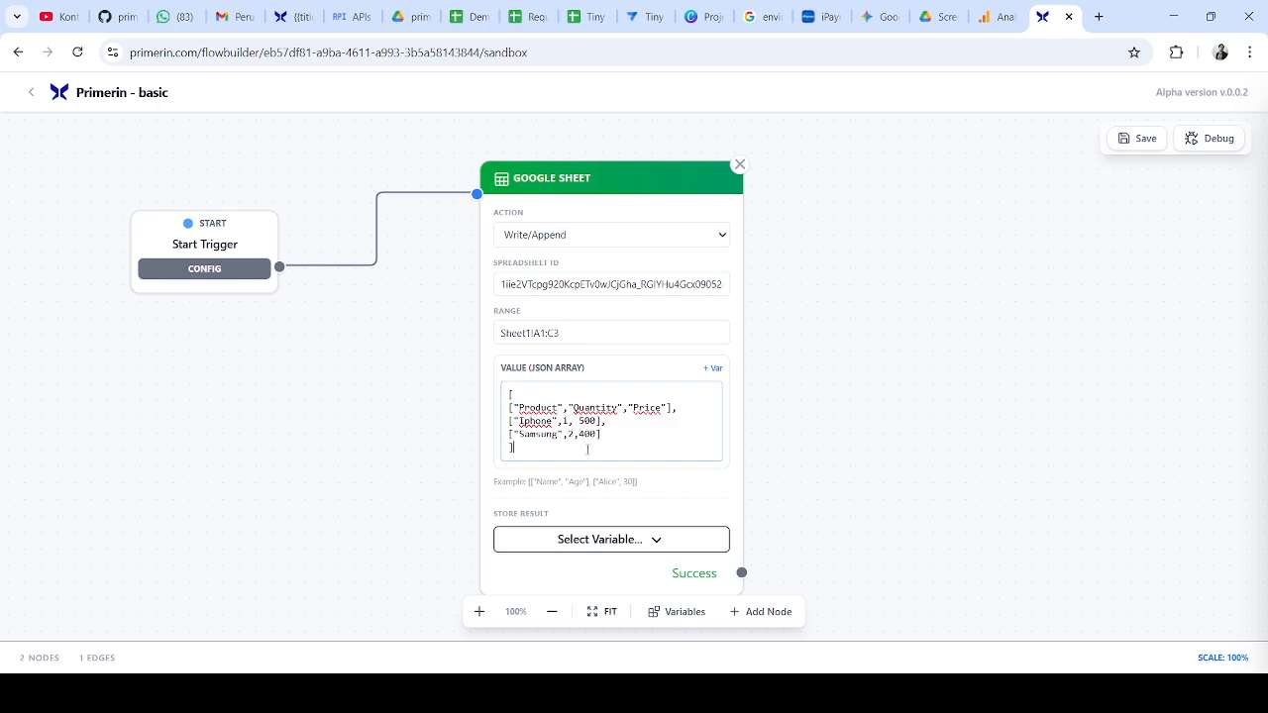
{"action": "key", "text": "ctrl+a"}
{"action": "key", "text": "ctrl+c"}
{"action": "key", "text": "BackSpace"}
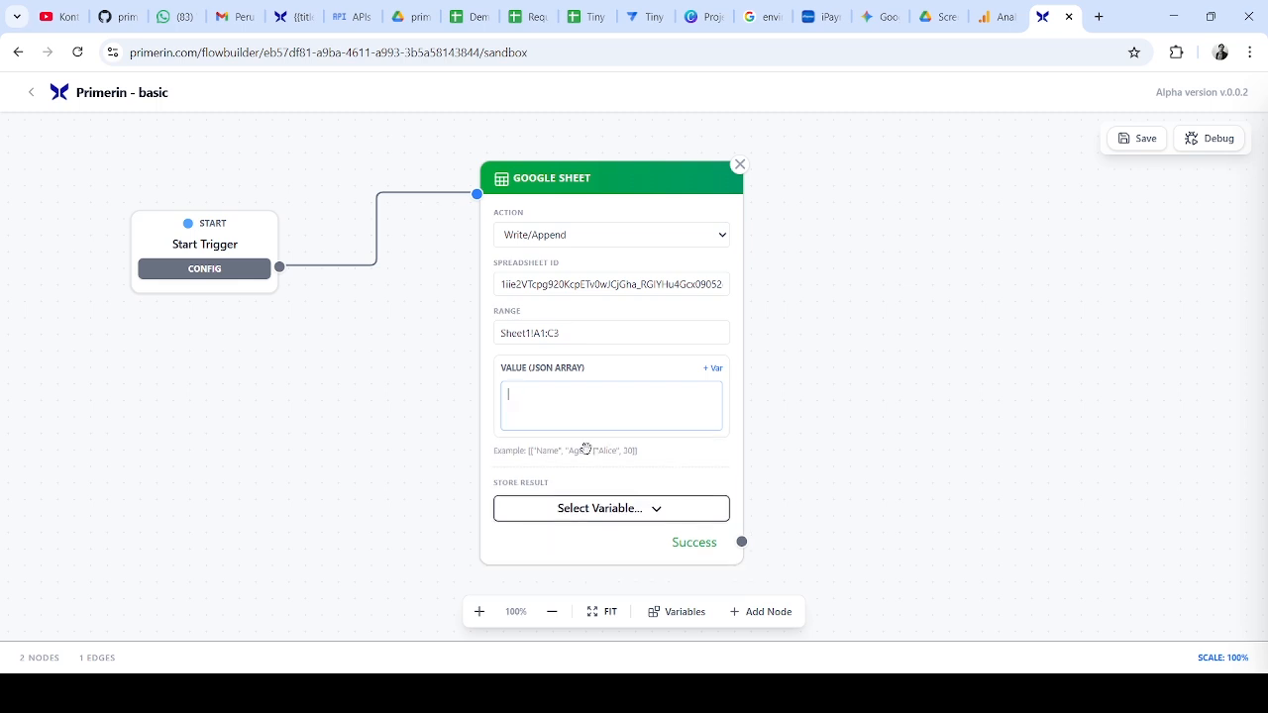
{"action": "type", "text": "{{"}
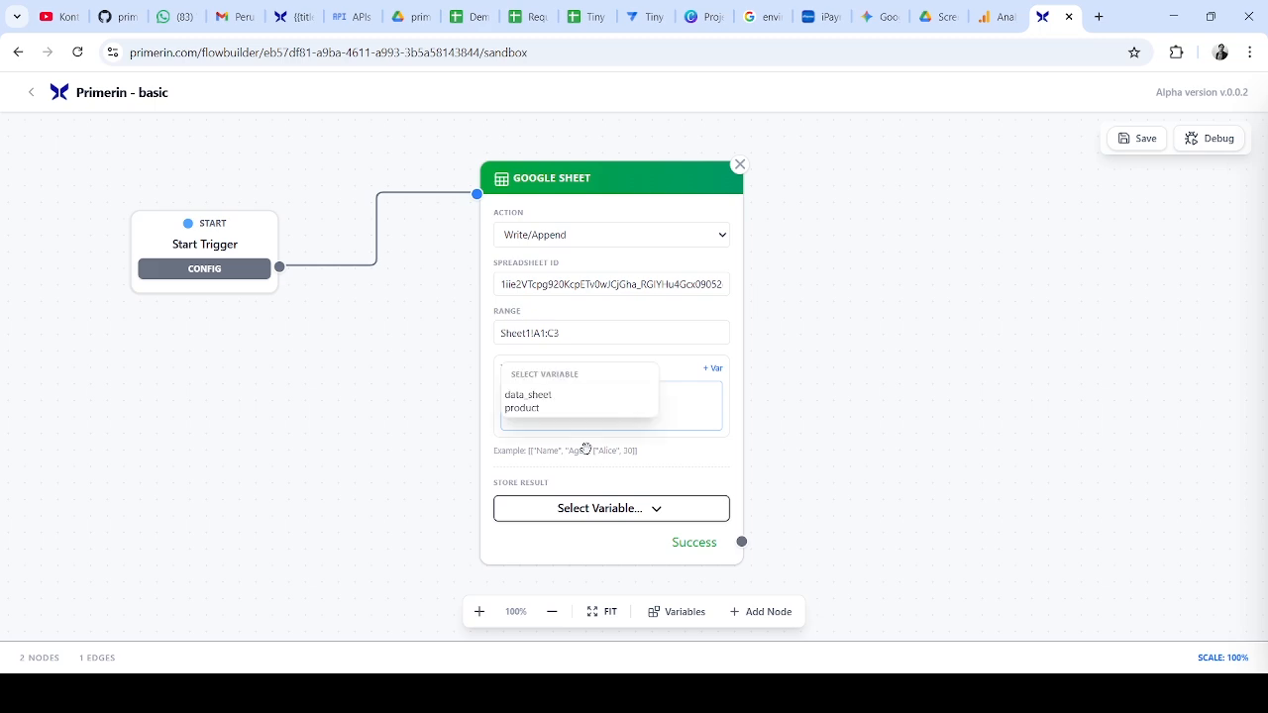
{"action": "left_click", "coordinate": [533, 407]}
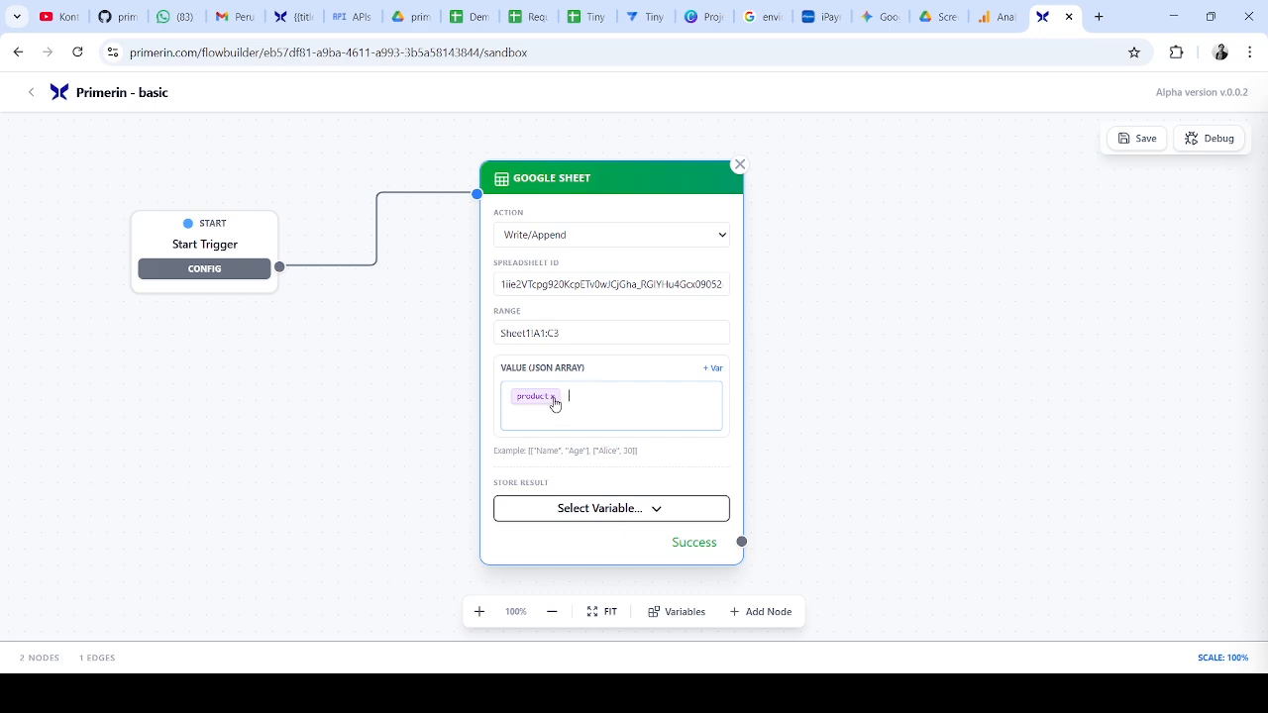
{"action": "left_click", "coordinate": [552, 398]}
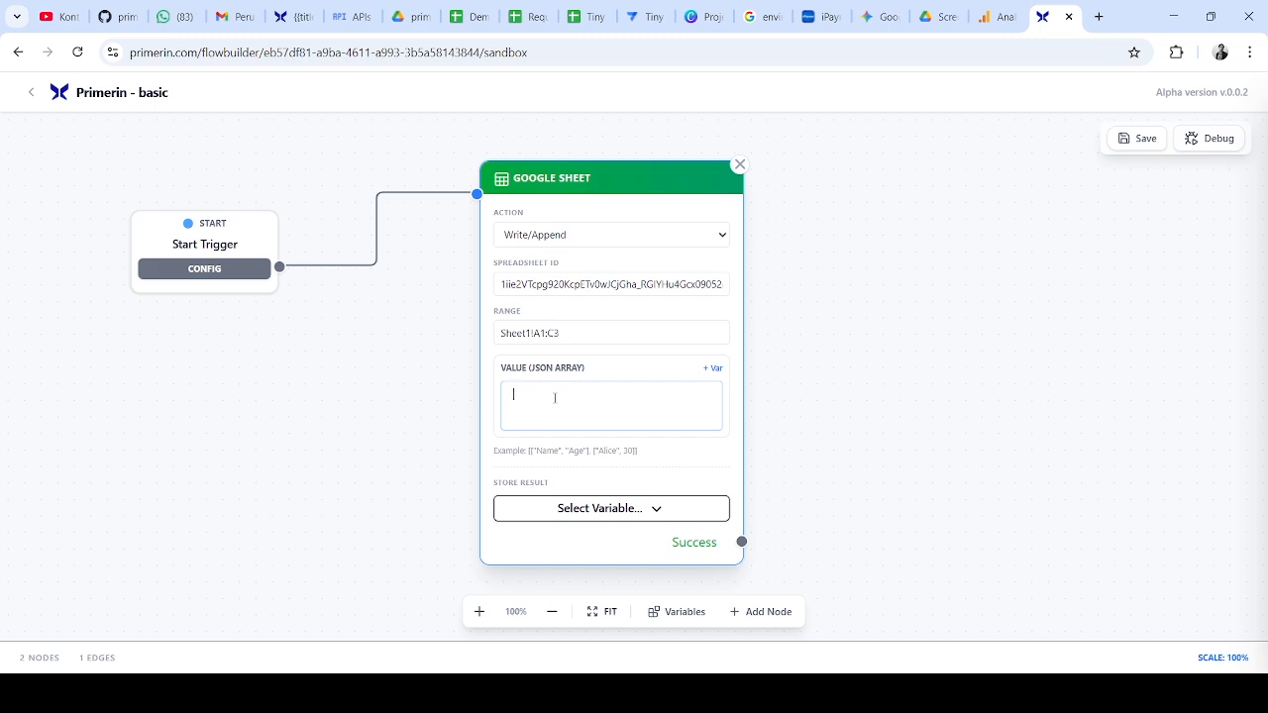
{"action": "key", "text": "ctrl+v"}
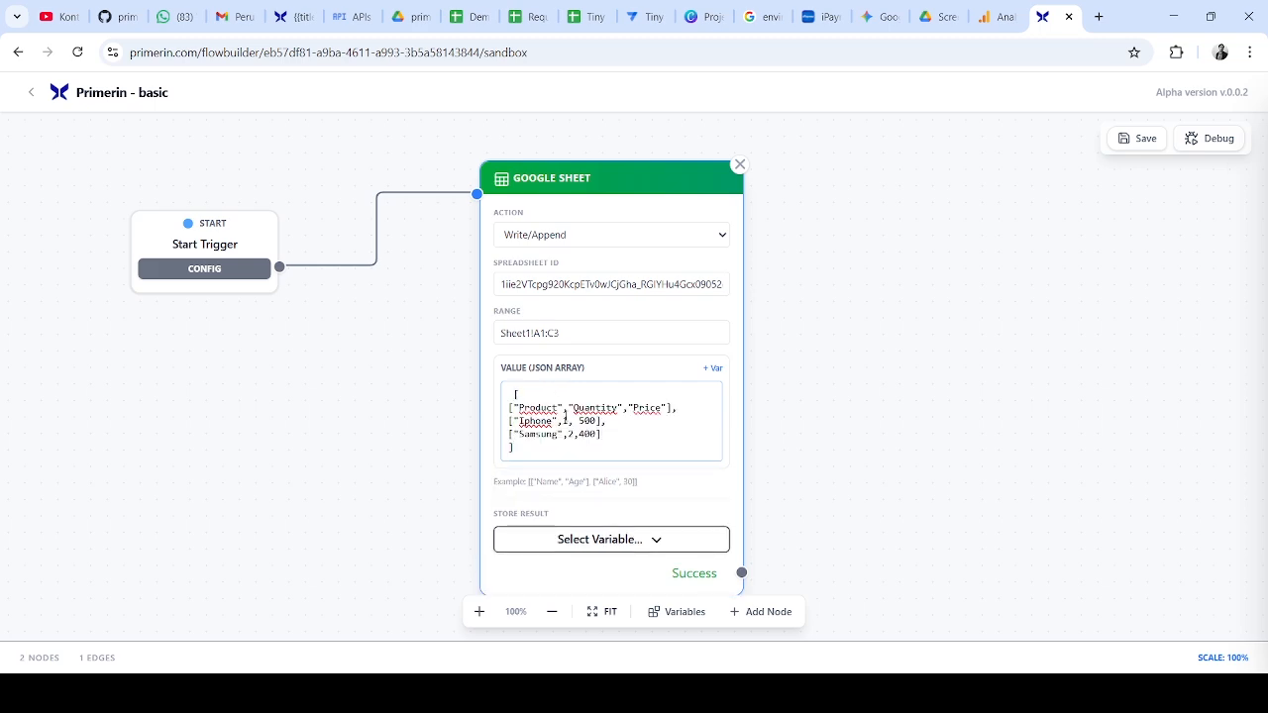
Save the flow with the Google Sheet node moved slightly upward, and check Sheet1 of the Demo spreadsheet
{"action": "left_click_drag", "start_coordinate": [649, 486], "coordinate": [648, 464]}
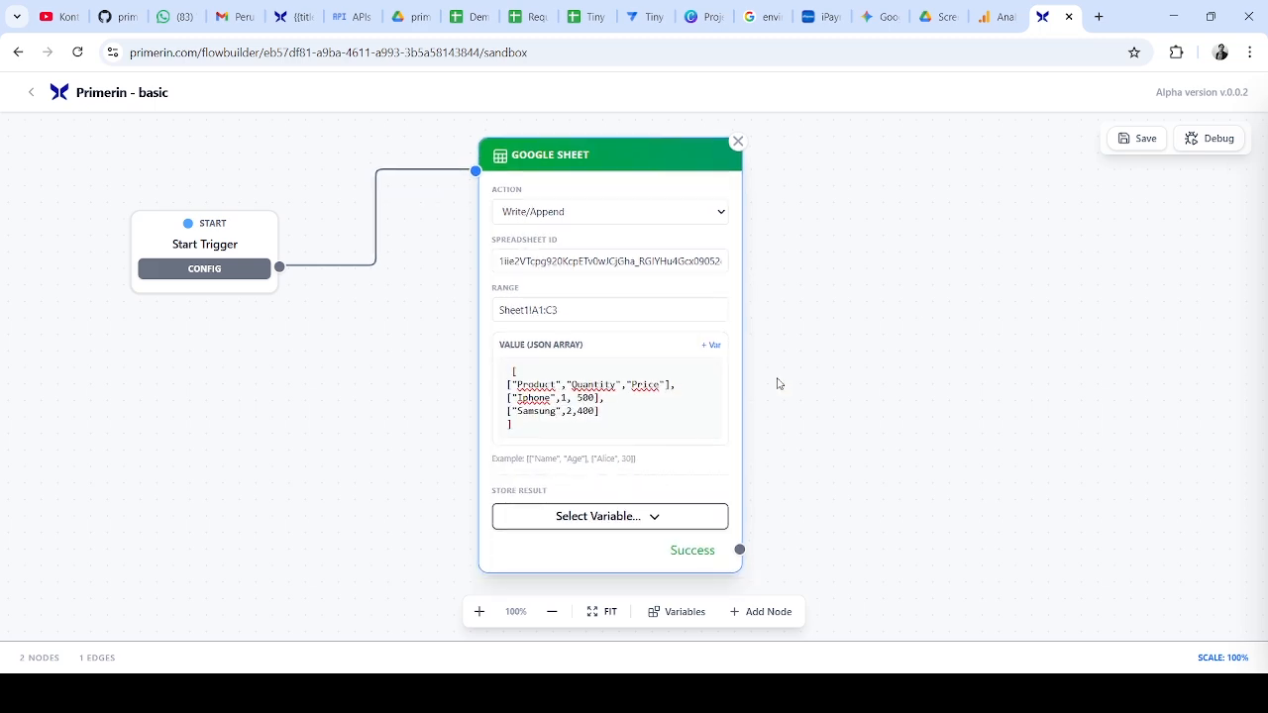
{"action": "left_click", "coordinate": [1022, 230]}
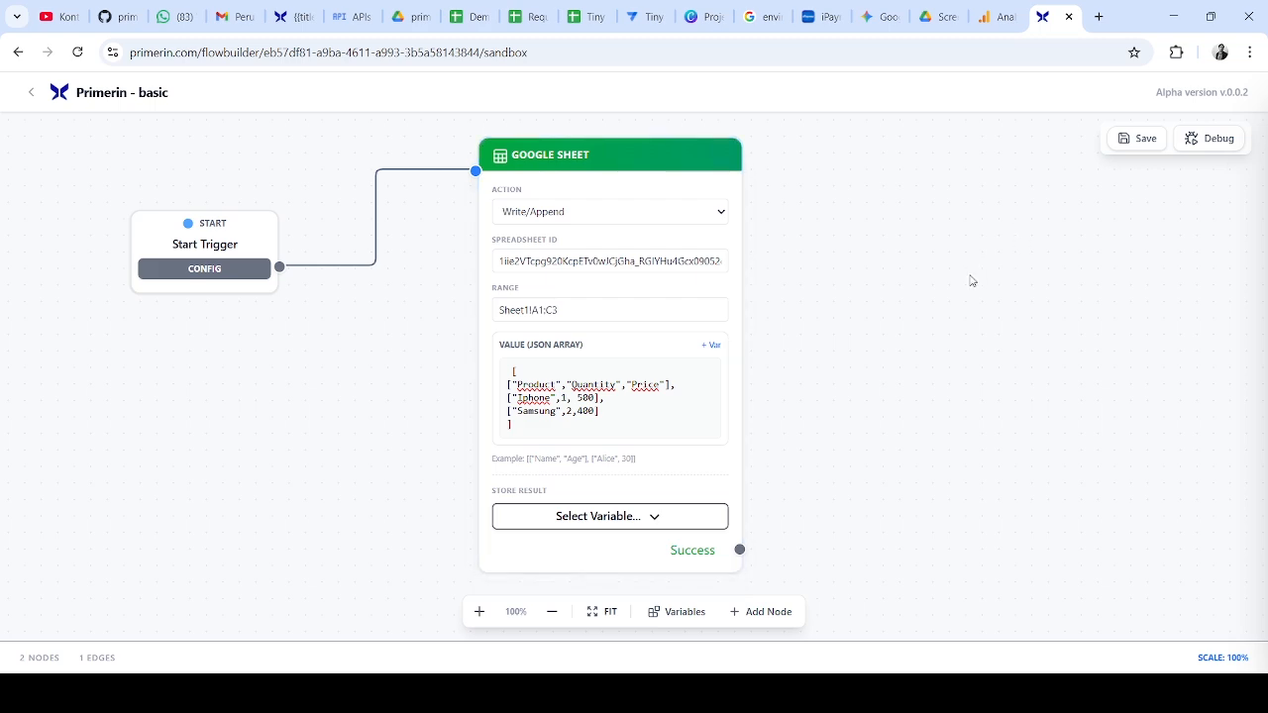
{"action": "left_click", "coordinate": [1134, 138]}
{"action": "left_click", "coordinate": [775, 158]}
{"action": "left_click", "coordinate": [465, 17]}
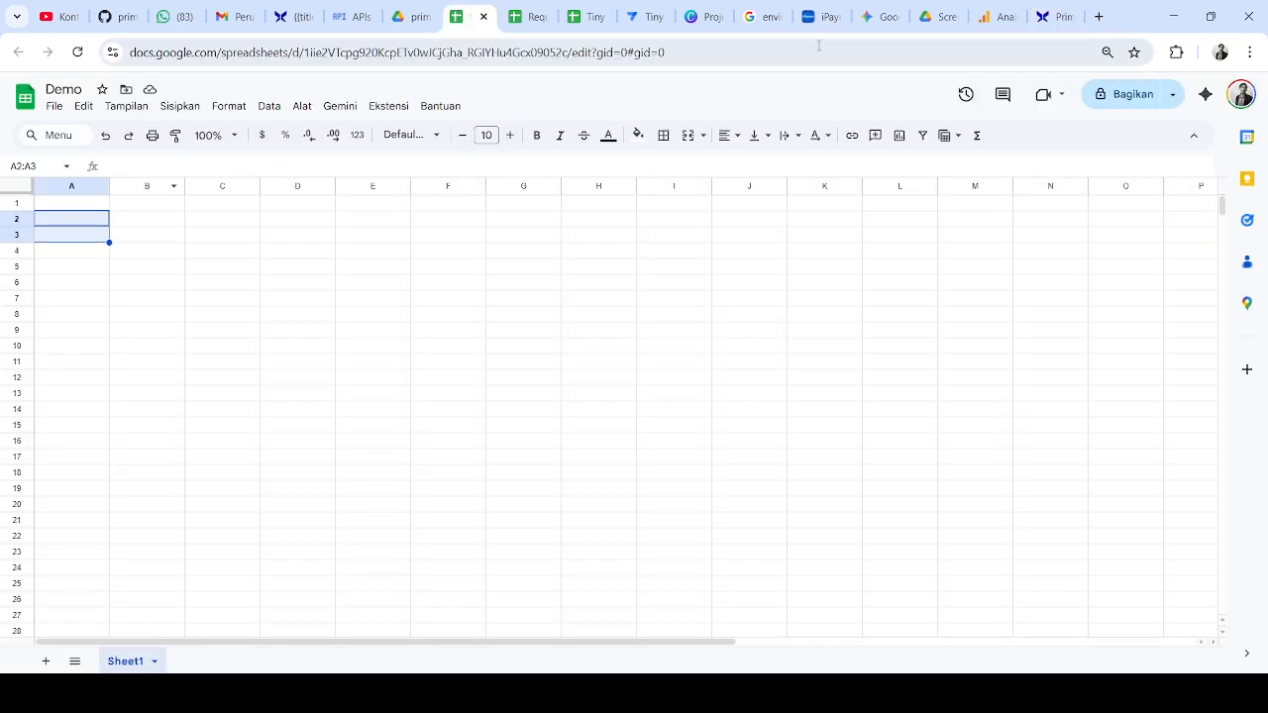
{"action": "left_click", "coordinate": [1045, 17]}
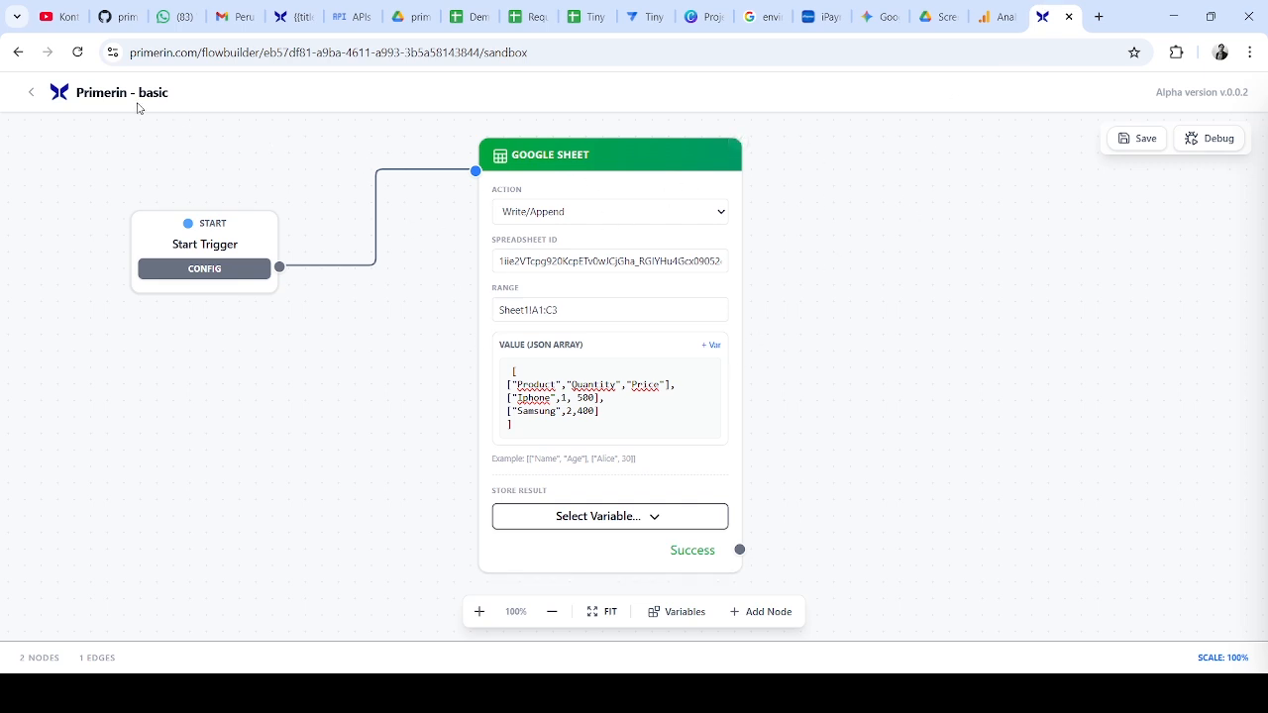
Leave the flow and open the Google Sheets module in the sandbox integrations of Demo Project
{"action": "left_click", "coordinate": [31, 96]}
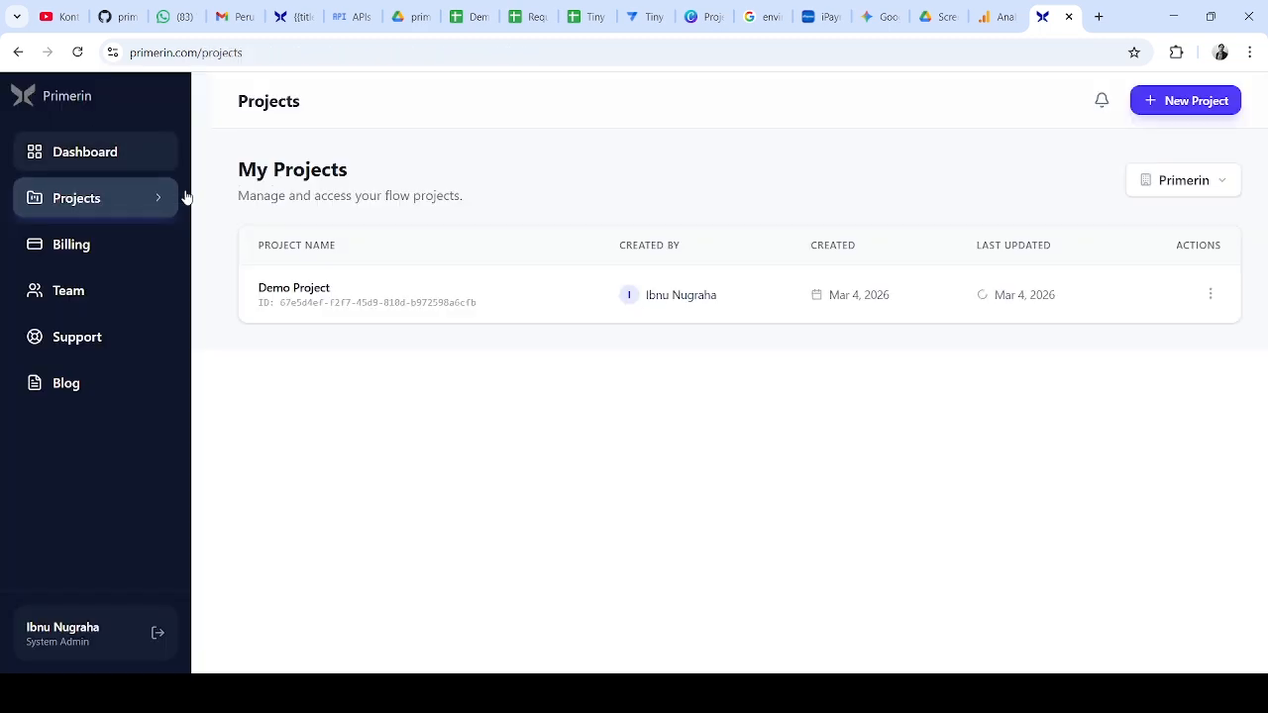
{"action": "left_click", "coordinate": [291, 286]}
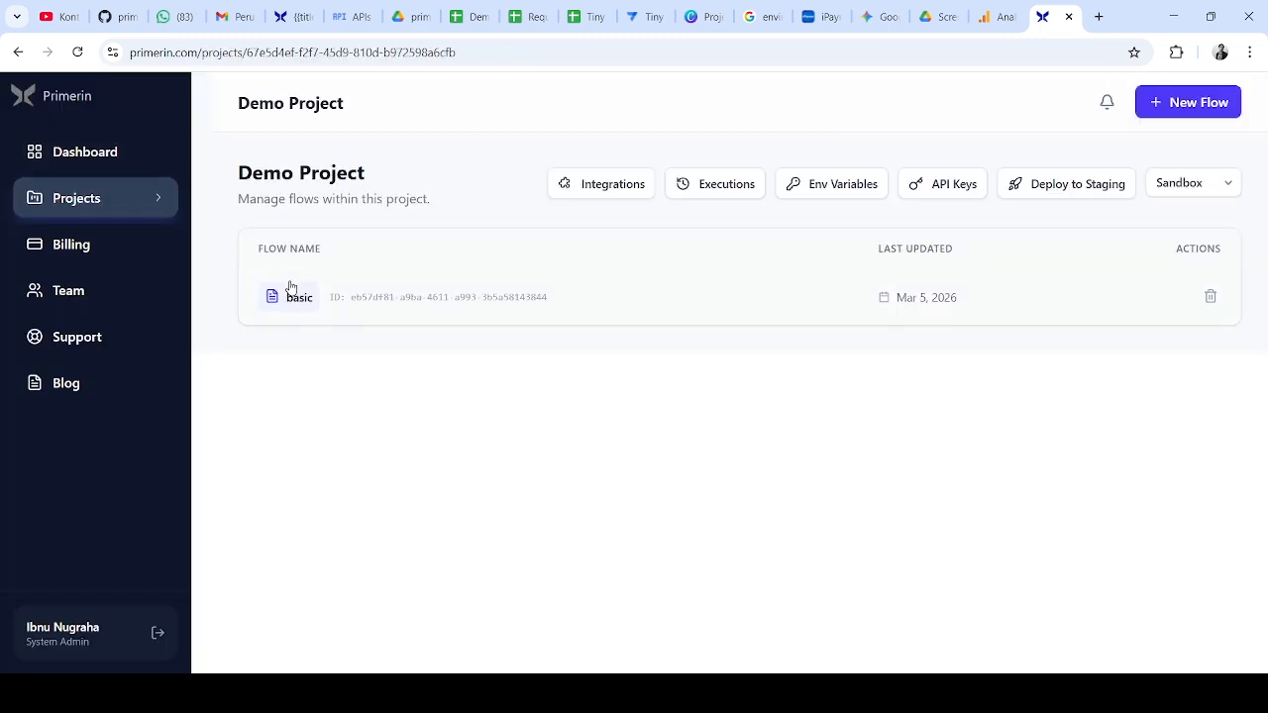
{"action": "left_click", "coordinate": [626, 186]}
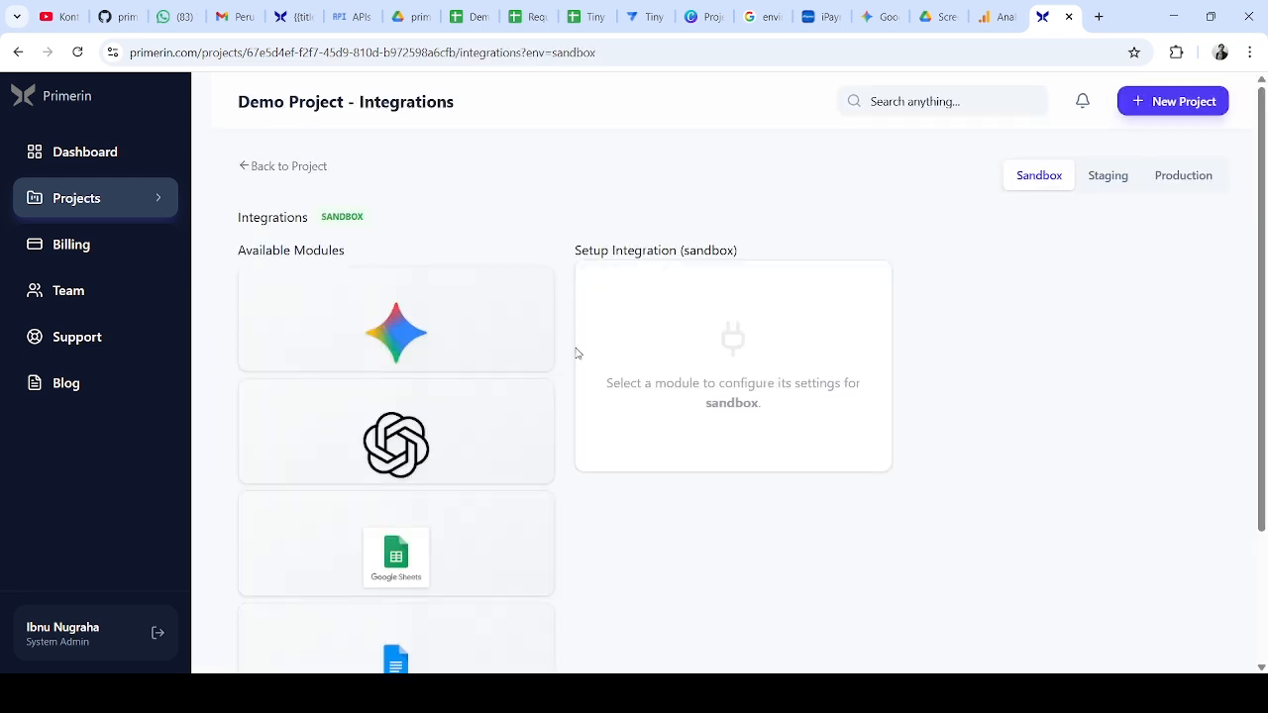
{"action": "left_click", "coordinate": [451, 547]}
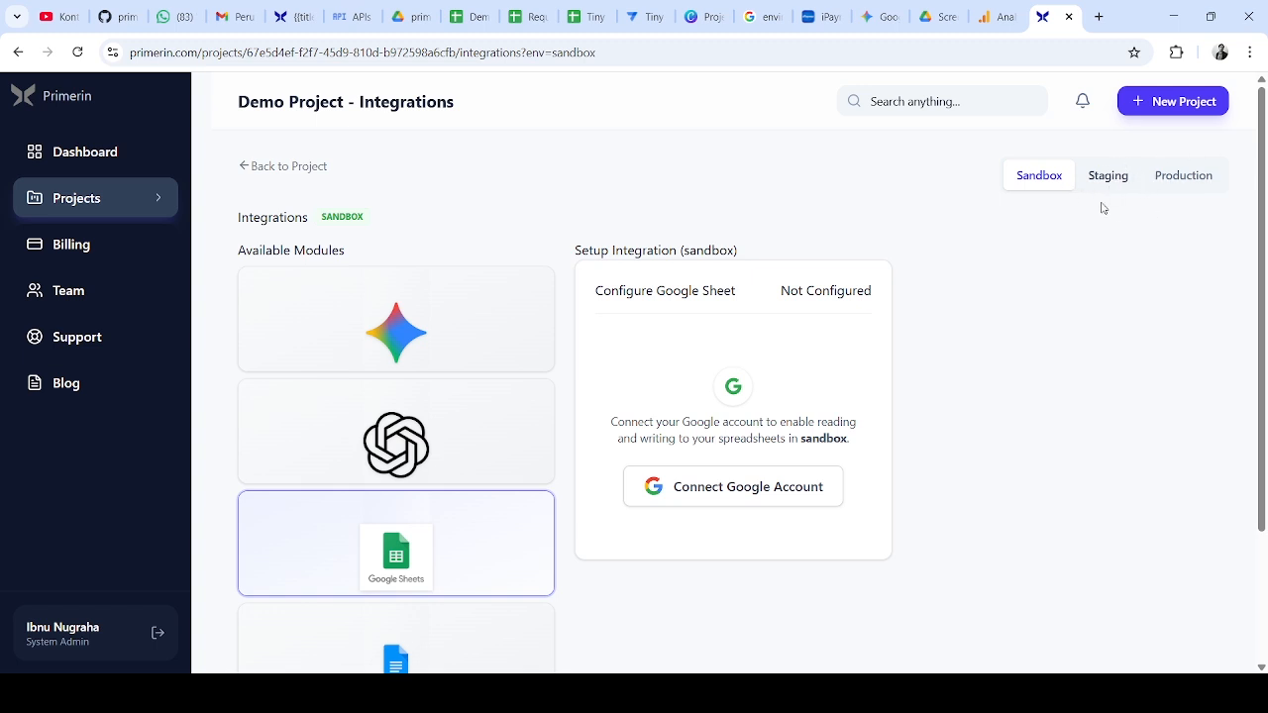
Start connecting a Google account, choose the existing account, and expand the advanced options on the unverified-app warning
{"action": "left_click", "coordinate": [758, 502]}
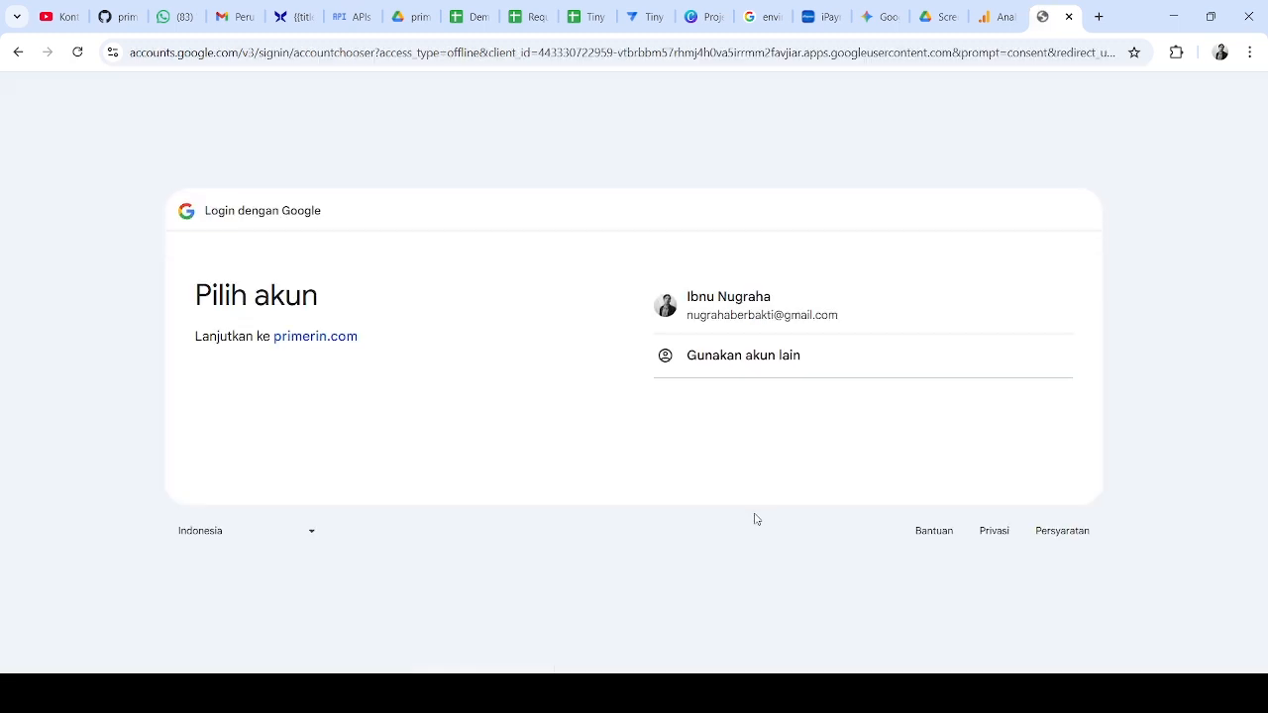
{"action": "left_click", "coordinate": [758, 314]}
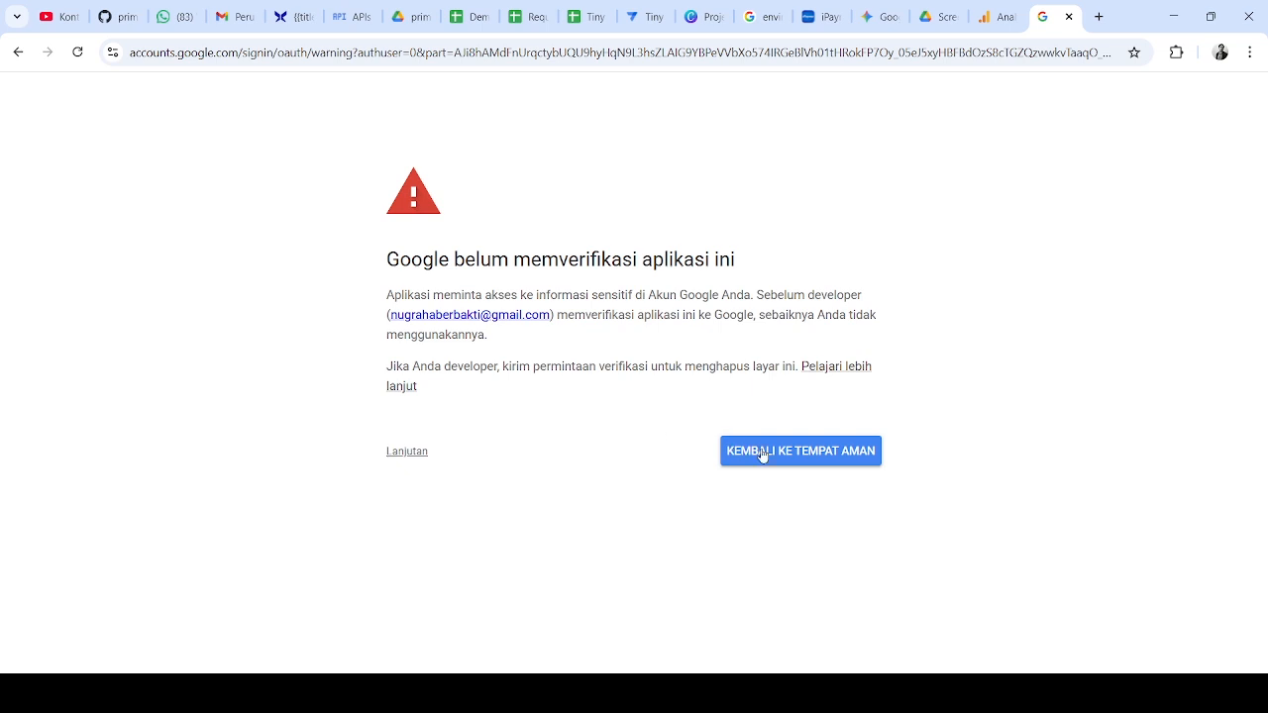
{"action": "left_click", "coordinate": [419, 454]}
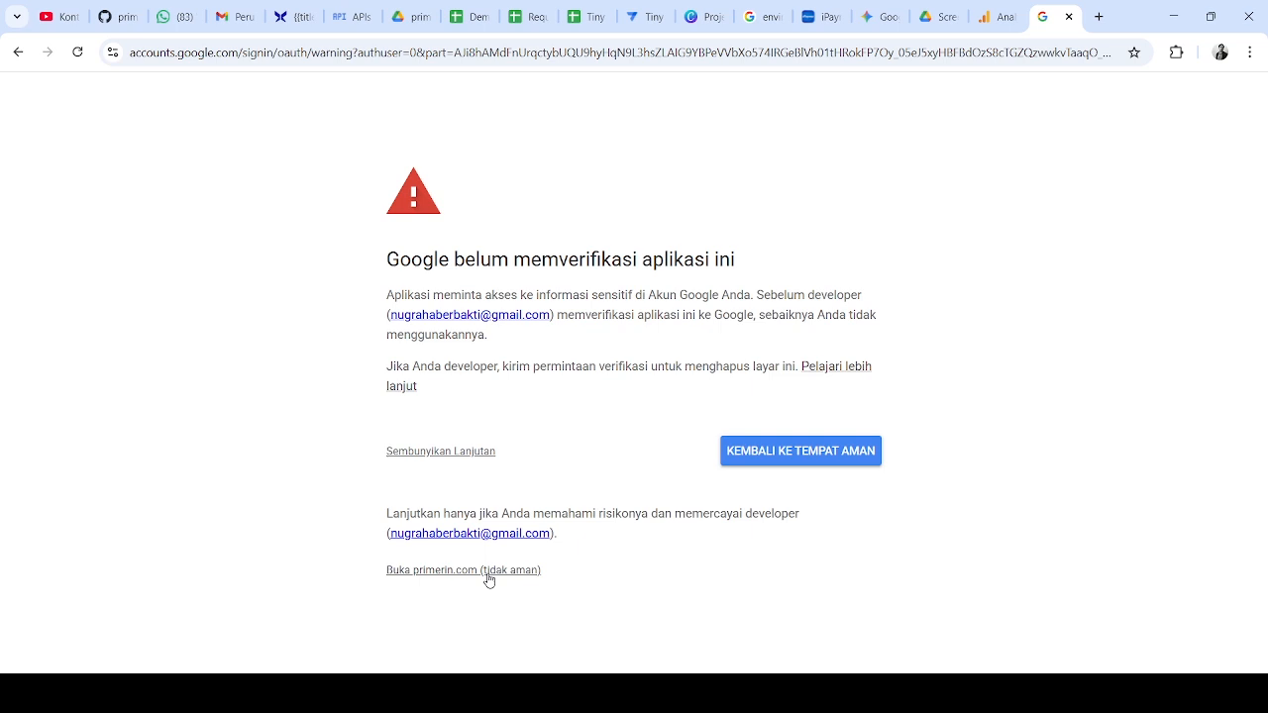
Inspect the warning page's full URL, and proceed to primerin.com despite the unverified-app warning
{"action": "left_click", "coordinate": [593, 61]}
{"action": "key", "text": "End"}
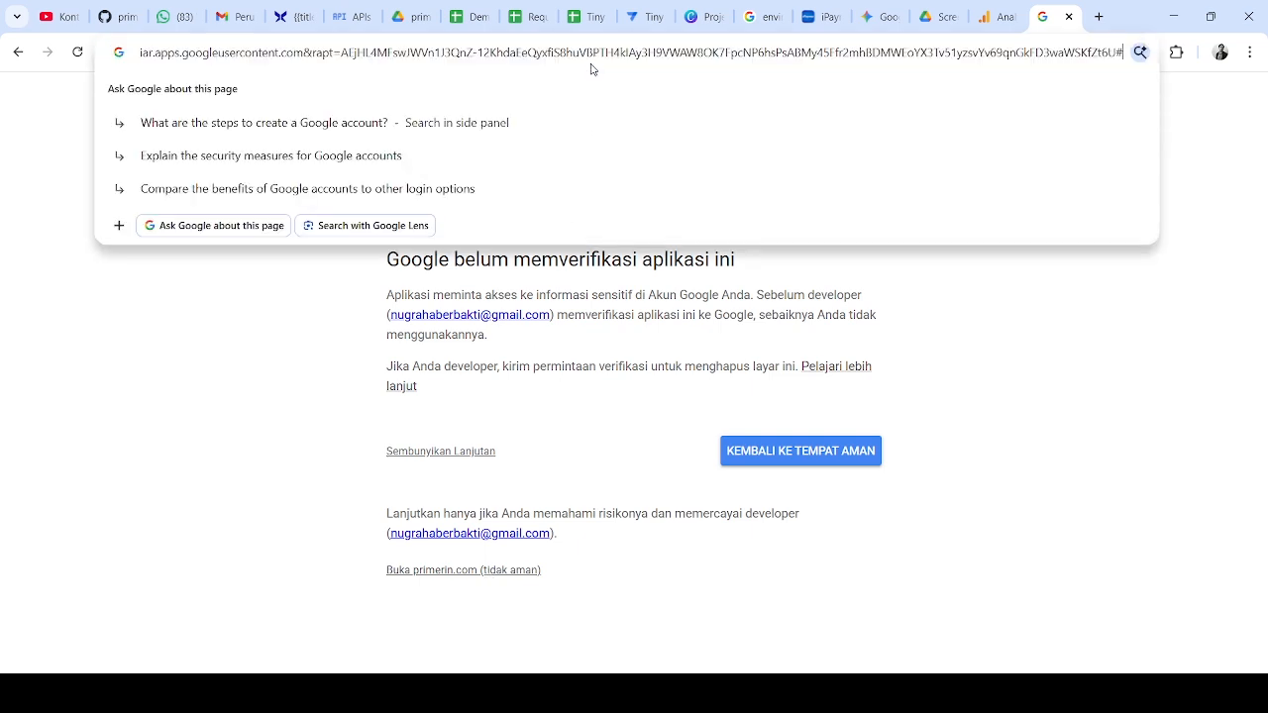
{"action": "key", "text": "ctrl+a"}
{"action": "key", "text": "Home"}
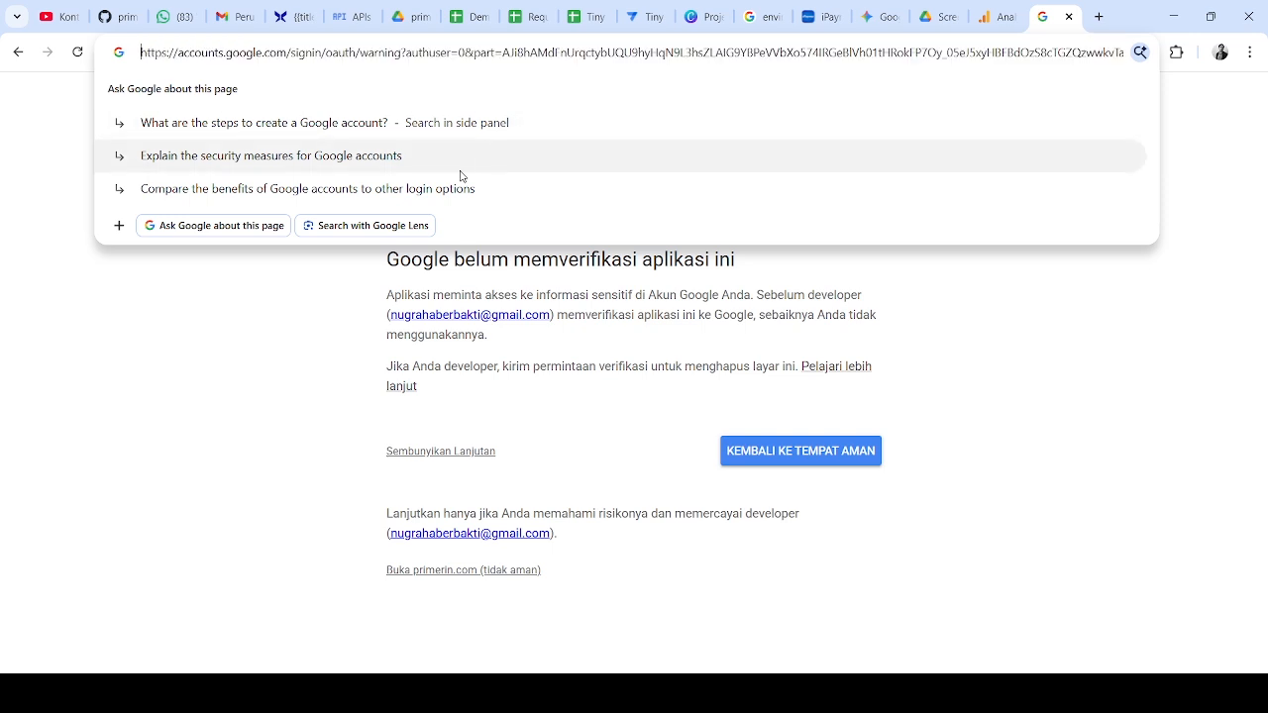
{"action": "left_click", "coordinate": [354, 393]}
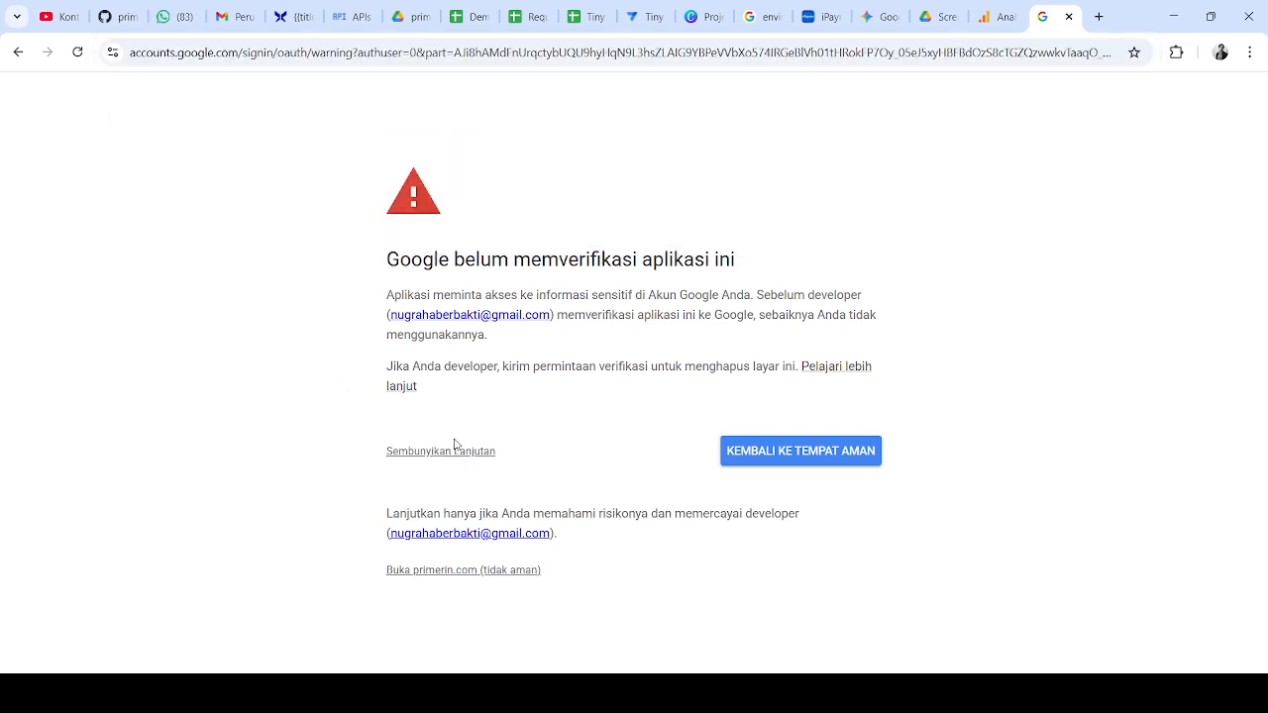
{"action": "left_click", "coordinate": [445, 571]}
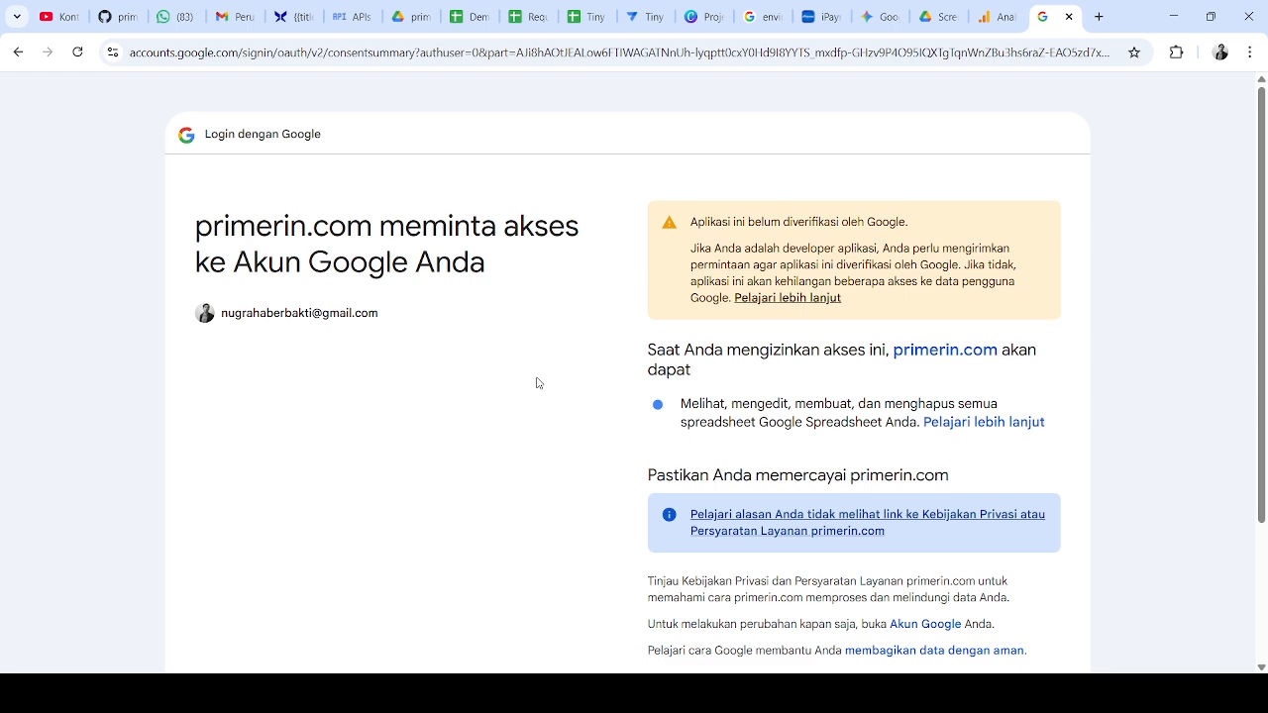
Review the Google access request for primerin.com, including its unverified-app notice and the requested spreadsheet permission
{"action": "scroll", "coordinate": [537, 383], "scroll_direction": "down", "scroll_amount": 2}
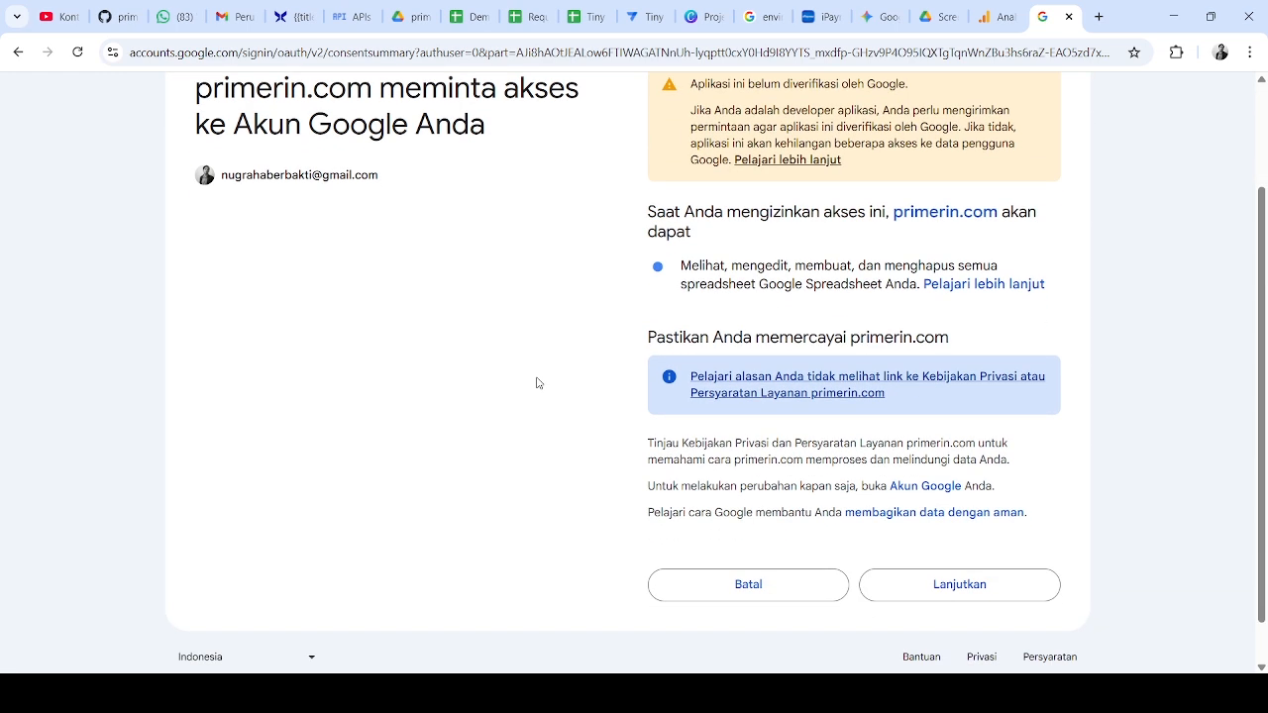
{"action": "scroll", "coordinate": [537, 383], "scroll_direction": "up", "scroll_amount": 1}
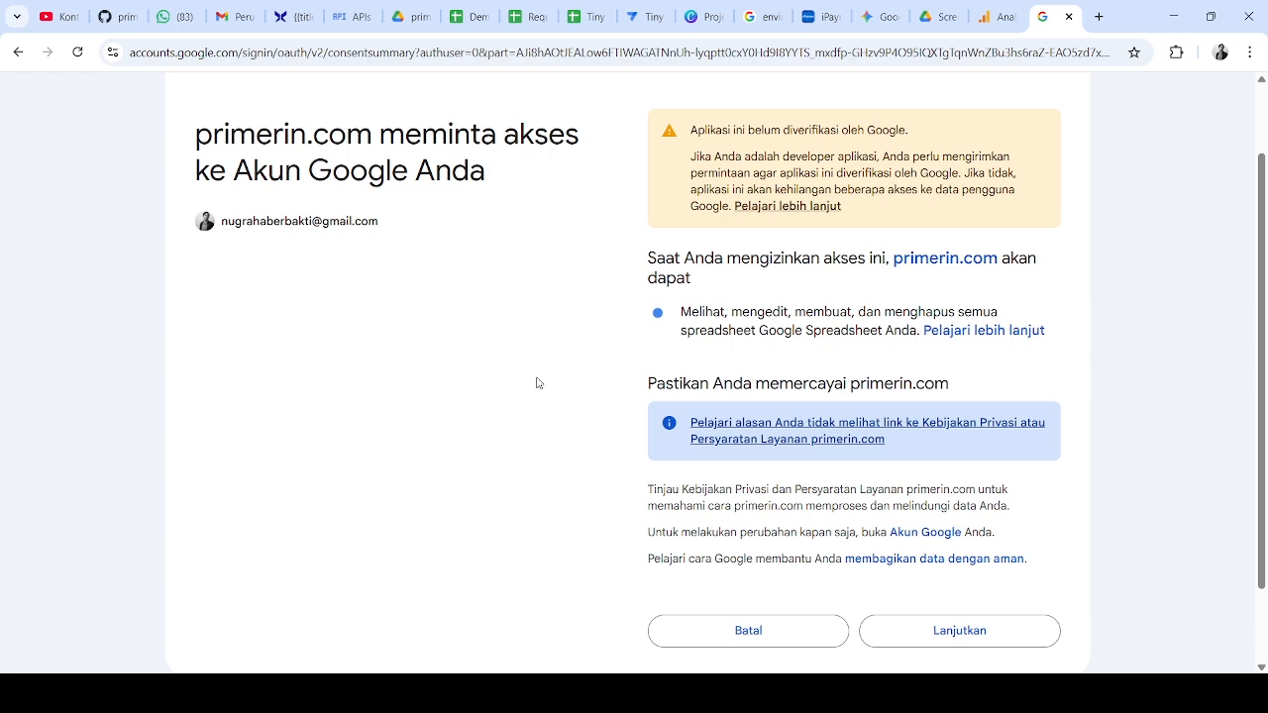
{"action": "scroll", "coordinate": [538, 383], "scroll_direction": "up", "scroll_amount": 1}
{"action": "scroll", "coordinate": [537, 383], "scroll_direction": "down", "scroll_amount": 2}
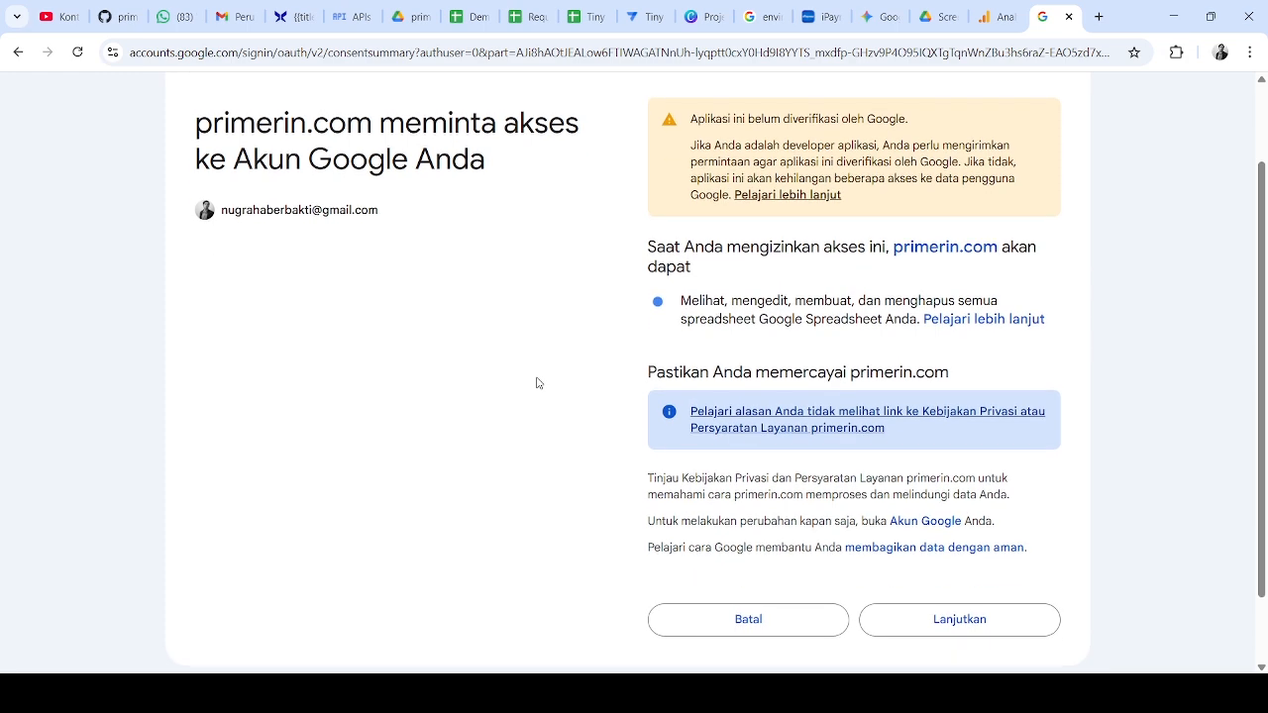
{"action": "scroll", "coordinate": [538, 383], "scroll_direction": "down", "scroll_amount": 1}
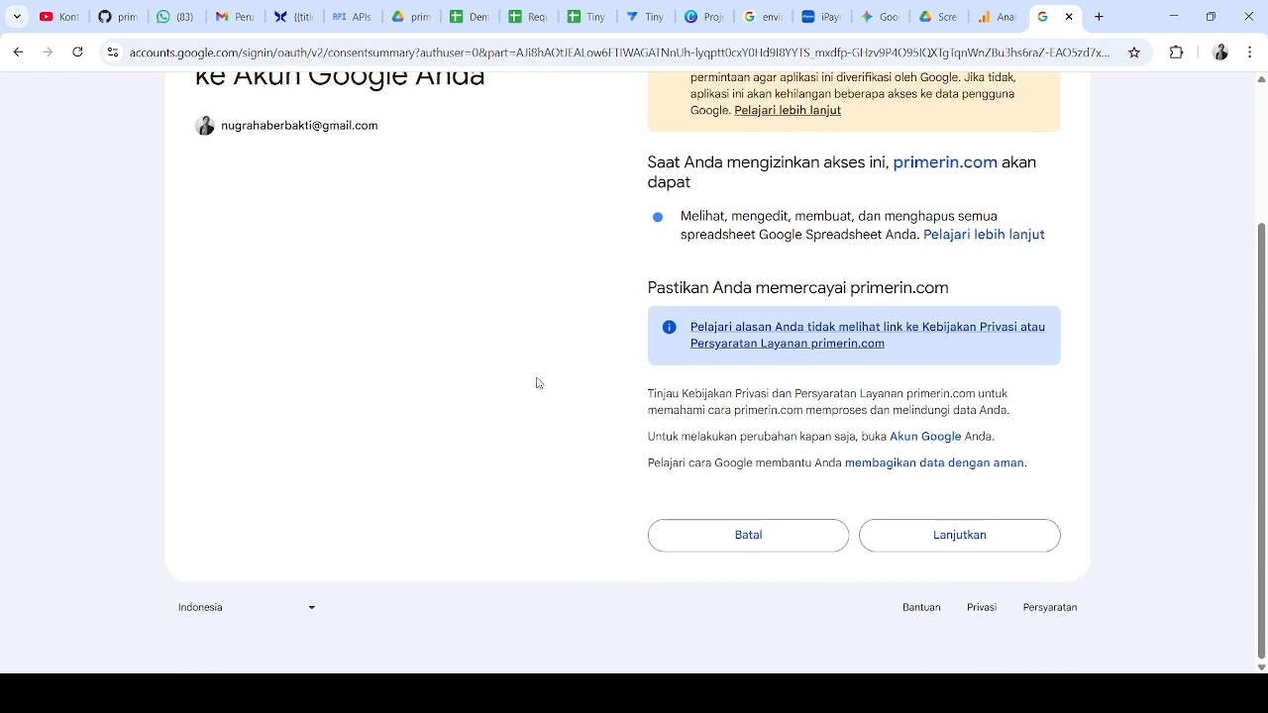
{"action": "scroll", "coordinate": [538, 384], "scroll_direction": "up", "scroll_amount": 1}
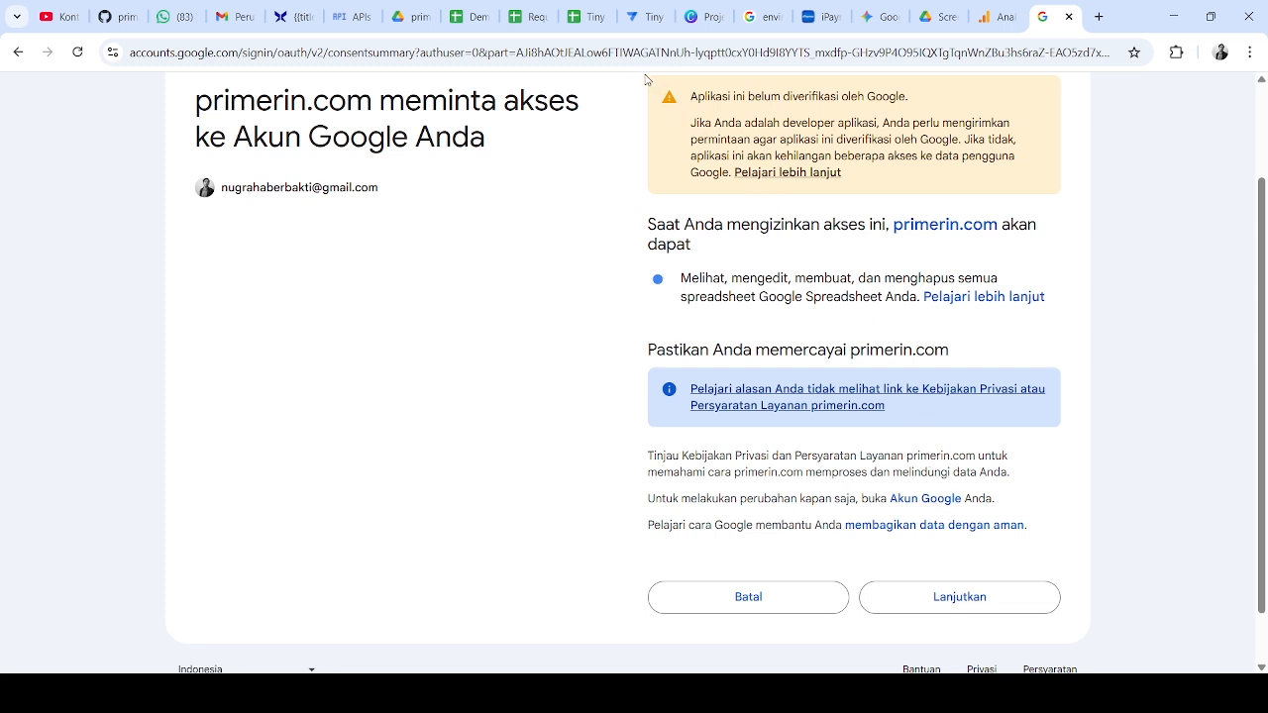
{"action": "left_click_drag", "start_coordinate": [649, 79], "coordinate": [991, 185]}
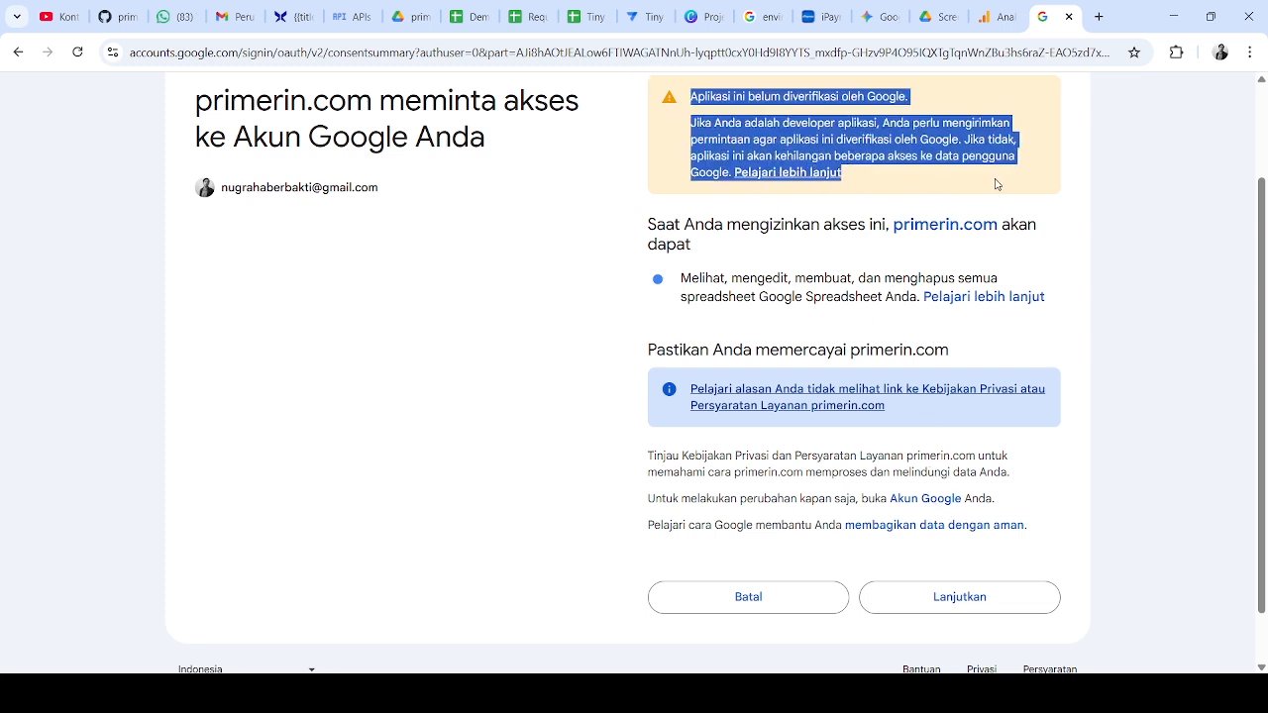
{"action": "left_click", "coordinate": [1001, 184]}
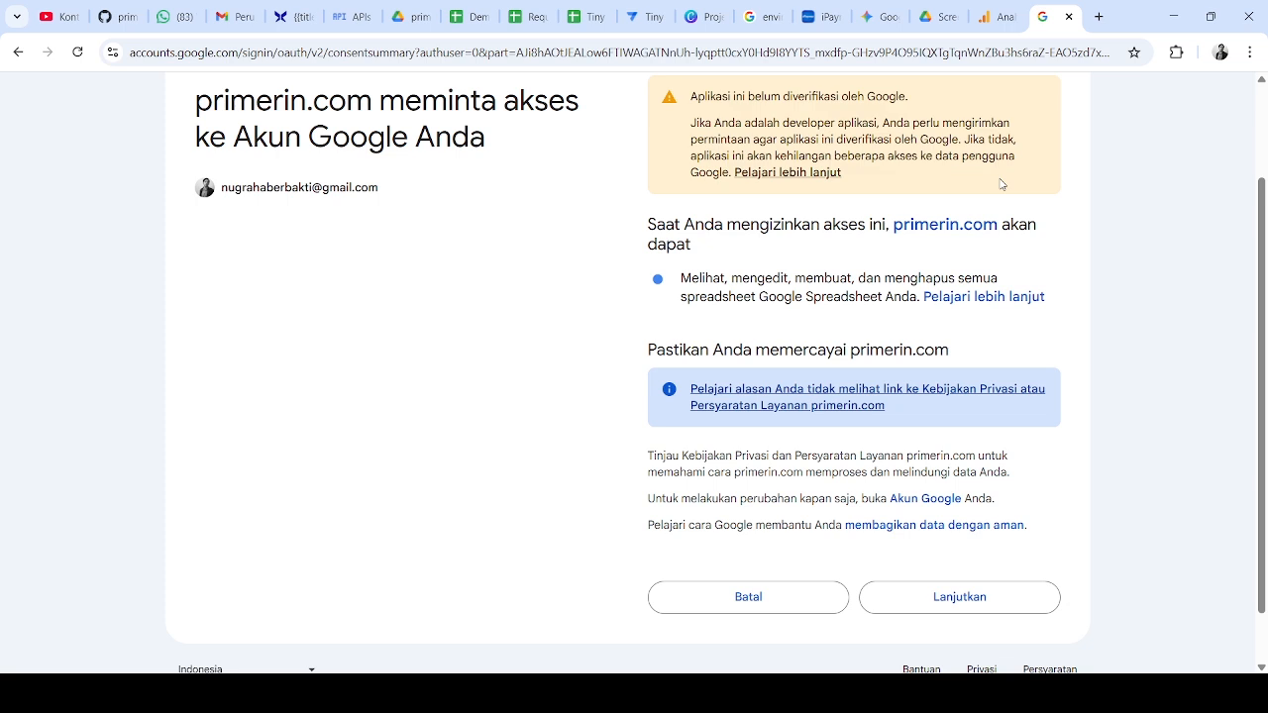
{"action": "left_click_drag", "start_coordinate": [888, 206], "coordinate": [649, 119]}
{"action": "left_click", "coordinate": [649, 118]}
{"action": "left_click_drag", "start_coordinate": [865, 171], "coordinate": [692, 96]}
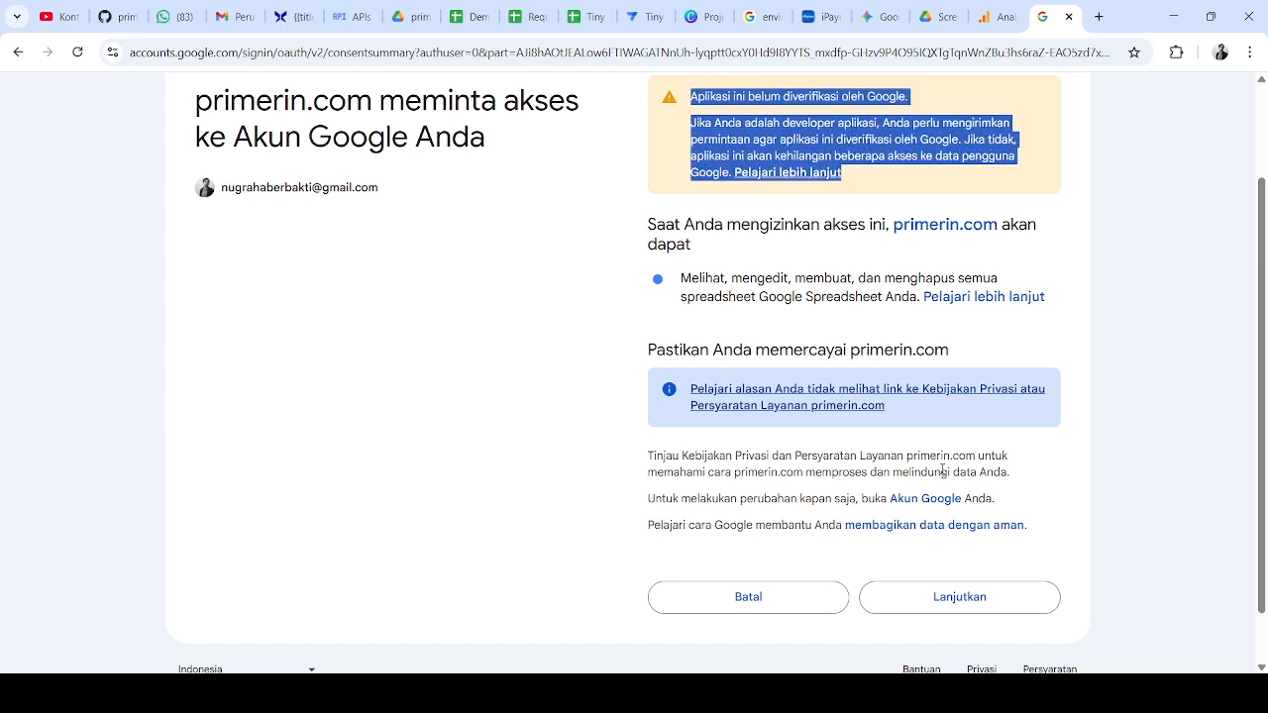
Grant primerin.com access to Google Sheets, check the connection in the module's sandbox settings, and return to Demo Project
{"action": "left_click", "coordinate": [967, 601]}
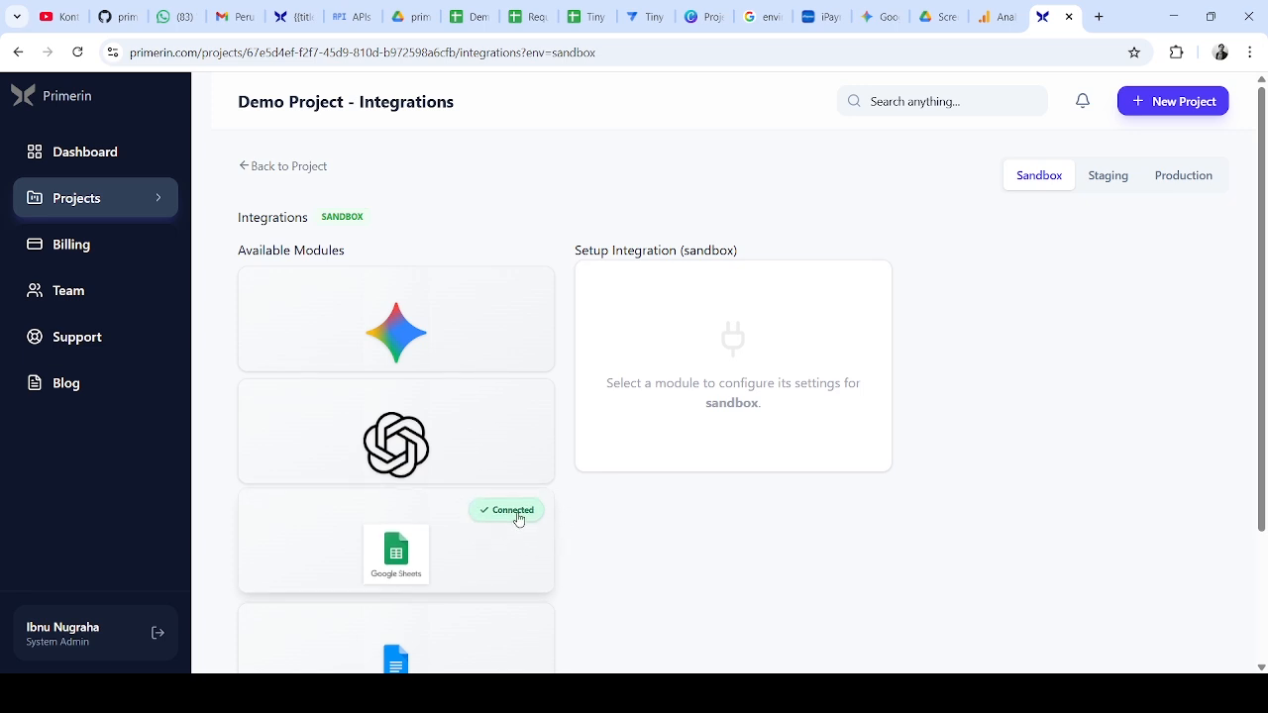
{"action": "left_click", "coordinate": [487, 543]}
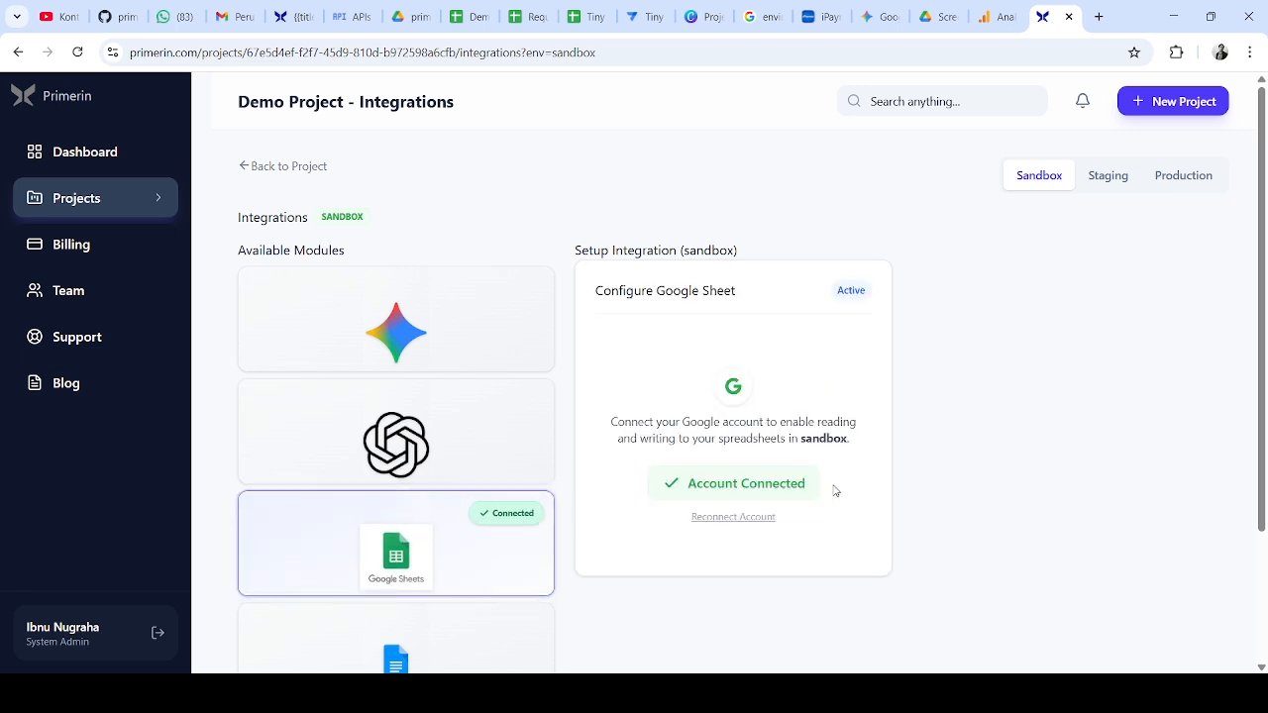
{"action": "left_click", "coordinate": [246, 170]}
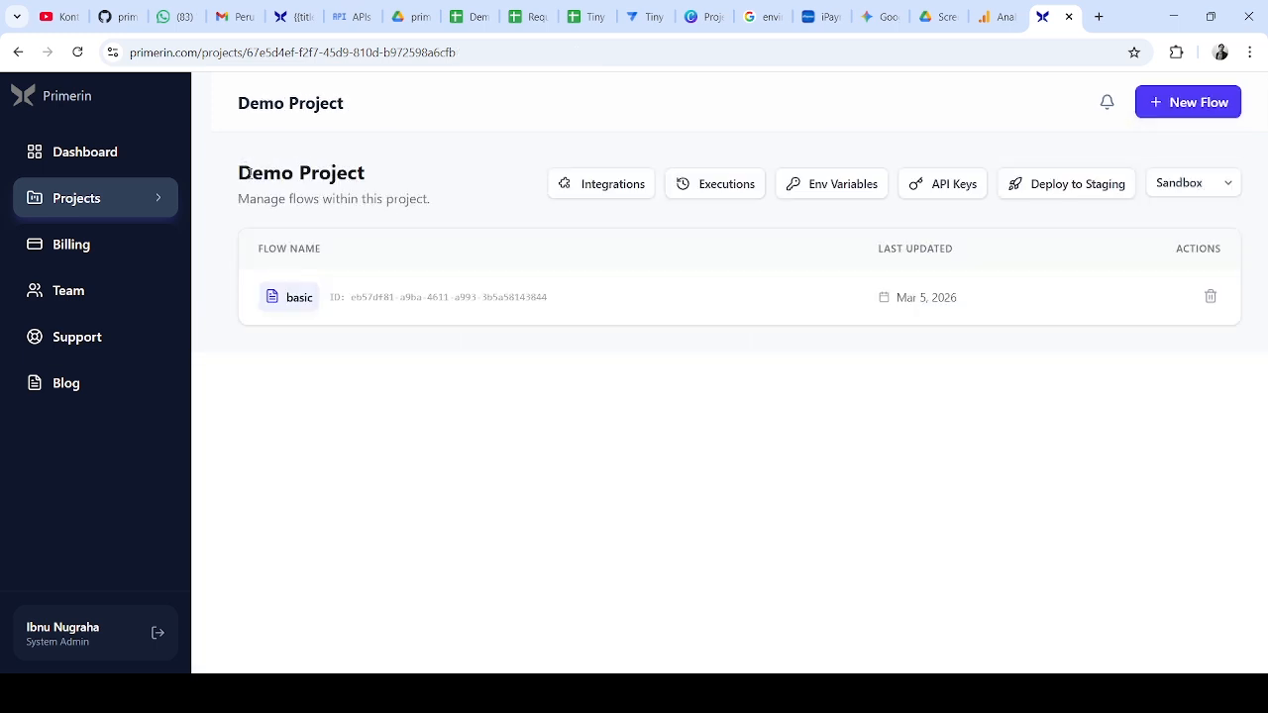
Open the basic flow from Demo Project and run it in debug mode
{"action": "left_click", "coordinate": [288, 297]}
{"action": "left_click_drag", "start_coordinate": [284, 306], "coordinate": [439, 306]}
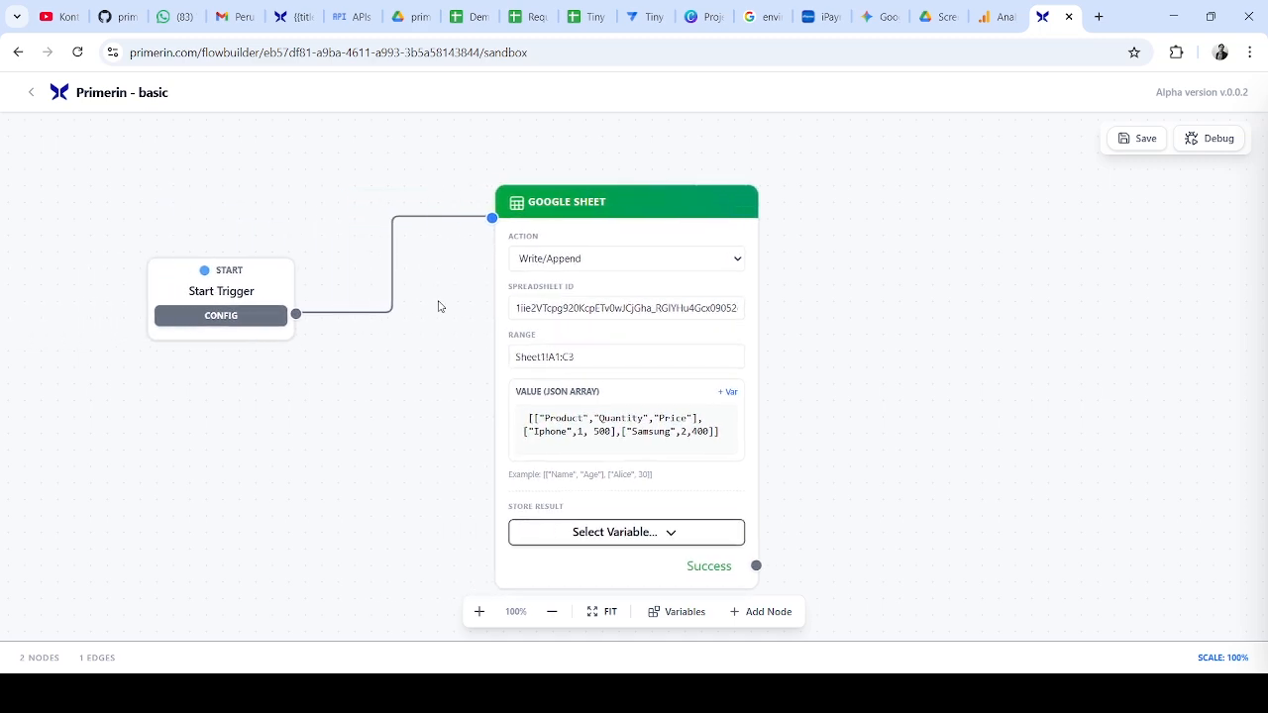
{"action": "left_click_drag", "start_coordinate": [874, 434], "coordinate": [809, 410]}
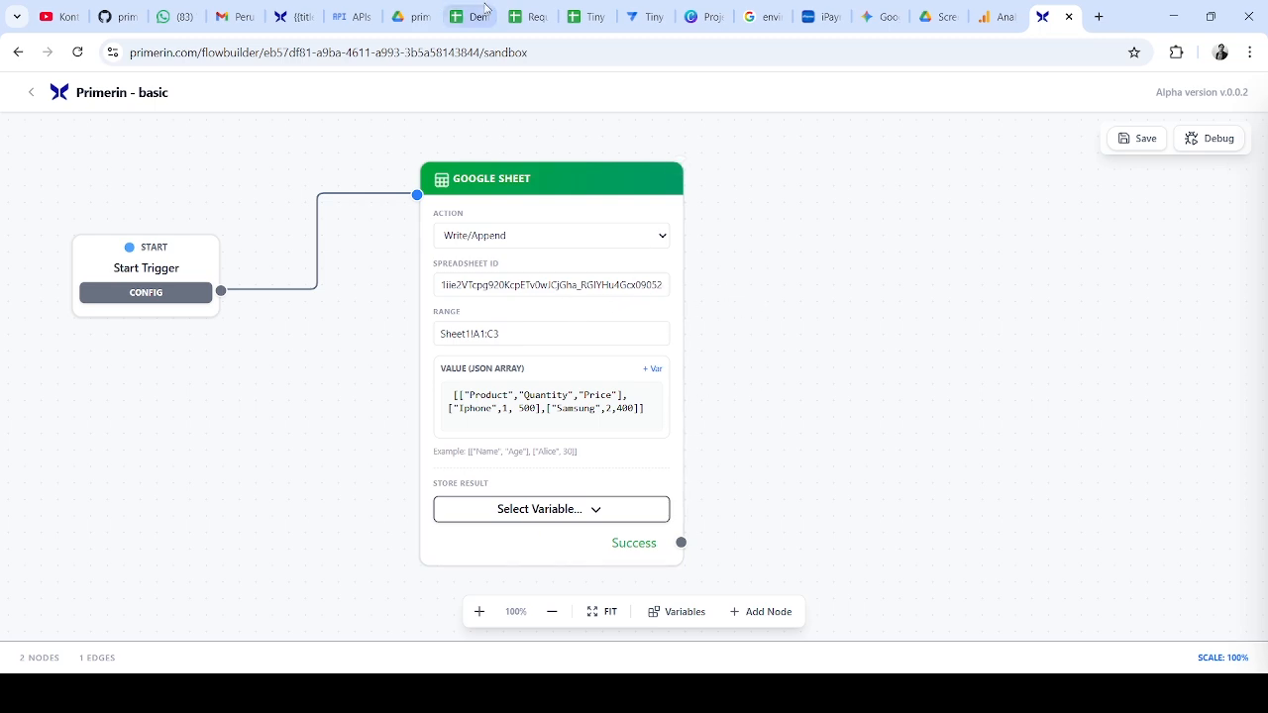
{"action": "left_click", "coordinate": [1187, 147]}
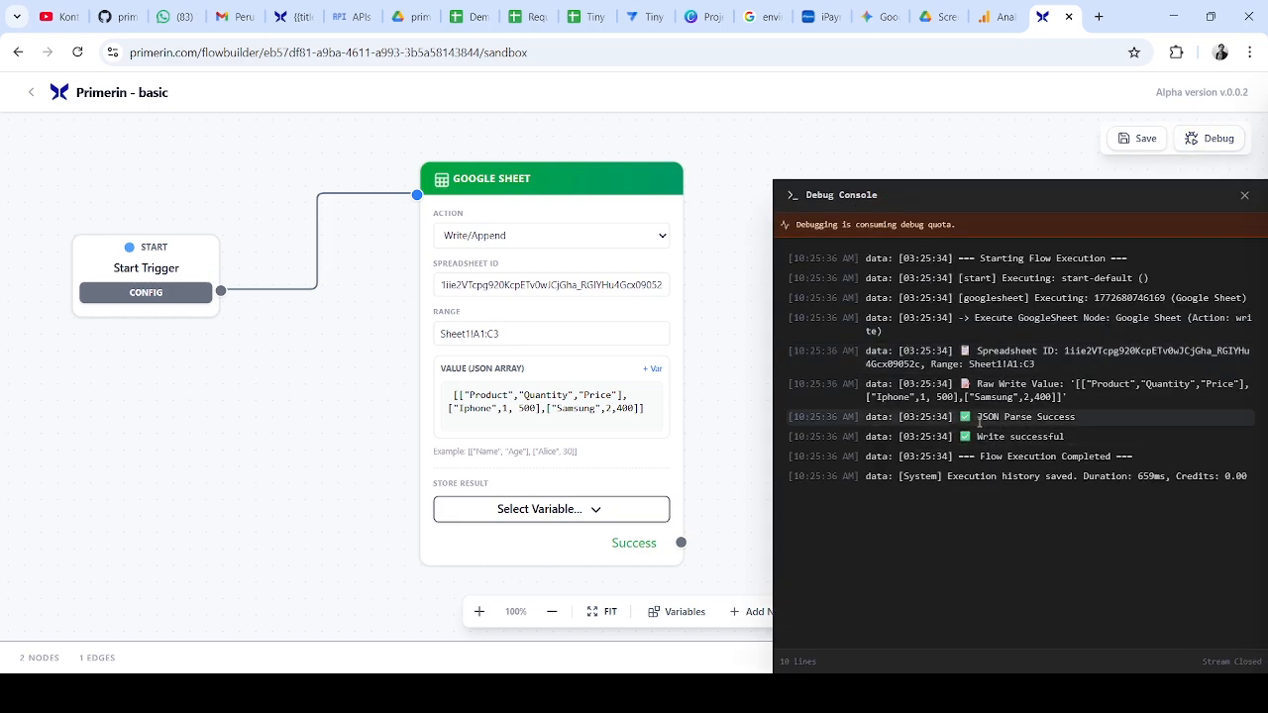
Review the debug console's messages on JSON parsing, the sheet write, flow completion and execution history
{"action": "left_click_drag", "start_coordinate": [979, 420], "coordinate": [1078, 423]}
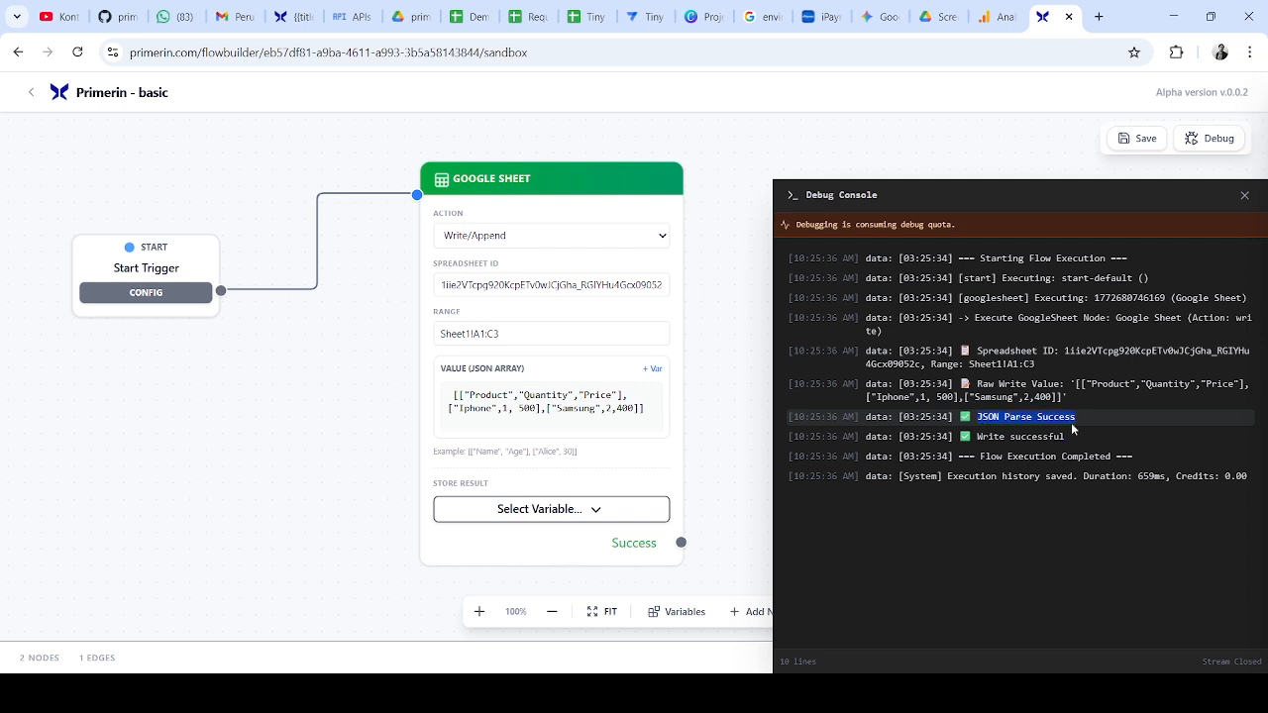
{"action": "left_click_drag", "start_coordinate": [977, 436], "coordinate": [1065, 436]}
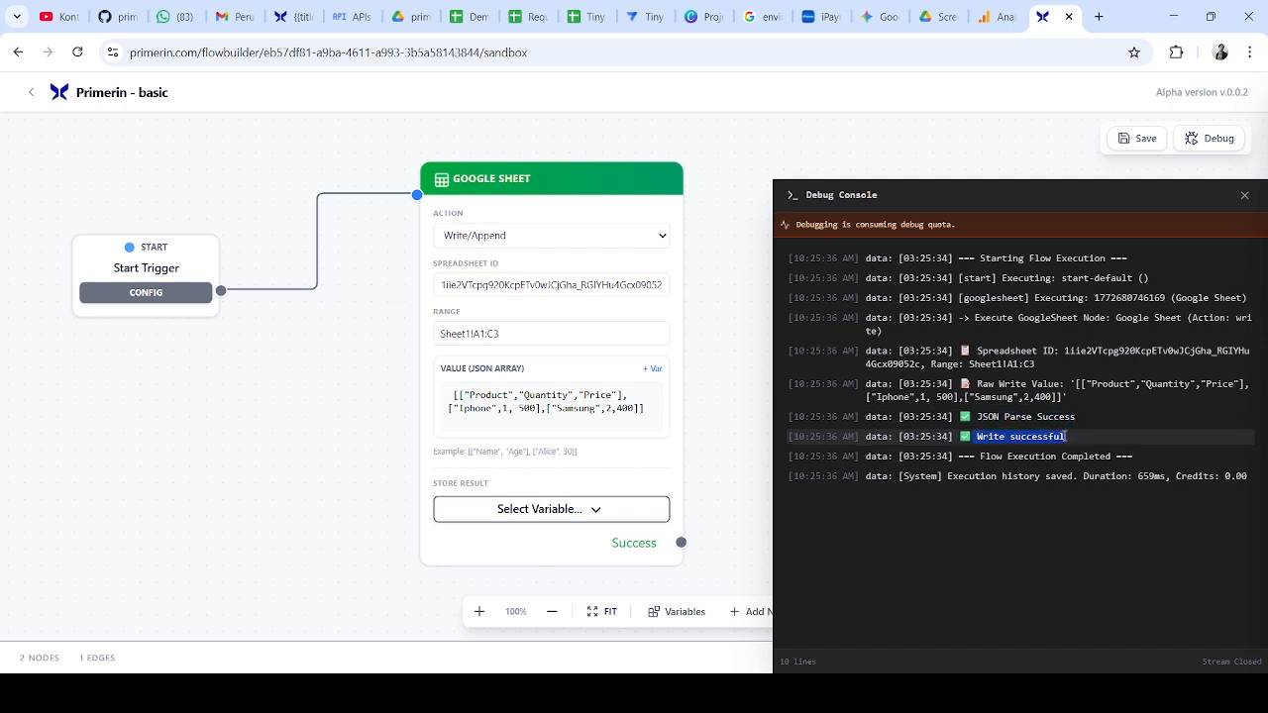
{"action": "left_click_drag", "start_coordinate": [976, 456], "coordinate": [1122, 453]}
{"action": "left_click_drag", "start_coordinate": [959, 477], "coordinate": [1217, 477]}
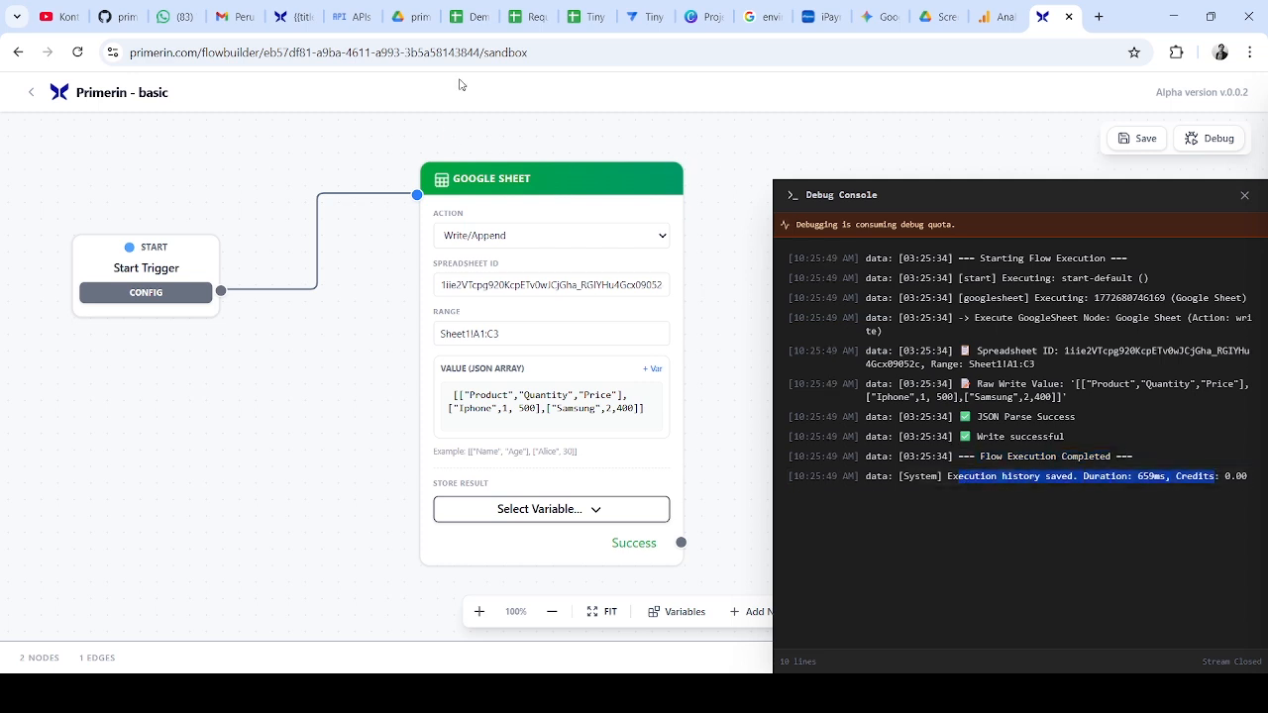
Check the Demo spreadsheet for the product, quantity and price table, and close the debug console in the Primerin flow
{"action": "left_click", "coordinate": [472, 16]}
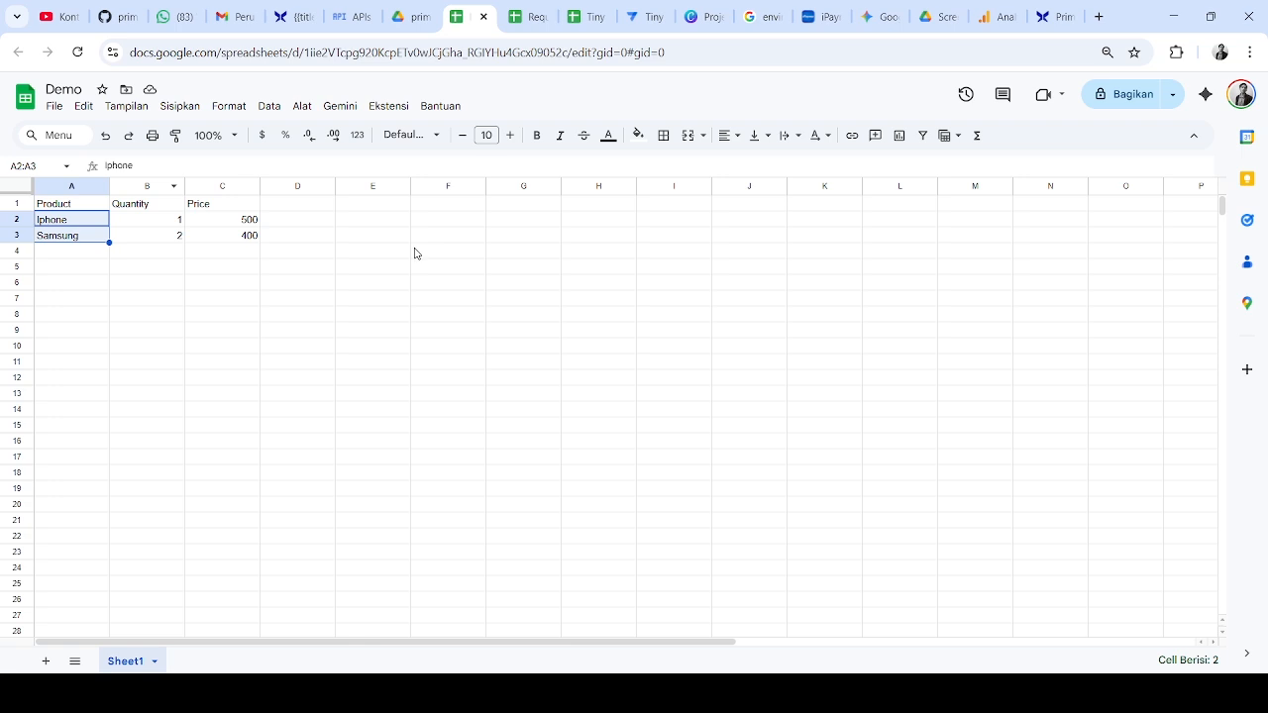
{"action": "left_click", "coordinate": [350, 334]}
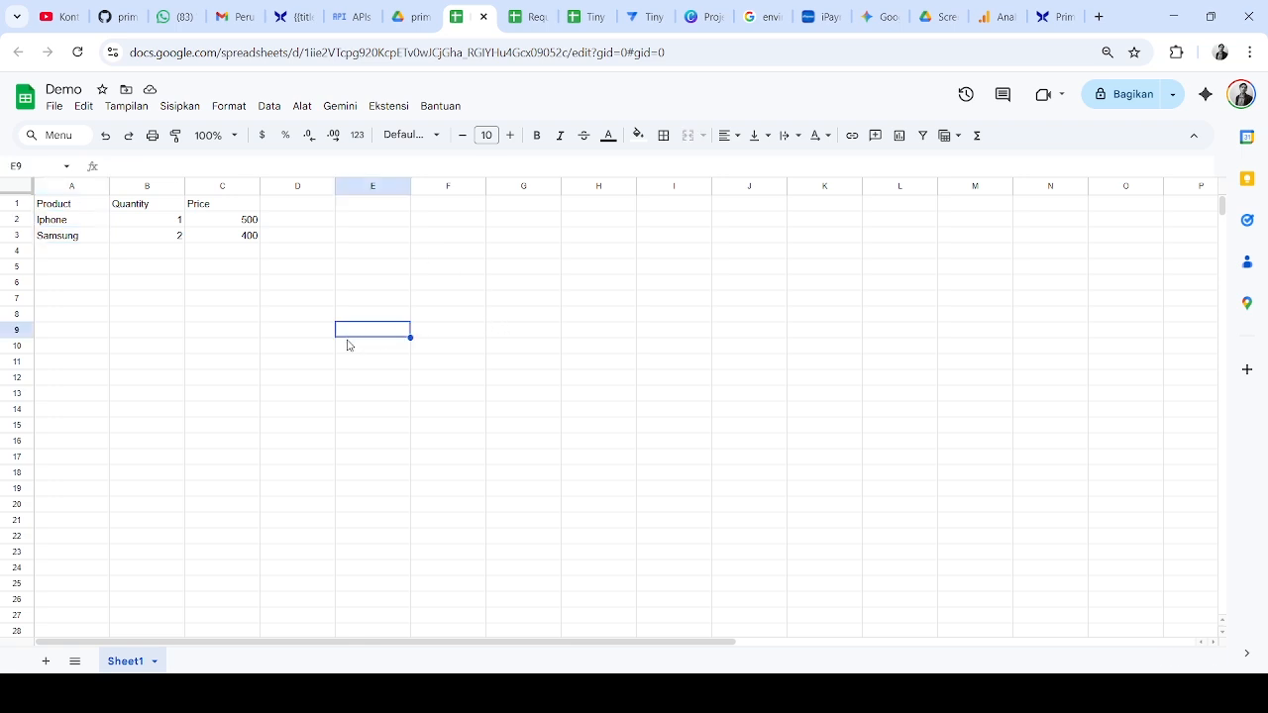
{"action": "left_click", "coordinate": [61, 206]}
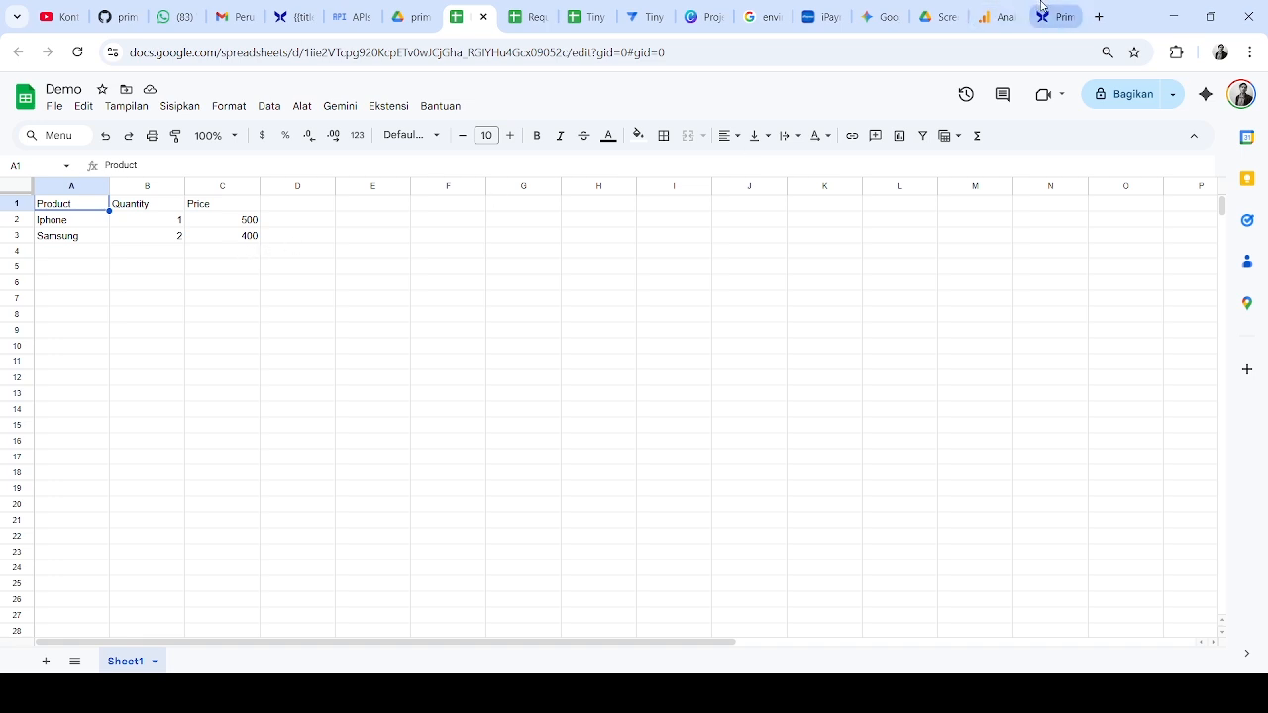
{"action": "left_click", "coordinate": [1042, 9]}
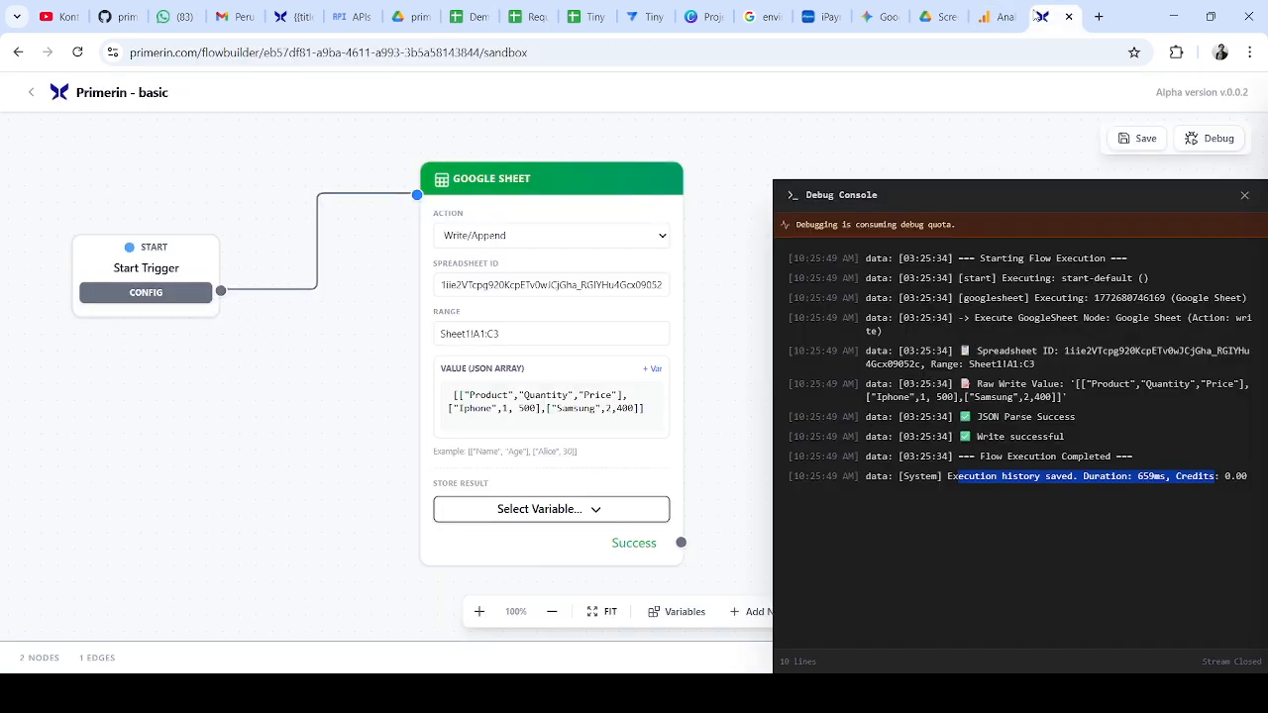
{"action": "left_click", "coordinate": [1245, 196]}
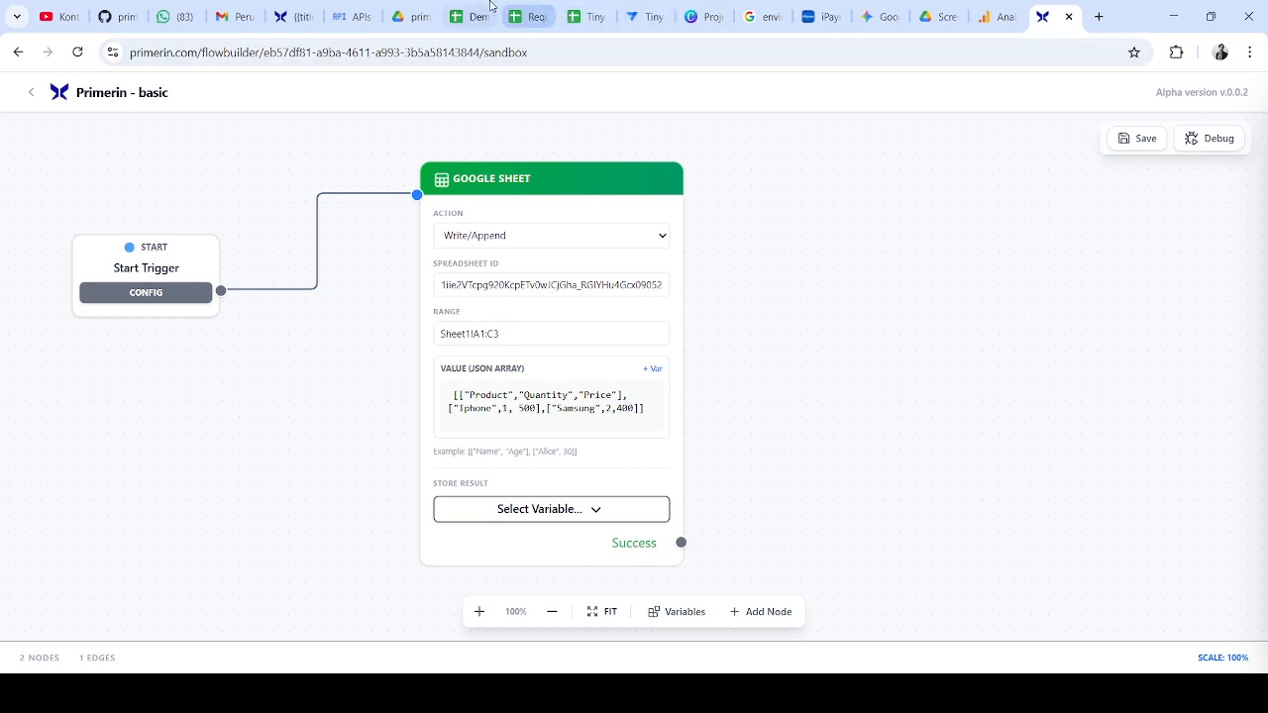
{"action": "left_click", "coordinate": [472, 16]}
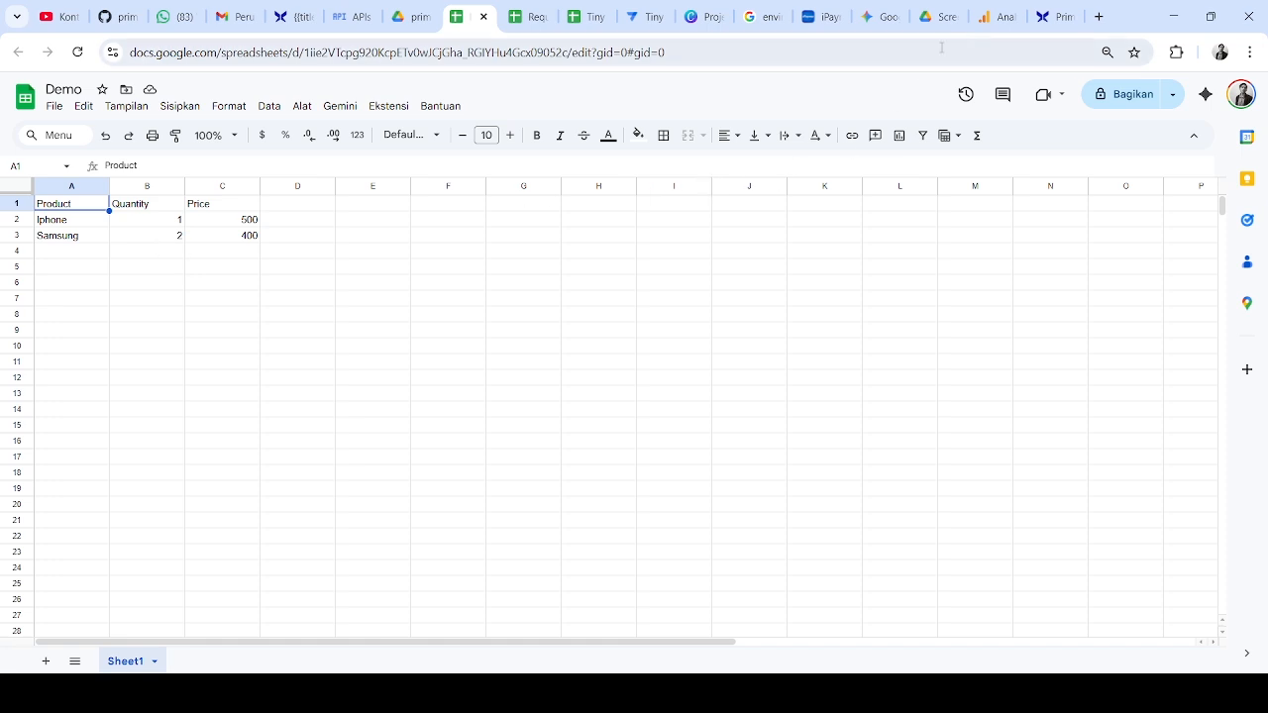
{"action": "left_click", "coordinate": [1043, 5]}
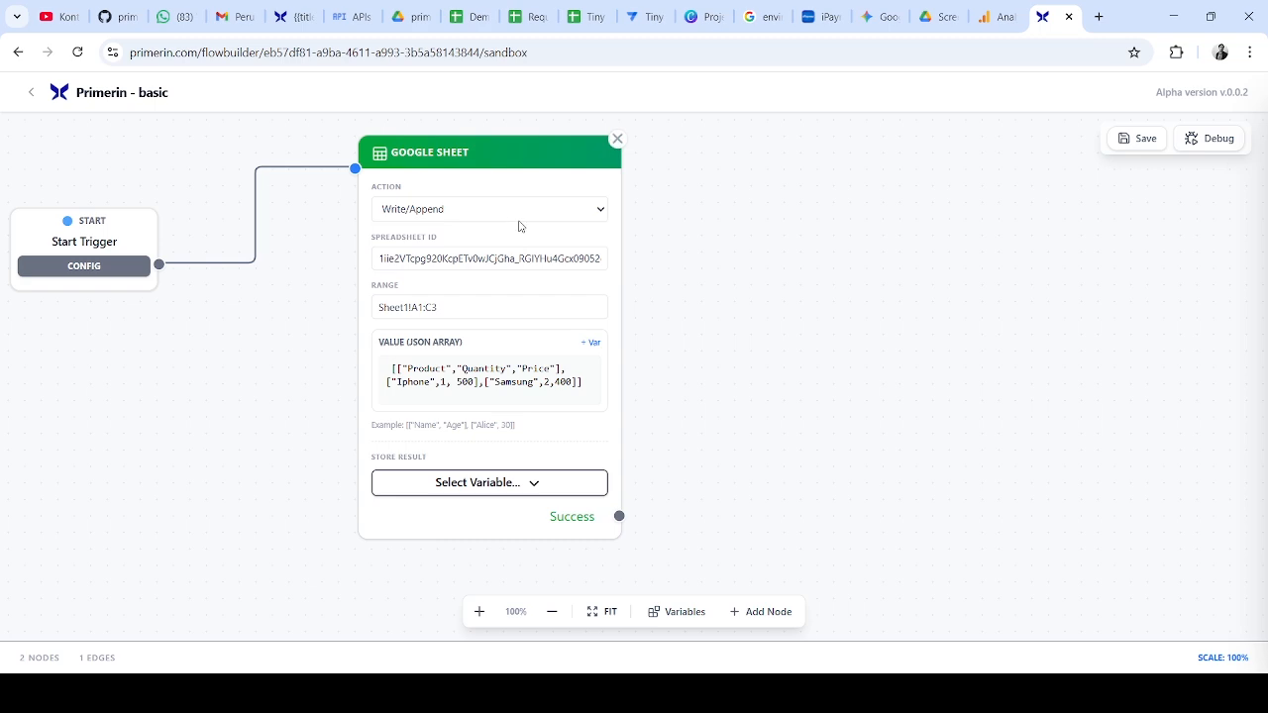
Check the Google Sheet node's spreadsheet ID and set the node's action to Read Range
{"action": "left_click", "coordinate": [525, 252]}
{"action": "left_click", "coordinate": [525, 252]}
{"action": "double_click", "coordinate": [525, 253]}
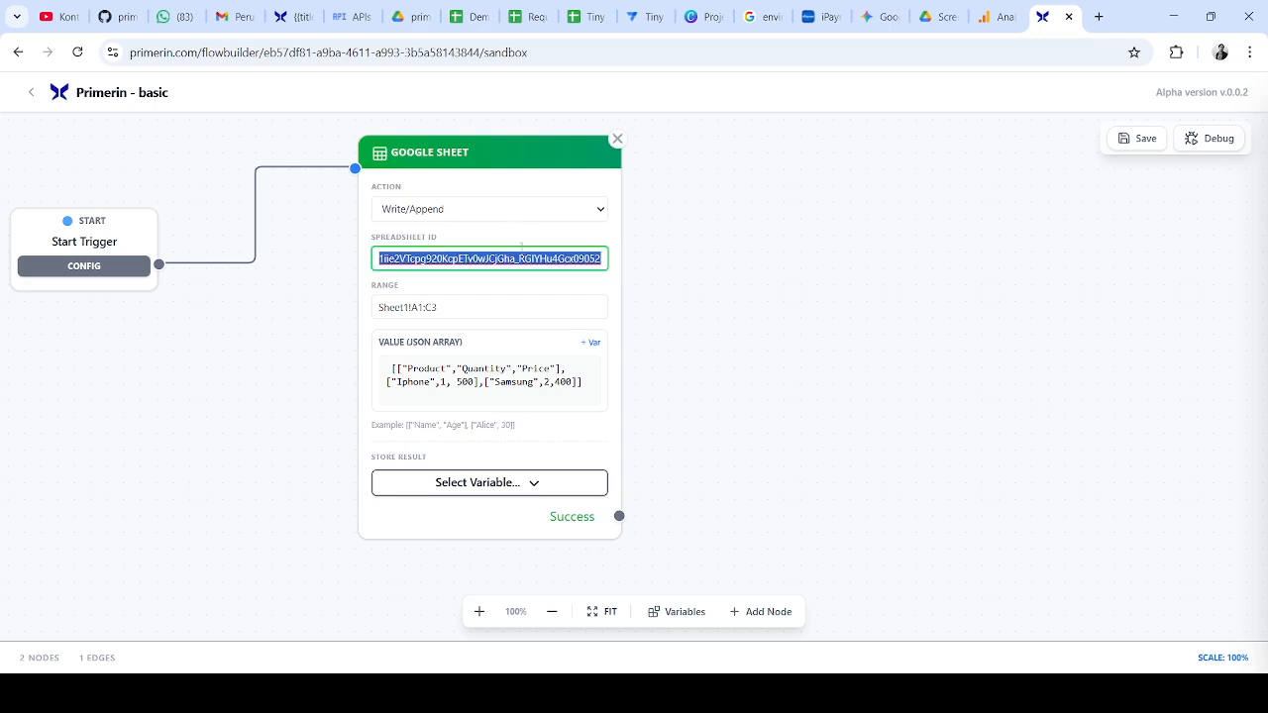
{"action": "left_click", "coordinate": [639, 234]}
{"action": "left_click", "coordinate": [540, 218]}
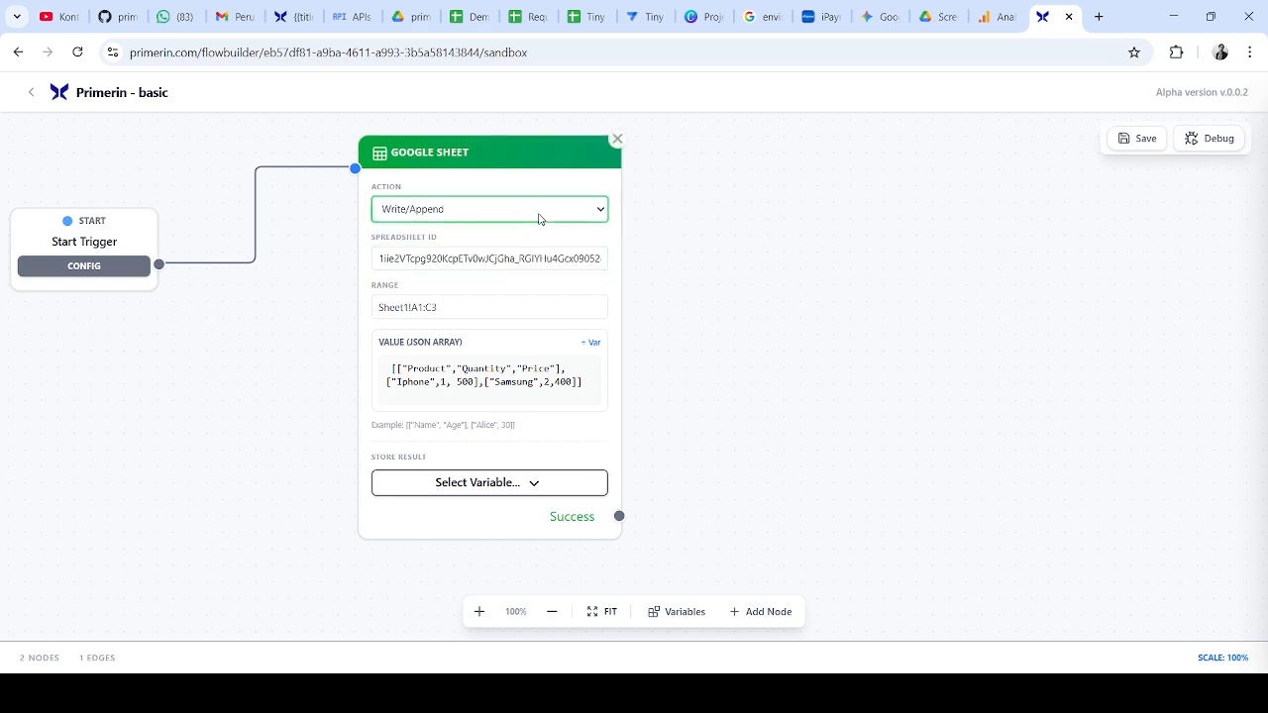
{"action": "left_click", "coordinate": [529, 234]}
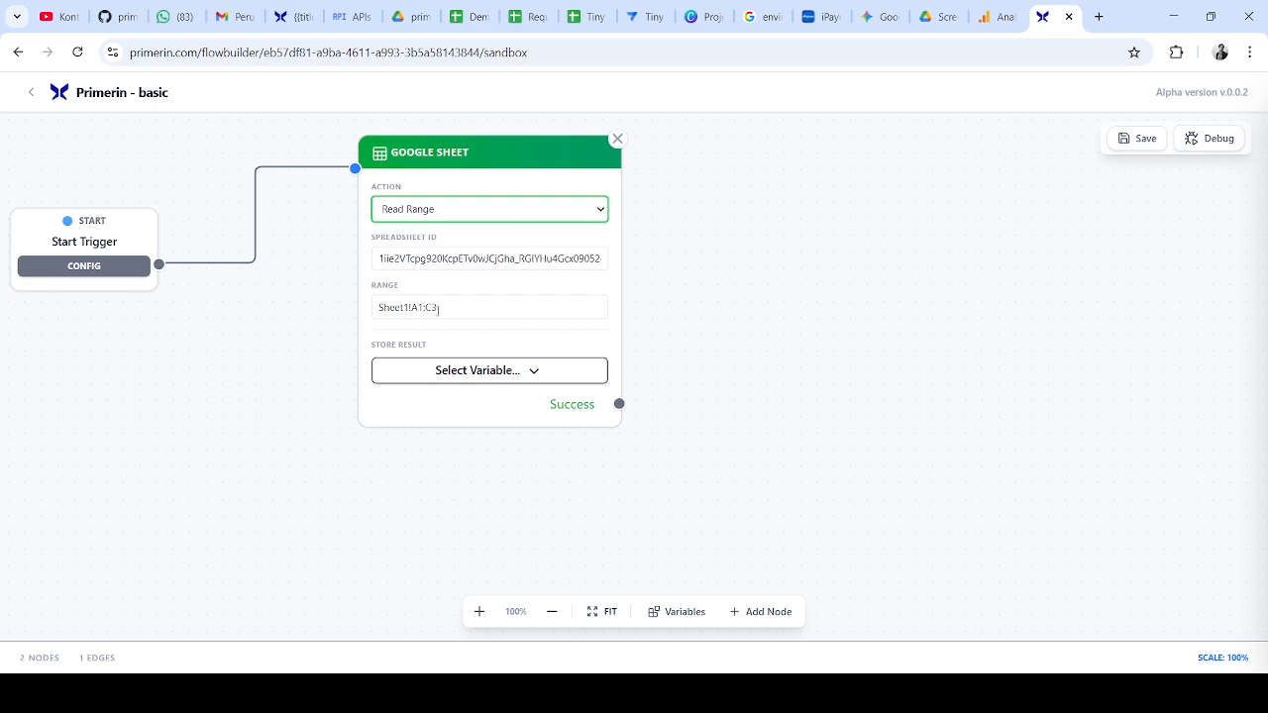
Switch to the Demo spreadsheet and check which columns and rows the table spans, up to the last price cell
{"action": "left_click", "coordinate": [473, 16]}
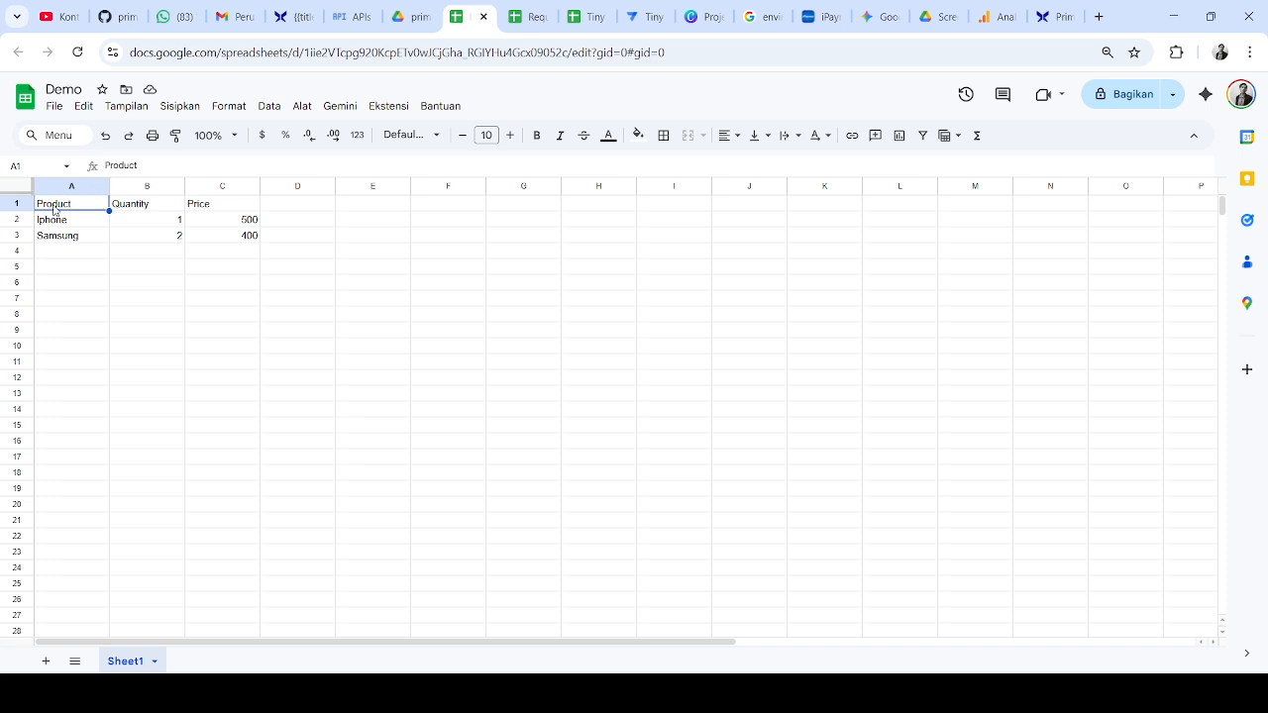
{"action": "left_click", "coordinate": [231, 186]}
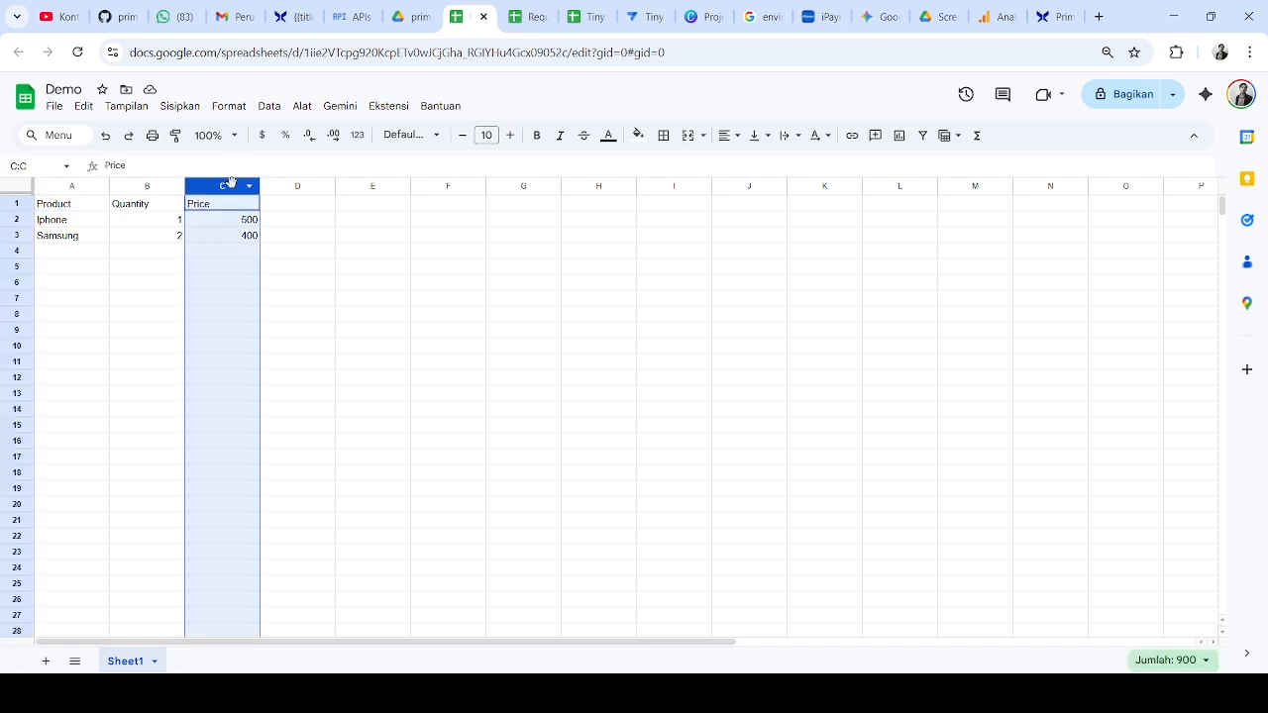
{"action": "left_click", "coordinate": [246, 238]}
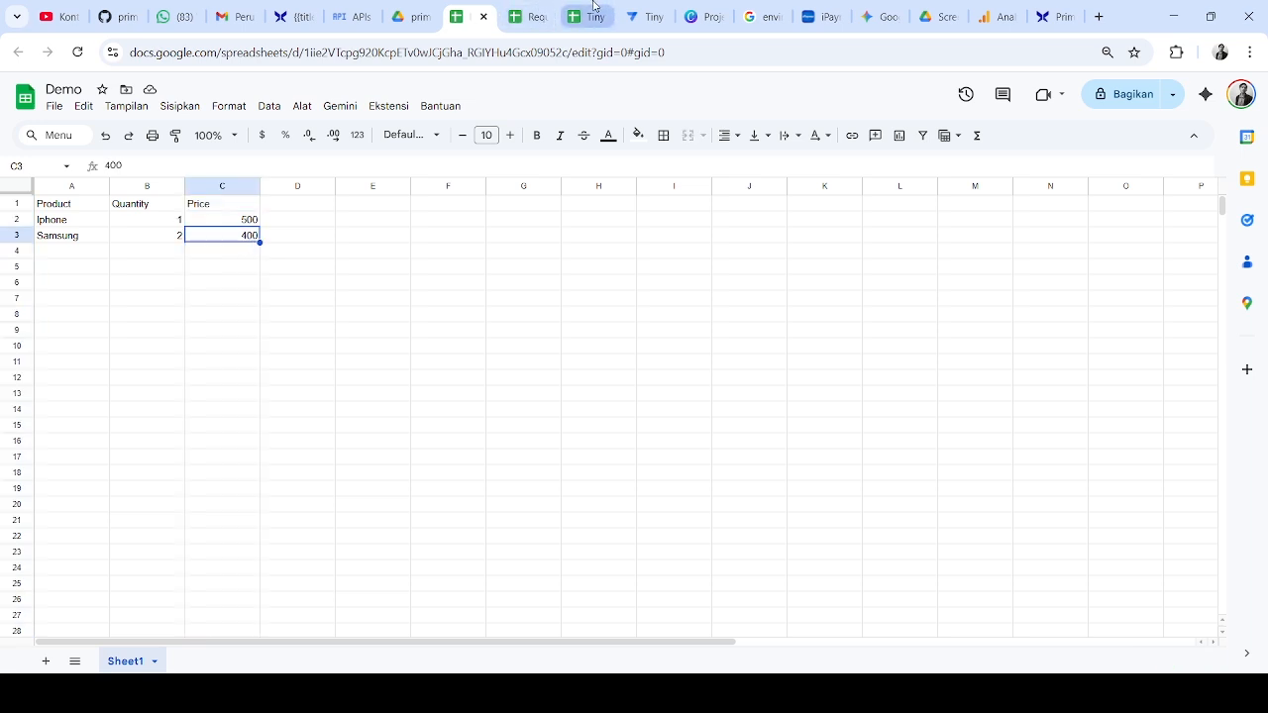
Return to the Primerin flow and store the Google Sheet node's result in the data_sheet variable
{"action": "left_click", "coordinate": [1048, 16]}
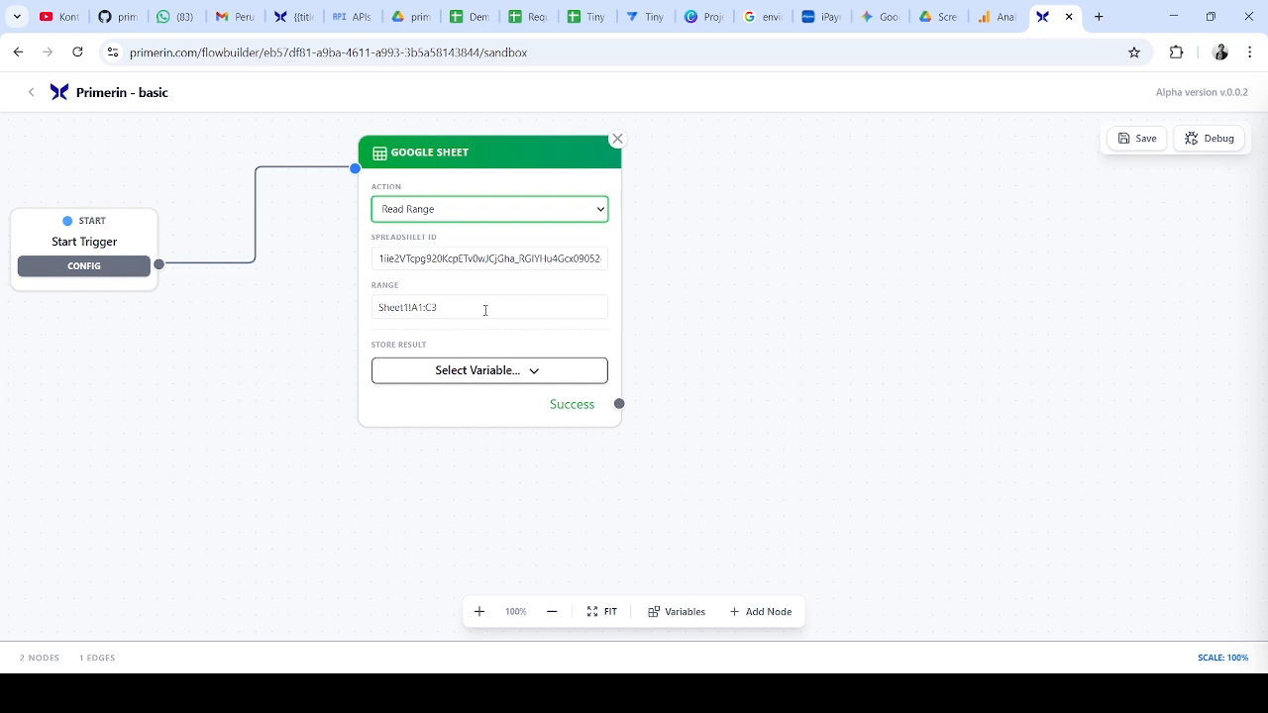
{"action": "left_click", "coordinate": [674, 284]}
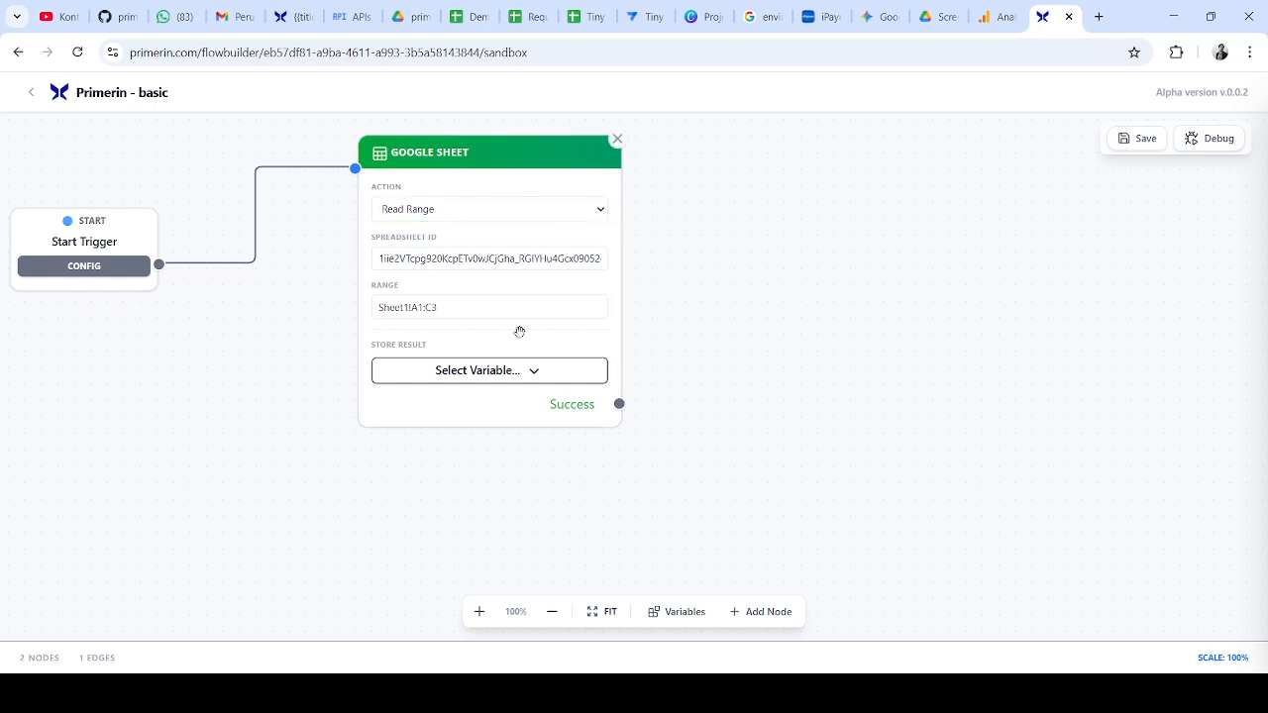
{"action": "left_click", "coordinate": [538, 370]}
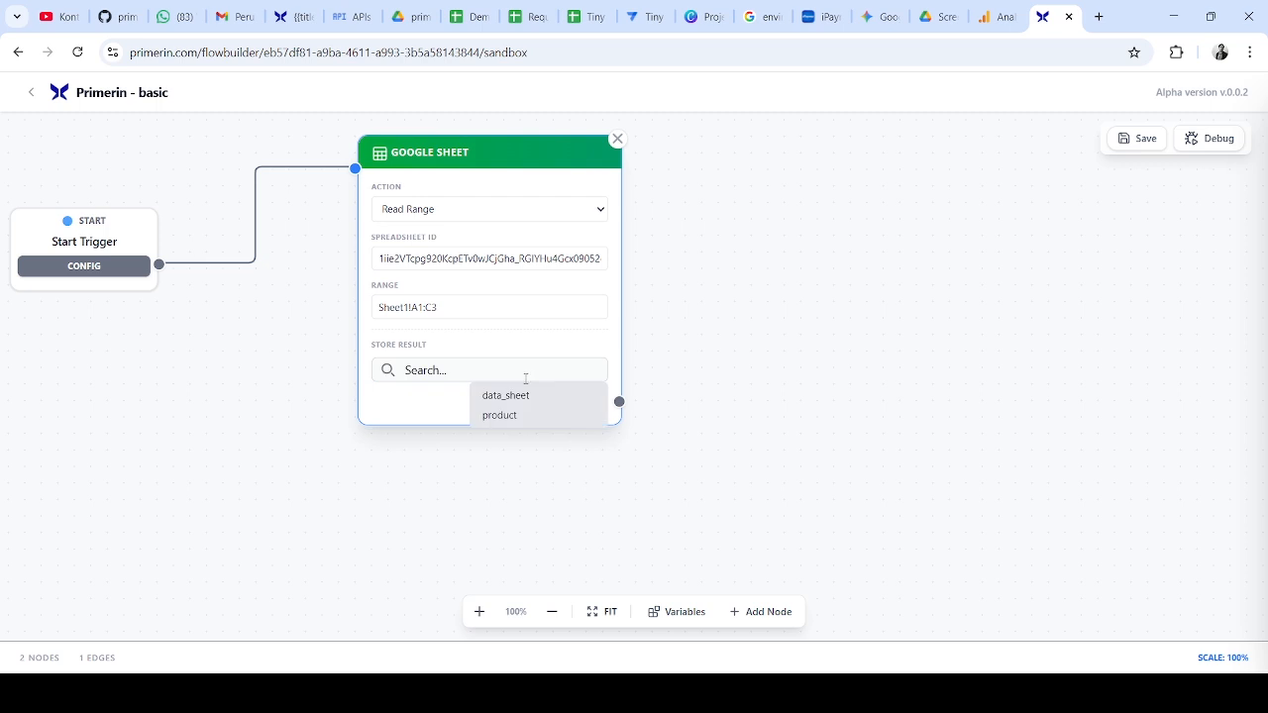
{"action": "left_click", "coordinate": [505, 395]}
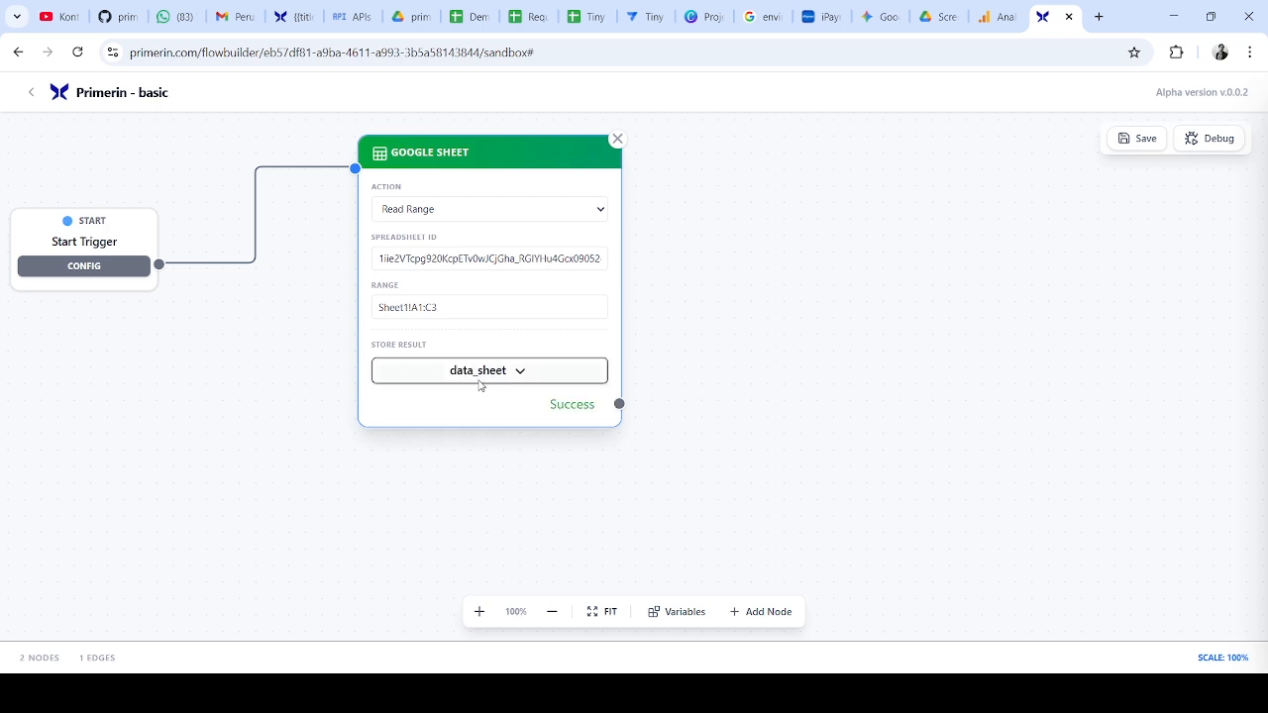
Inspect the data_sheet variable's name and default value in the flow's variables, and close them without changes
{"action": "left_click", "coordinate": [693, 611]}
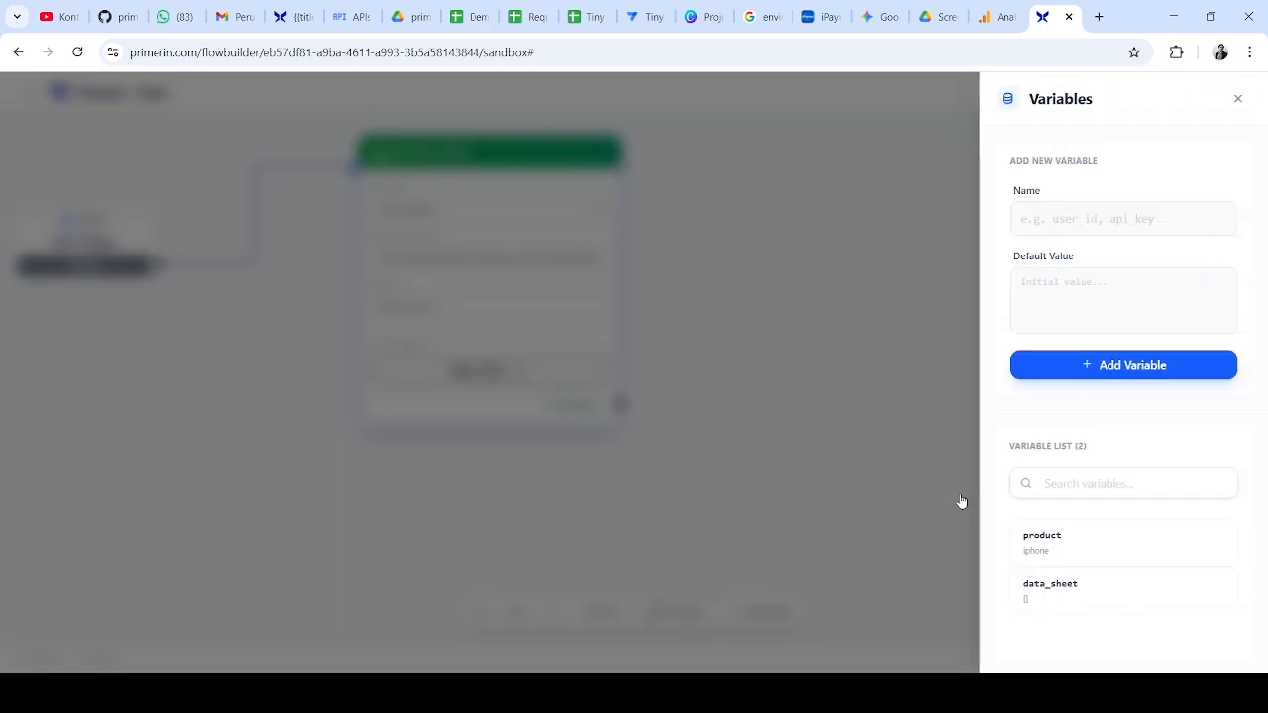
{"action": "left_click", "coordinate": [1055, 218]}
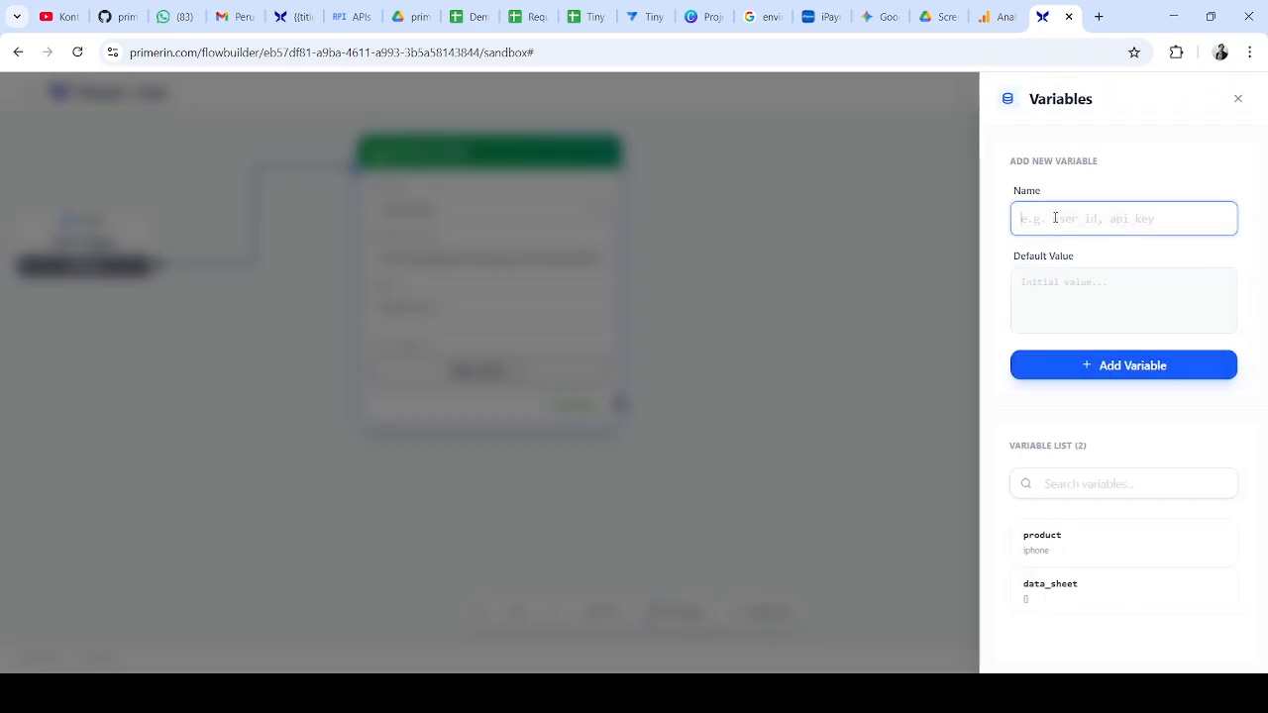
{"action": "left_click", "coordinate": [1056, 288]}
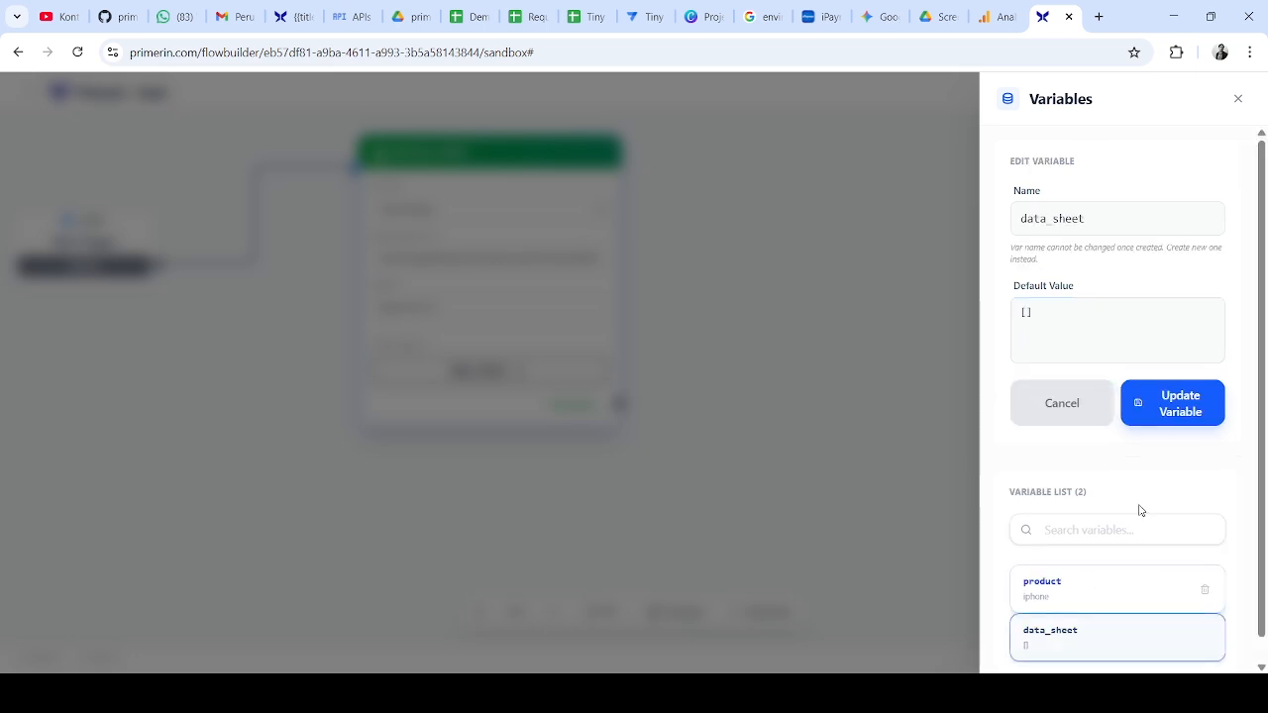
{"action": "left_click", "coordinate": [1027, 315]}
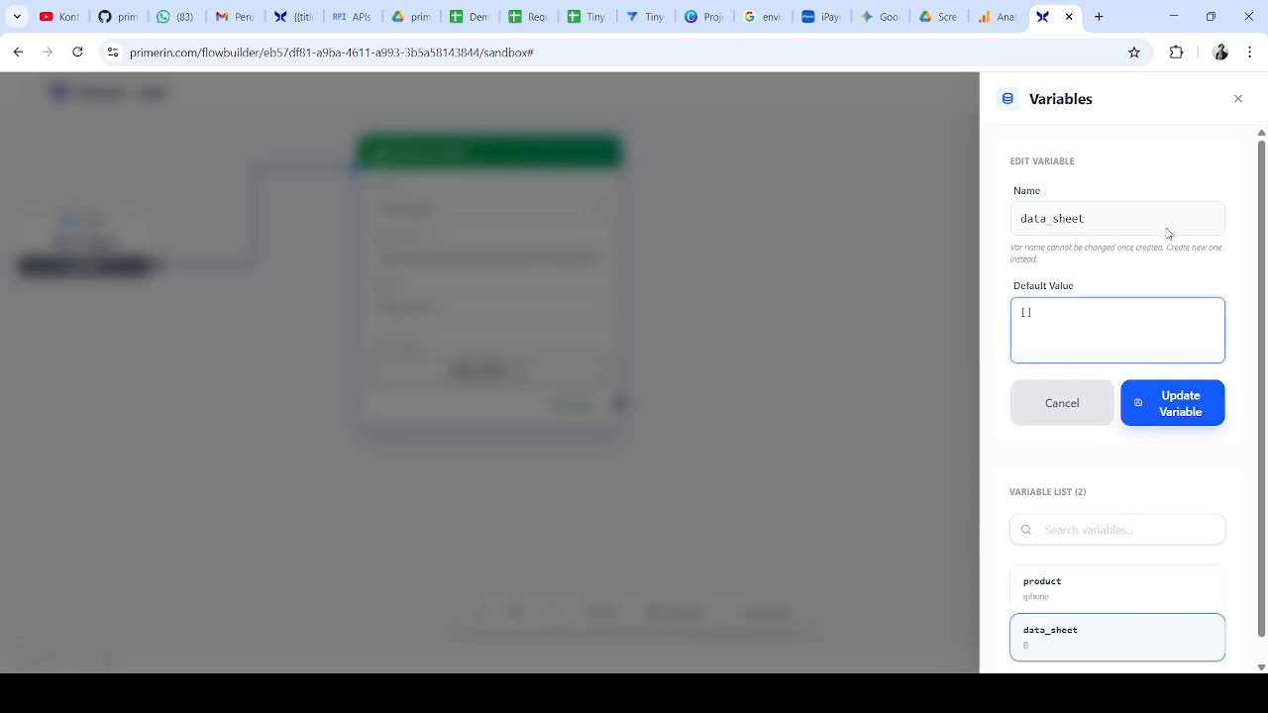
{"action": "left_click", "coordinate": [1238, 100]}
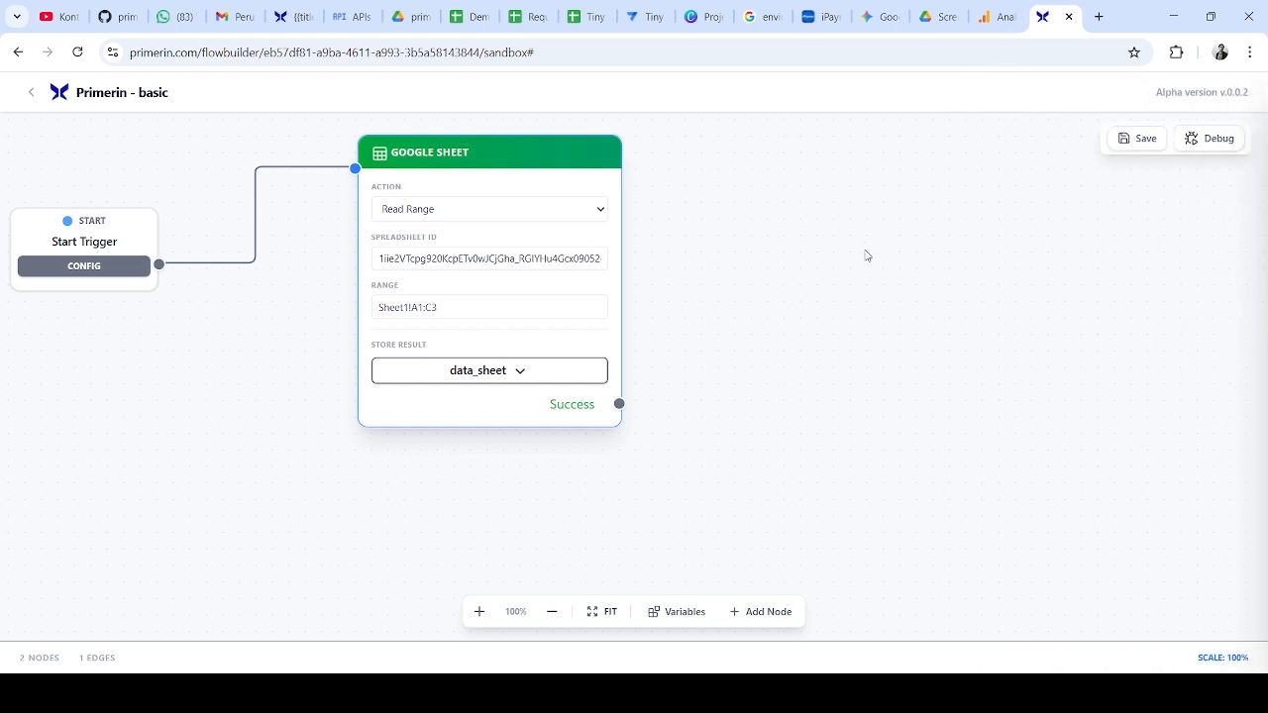
Add a CloudFunction node fed by the Google Sheet node's Success output, and open its script for editing
{"action": "mouse_move", "coordinate": [859, 255]}
{"action": "left_mouse_down"}
{"action": "mouse_move", "coordinate": [811, 262]}
{"action": "mouse_move", "coordinate": [862, 257]}
{"action": "left_mouse_up"}
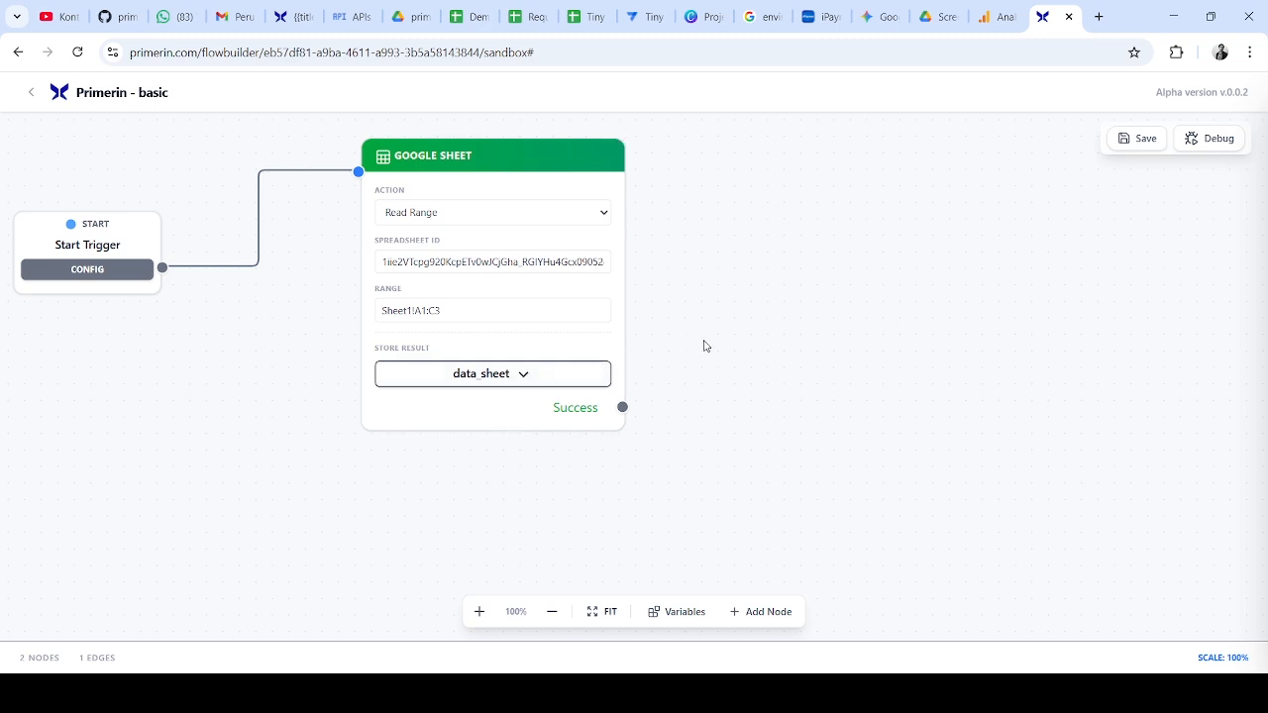
{"action": "left_click_drag", "start_coordinate": [775, 333], "coordinate": [756, 328]}
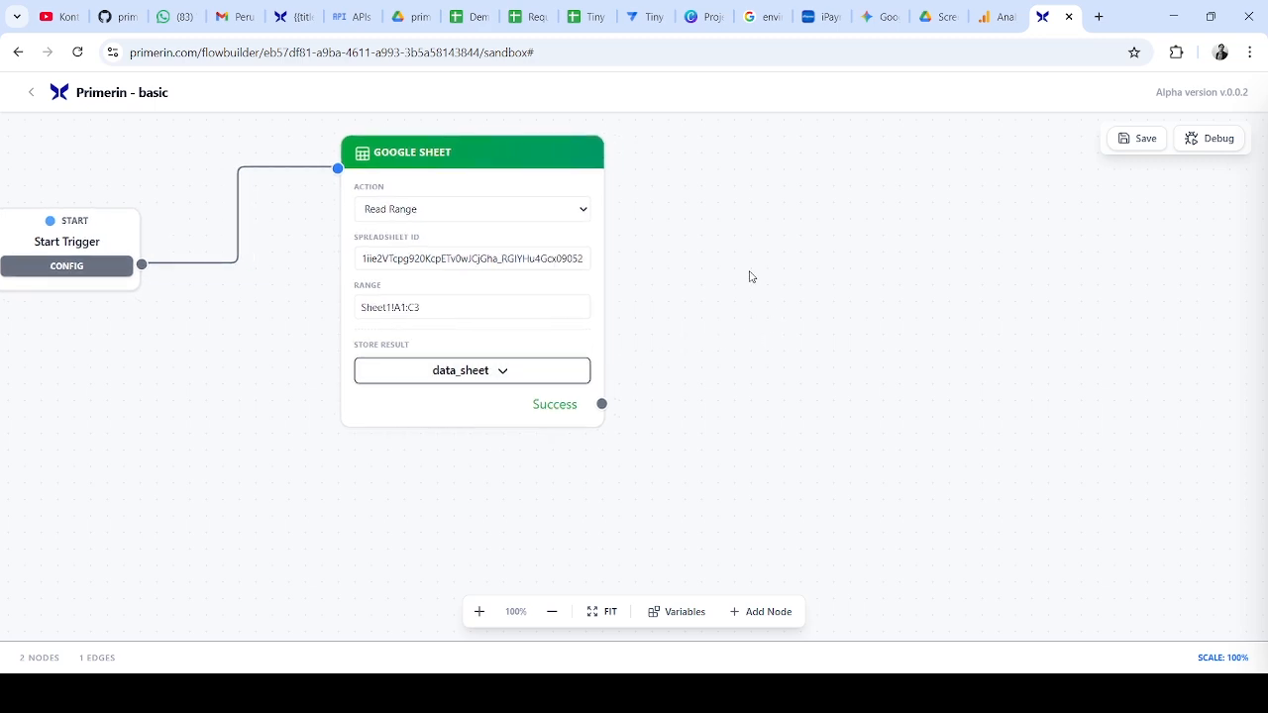
{"action": "left_click_drag", "start_coordinate": [518, 159], "coordinate": [488, 179]}
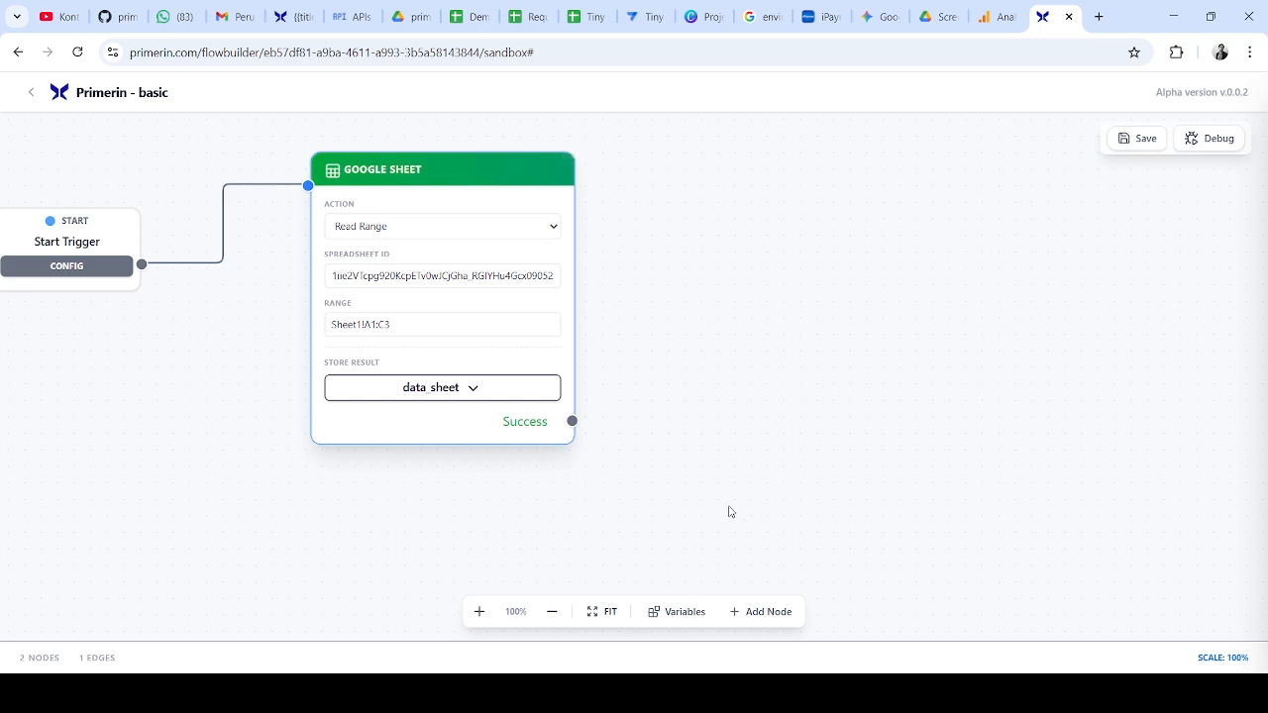
{"action": "left_click", "coordinate": [770, 611]}
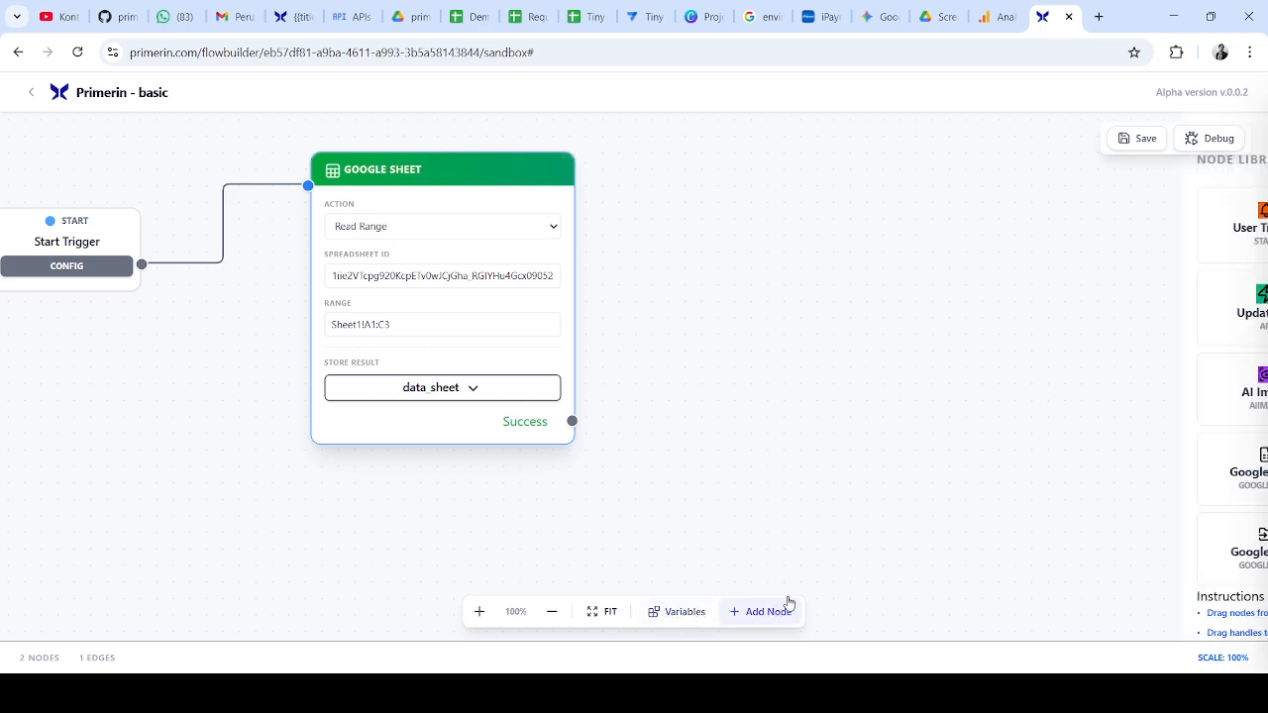
{"action": "left_click_drag", "start_coordinate": [1187, 233], "coordinate": [822, 275]}
{"action": "left_click", "coordinate": [986, 139]}
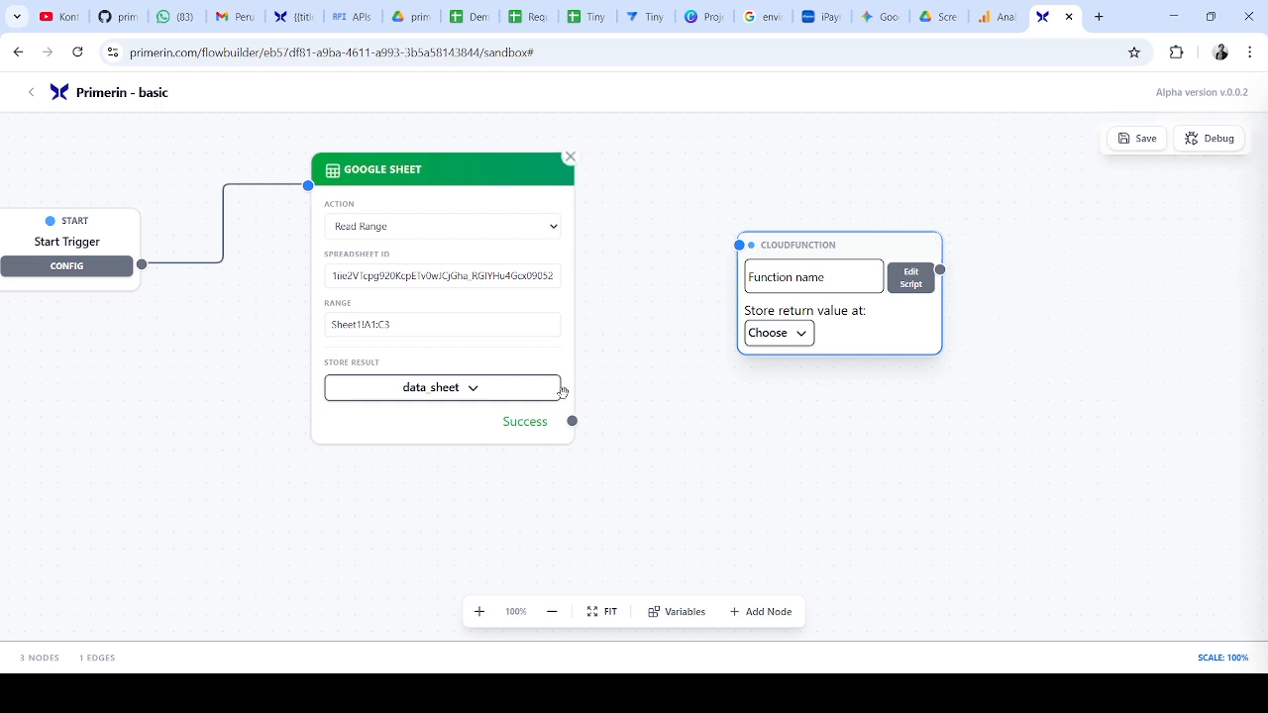
{"action": "left_click_drag", "start_coordinate": [573, 421], "coordinate": [740, 245]}
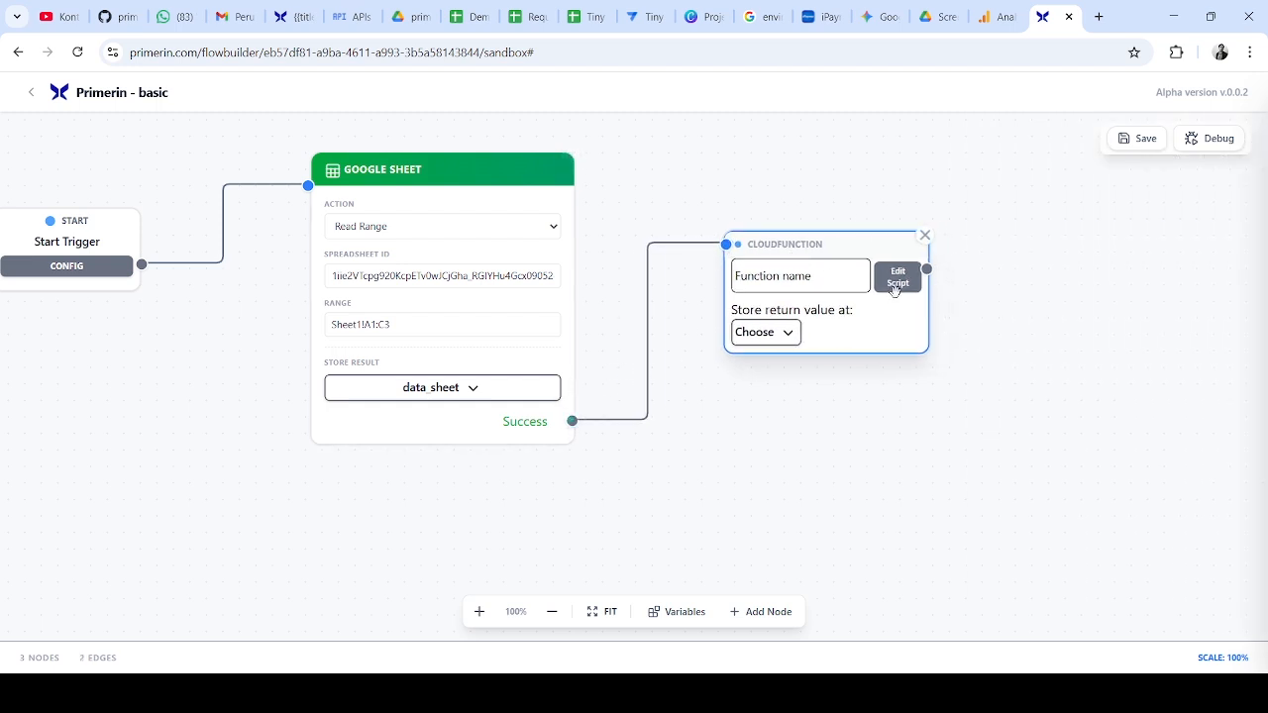
{"action": "left_click", "coordinate": [897, 286]}
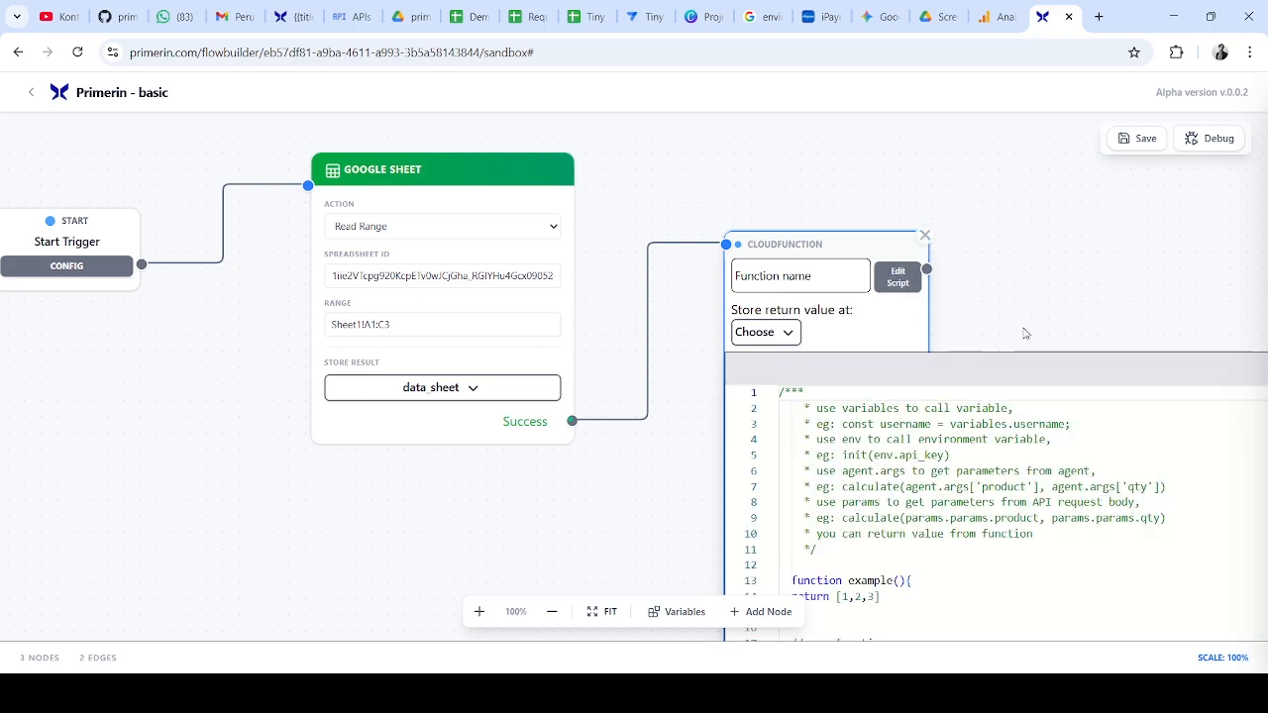
Remove the return [1,2,3] statement from the example function in the cloud function script
{"action": "left_click_drag", "start_coordinate": [1038, 343], "coordinate": [805, 202]}
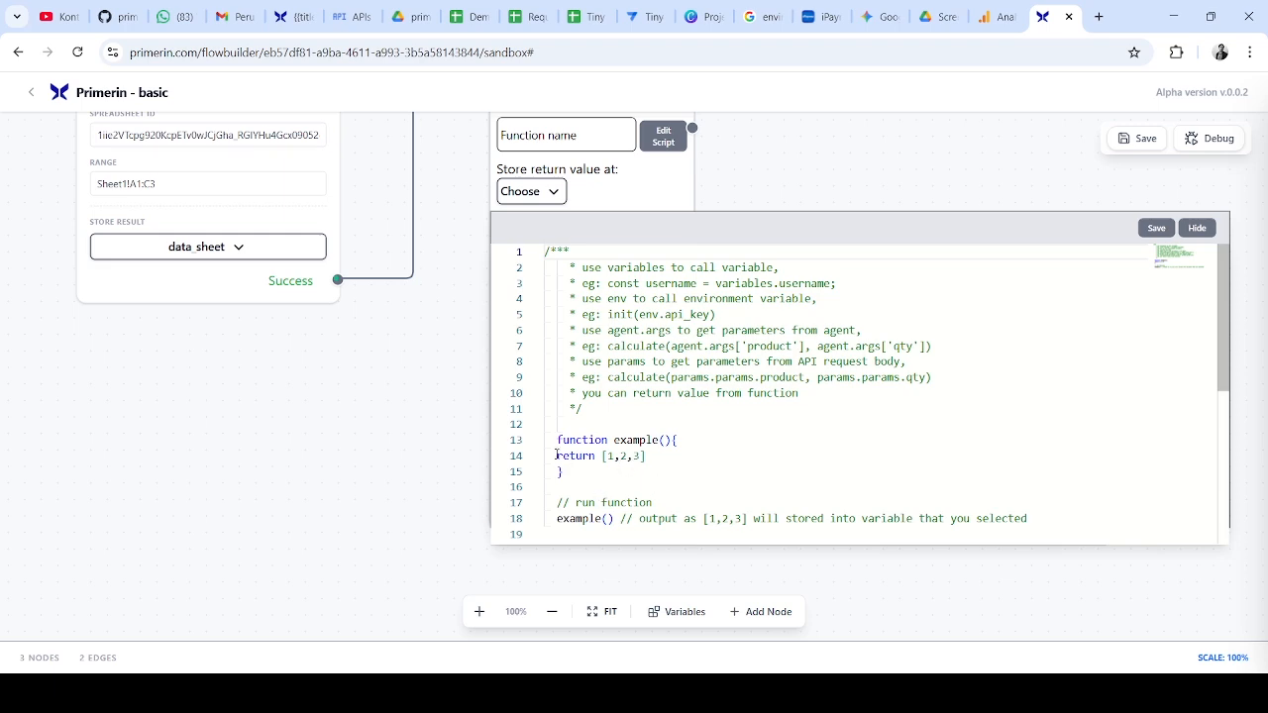
{"action": "left_click_drag", "start_coordinate": [558, 455], "coordinate": [592, 454]}
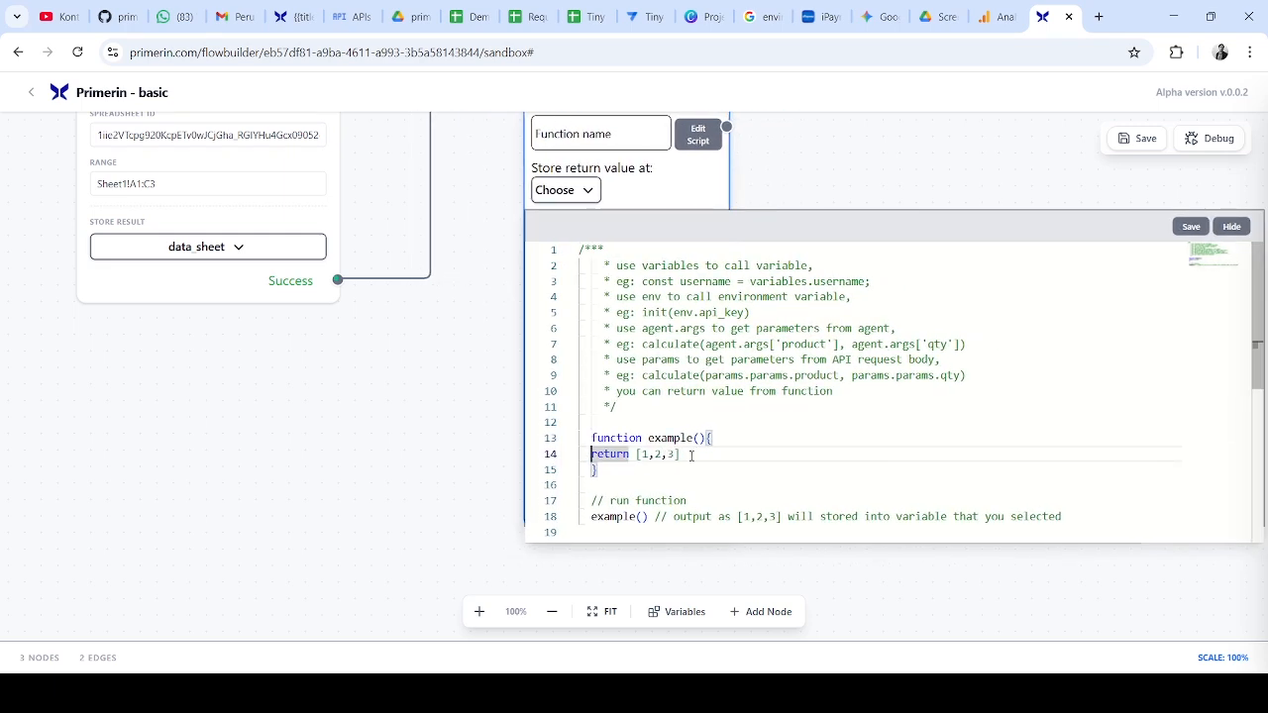
{"action": "left_click", "coordinate": [724, 458], "text": "shift"}
{"action": "key", "text": "BackSpace"}
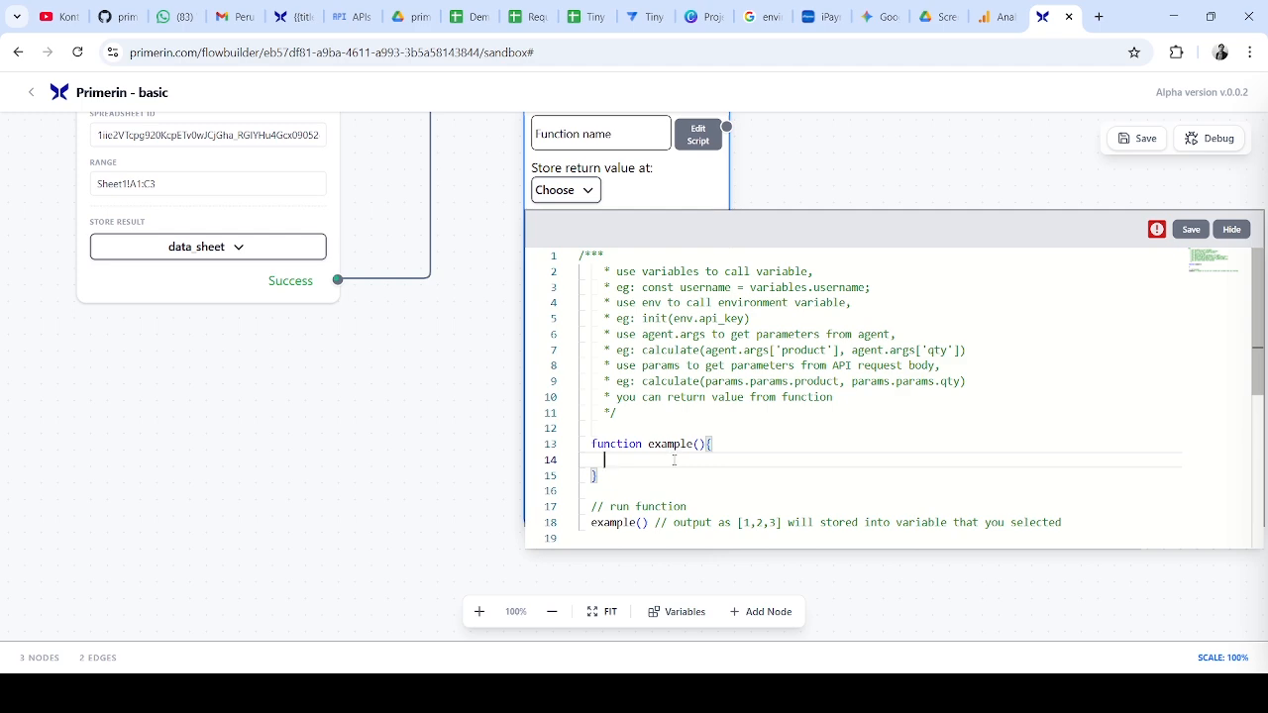
Add a console.log call inside the example function with the label "data row ke-2"
{"action": "type", "text": "console.log("}
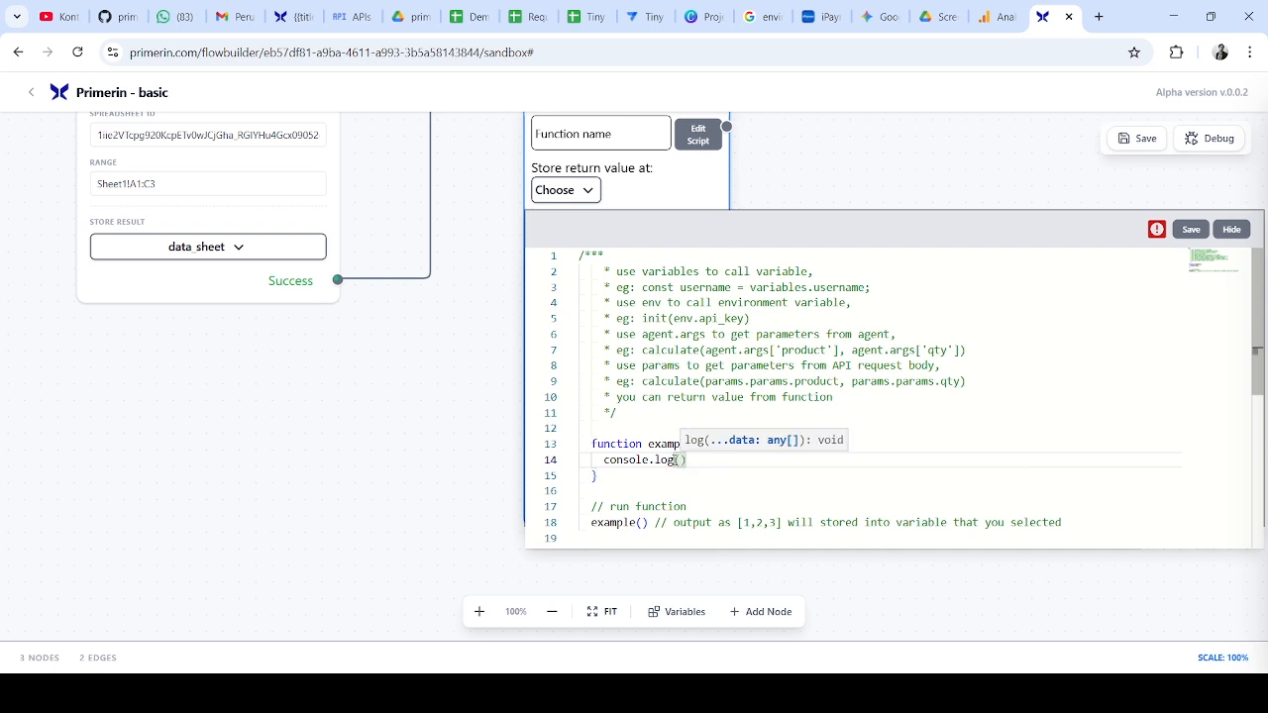
{"action": "type", "text": "\"data row "}
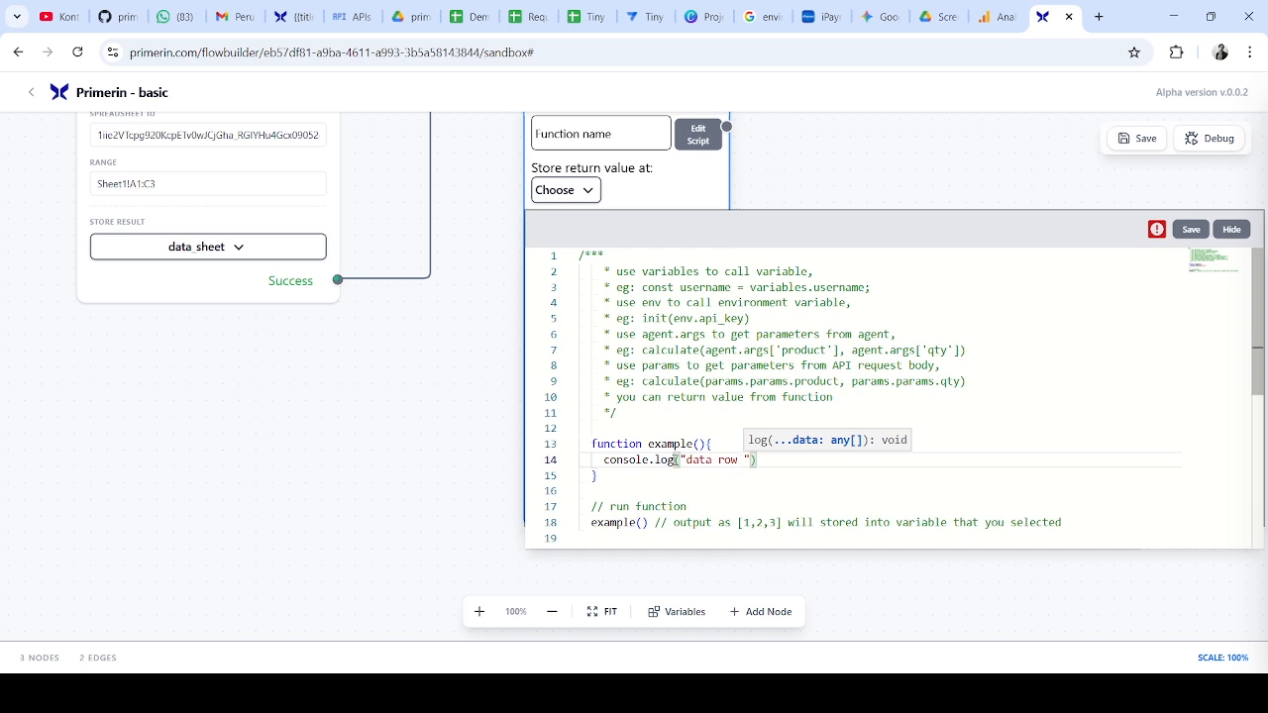
{"action": "type", "text": "ke "}
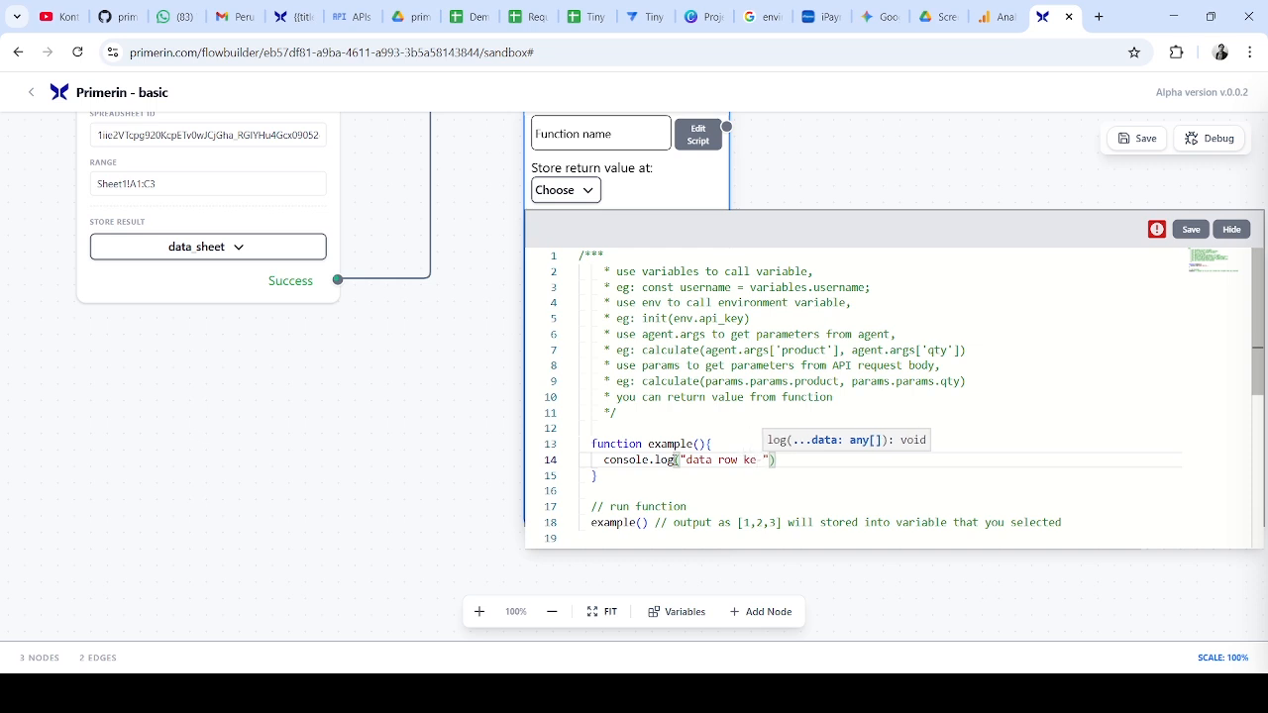
{"action": "type", "text": "2"}
{"action": "key", "text": "Right"}
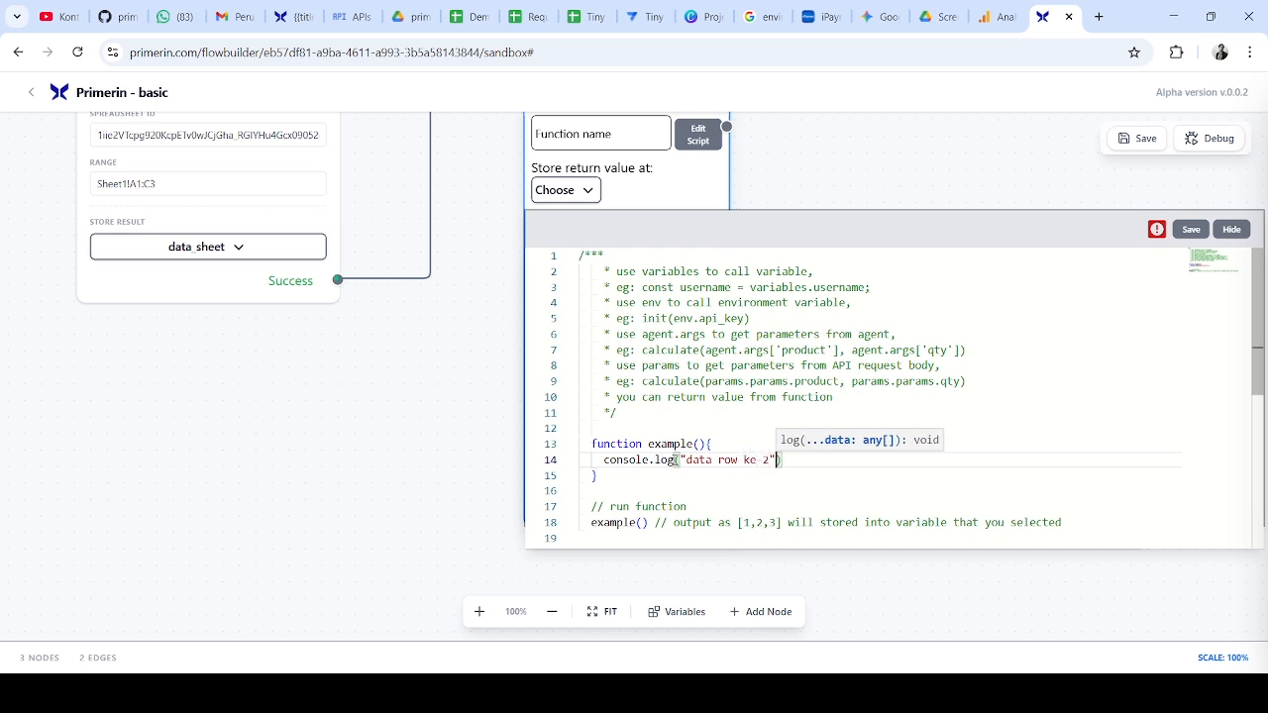
Pass variables.data_sheet[0] as the second argument of the "data row ke-2" log call
{"action": "type", "text": ","}
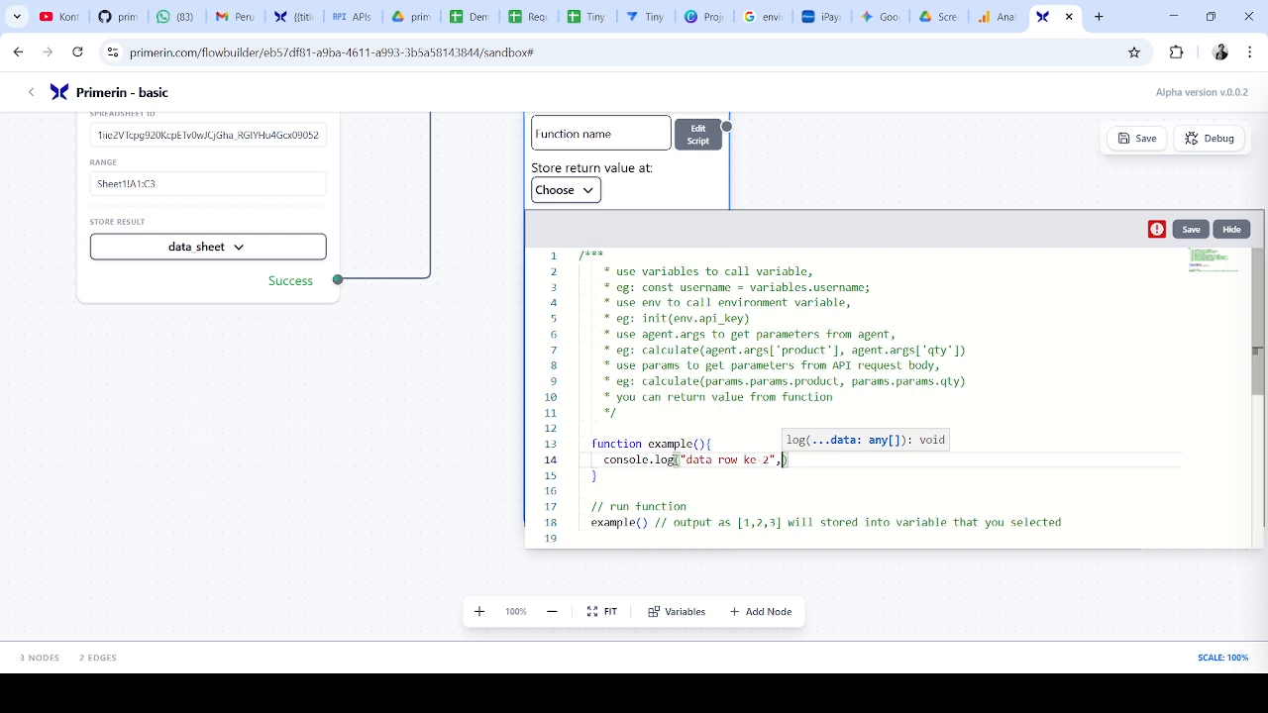
{"action": "type", "text": "variab"}
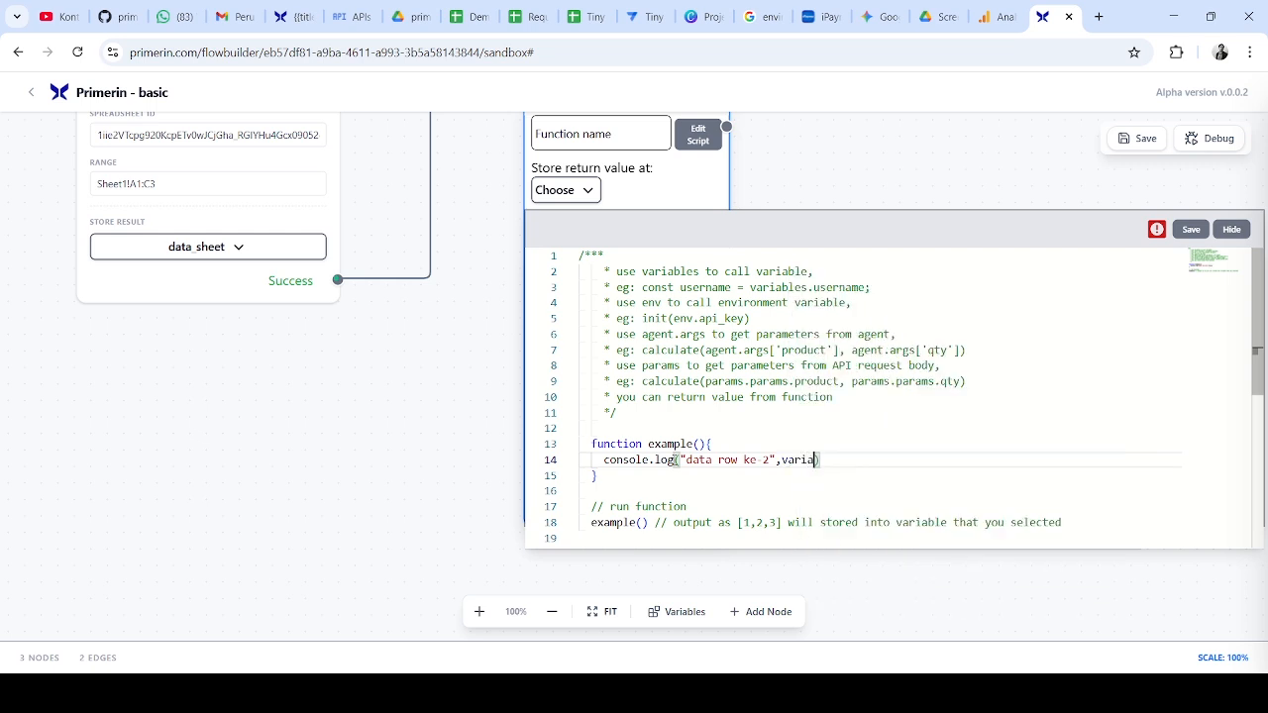
{"action": "type", "text": "els."}
{"action": "key", "text": "BackSpace"}
{"action": "key", "text": "BackSpace"}
{"action": "key", "text": "BackSpace"}
{"action": "key", "text": "BackSpace"}
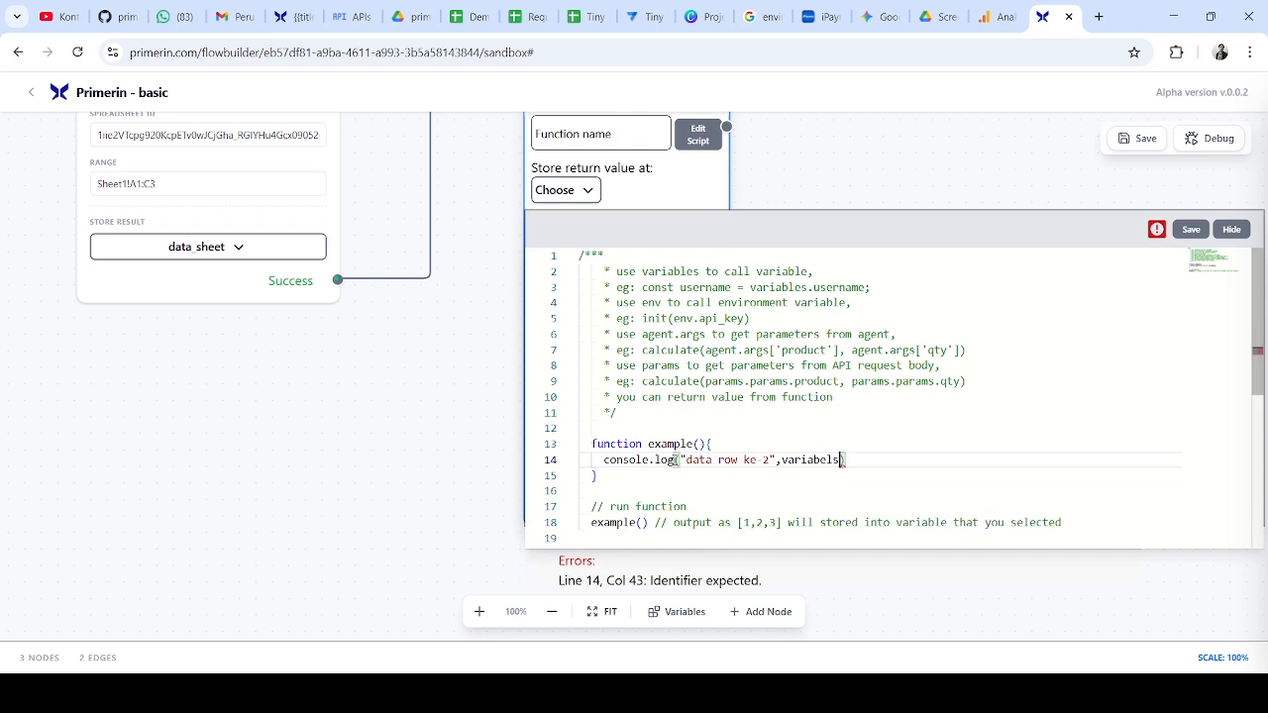
{"action": "type", "text": "les."}
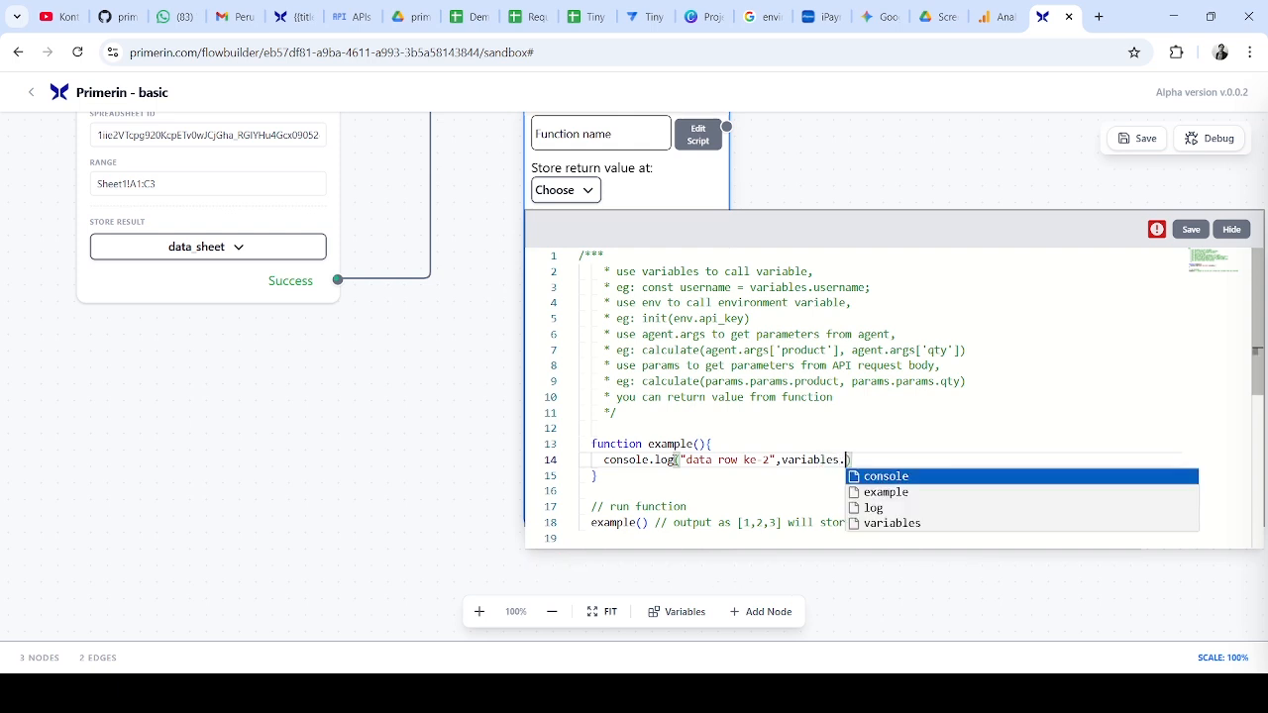
{"action": "type", "text": "data_s"}
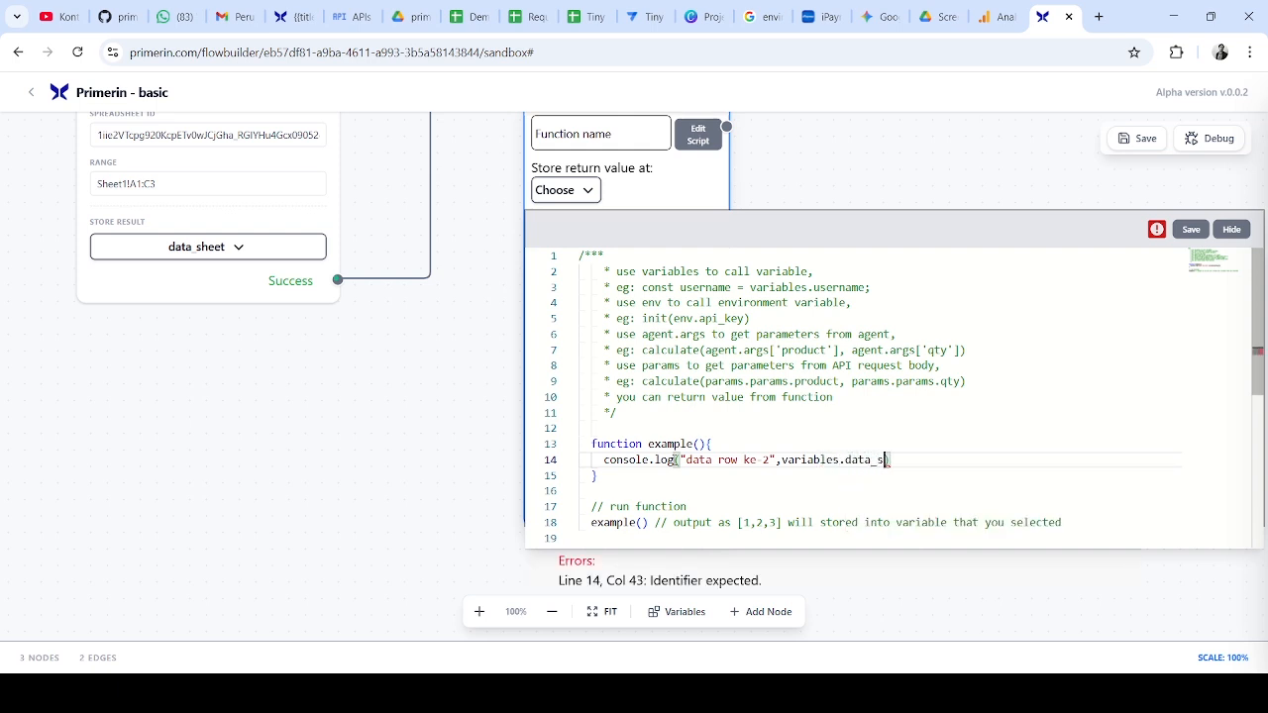
{"action": "type", "text": "heet"}
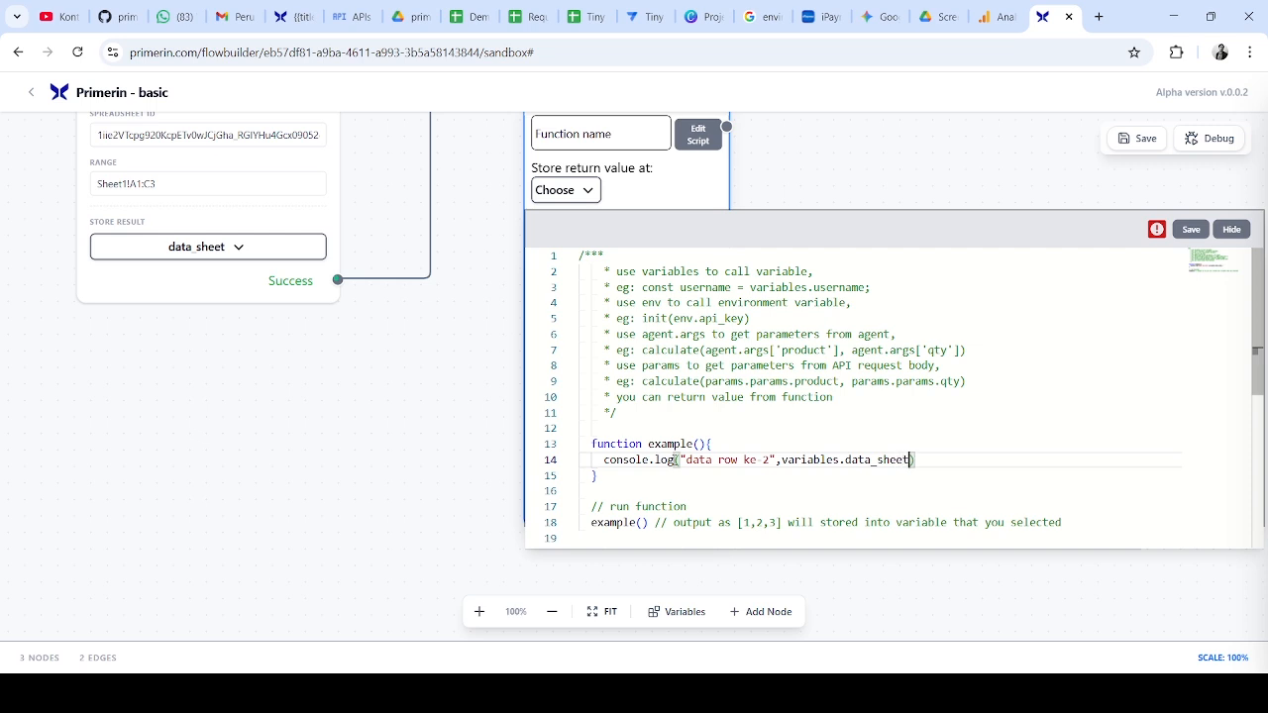
{"action": "type", "text": "["}
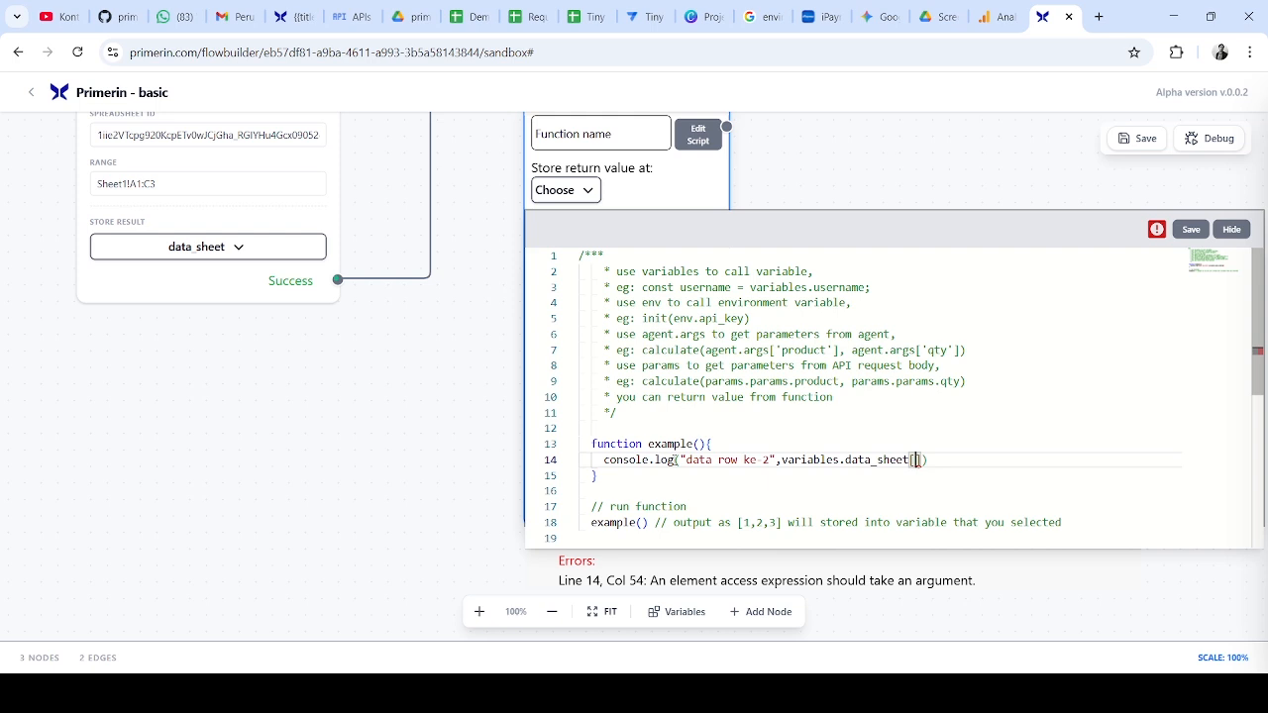
{"action": "type", "text": "0"}
{"action": "key", "text": "Right"}
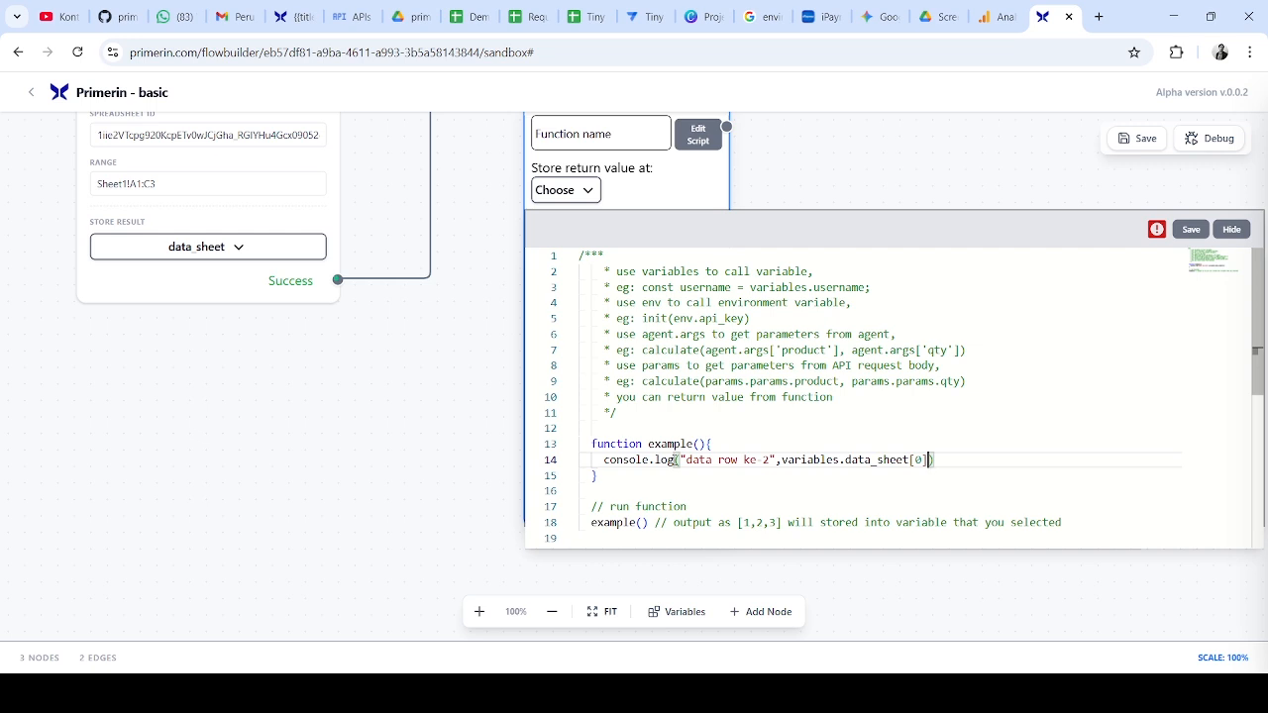
Change the row index of variables.data_sheet in the log call to 1
{"action": "key", "text": "Left"}
{"action": "key", "text": "Left"}
{"action": "left_click_drag", "start_coordinate": [770, 460], "coordinate": [757, 461]}
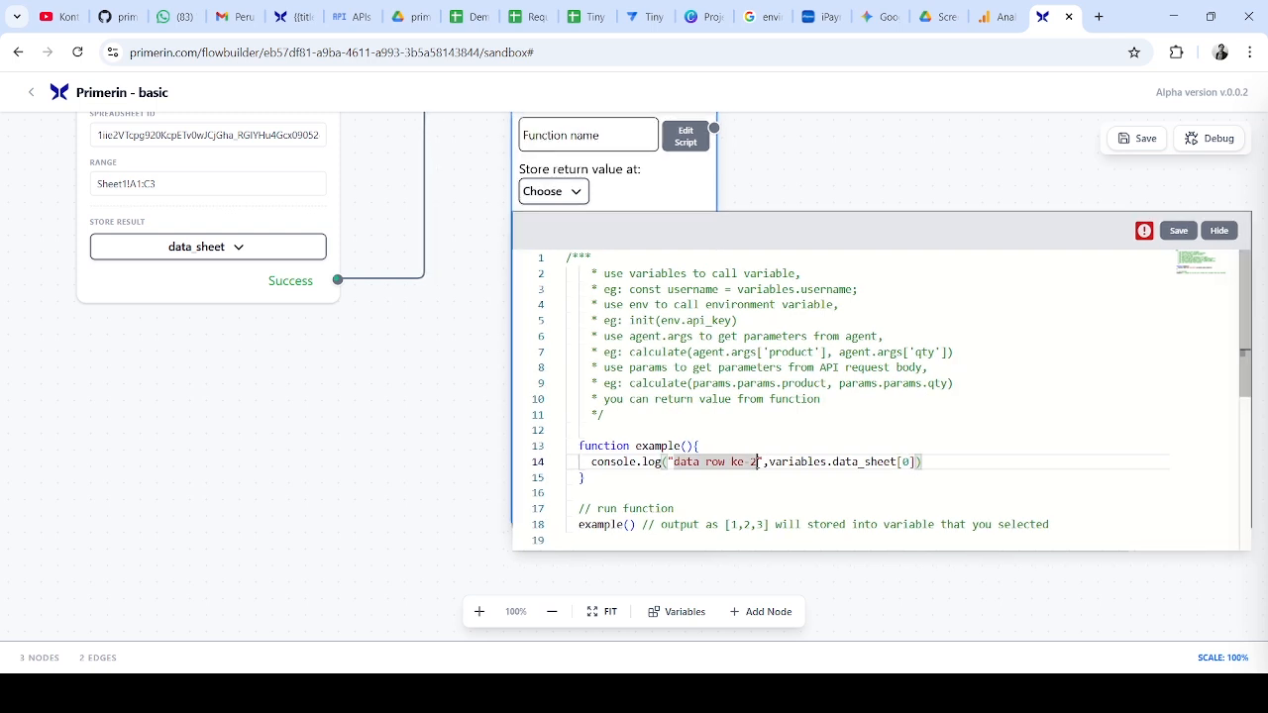
{"action": "left_click", "coordinate": [908, 462]}
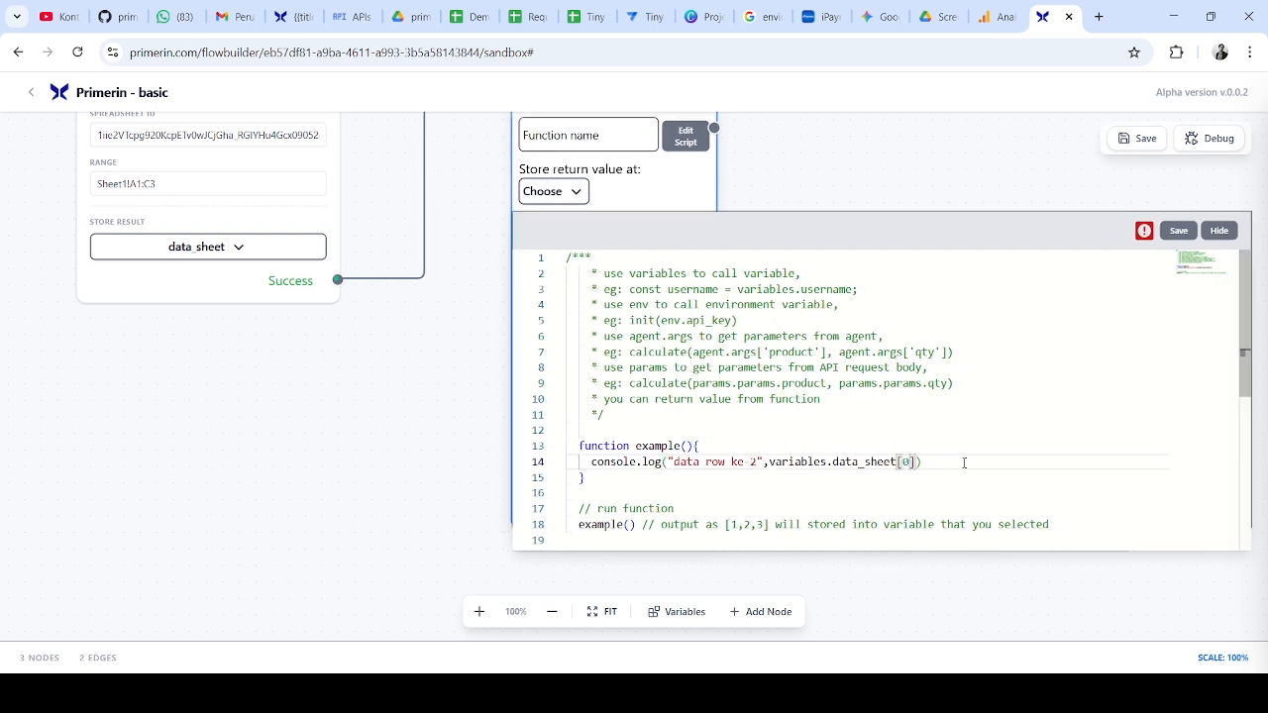
{"action": "key", "text": "BackSpace"}
{"action": "type", "text": "1"}
Switch to the Demo spreadsheet and check the Iphone row against the row index used in the script
{"action": "left_click", "coordinate": [465, 16]}
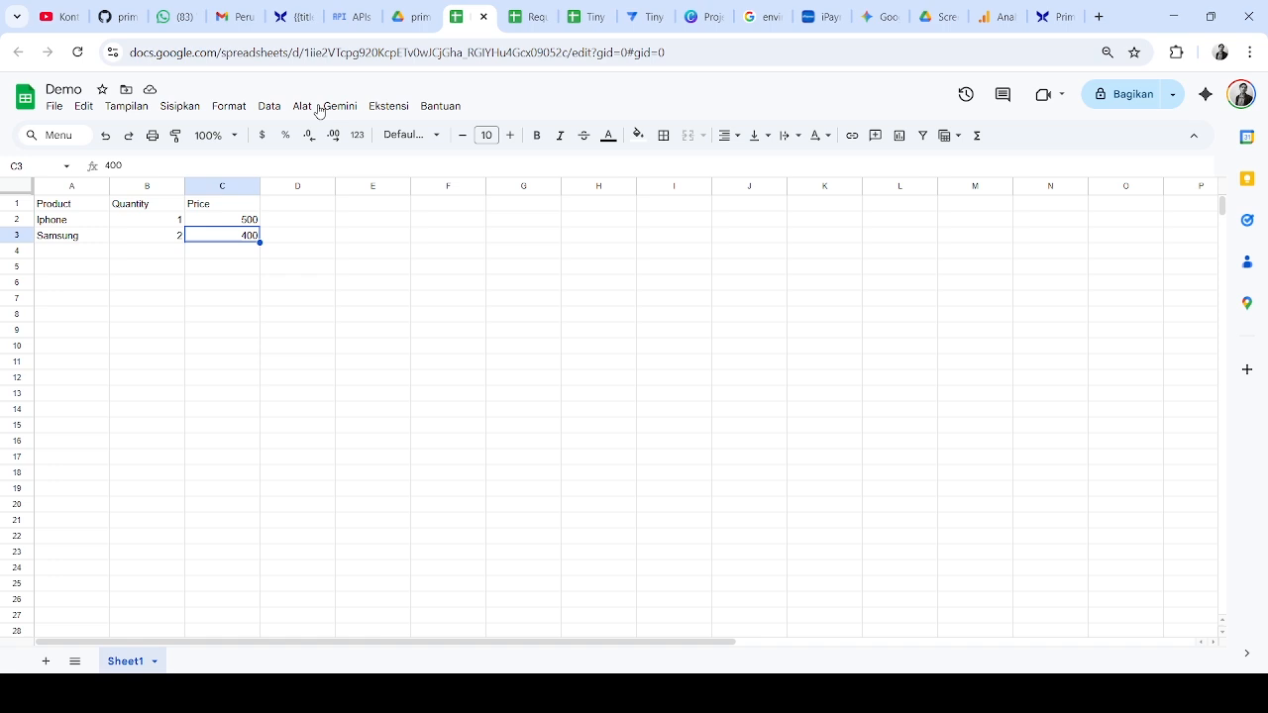
{"action": "left_click", "coordinate": [59, 224]}
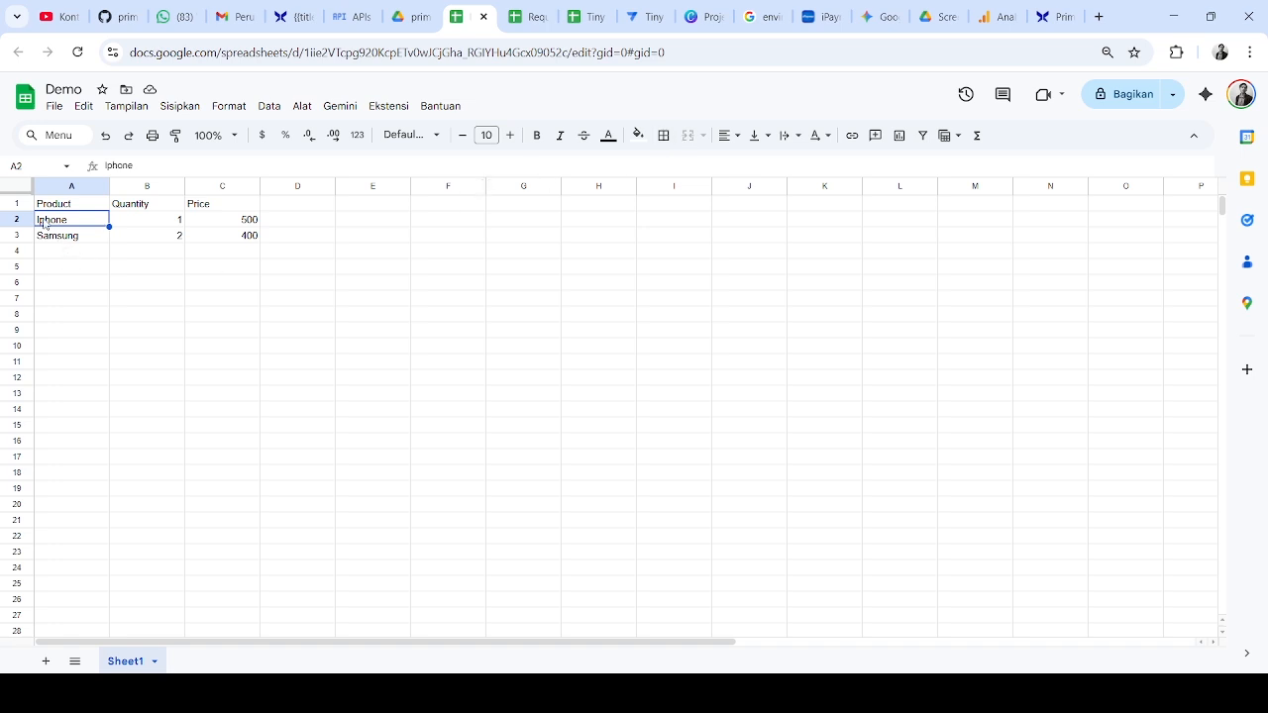
{"action": "key", "text": "shift+space"}
{"action": "key", "text": "shift+Down"}
{"action": "key", "text": "shift+Up"}
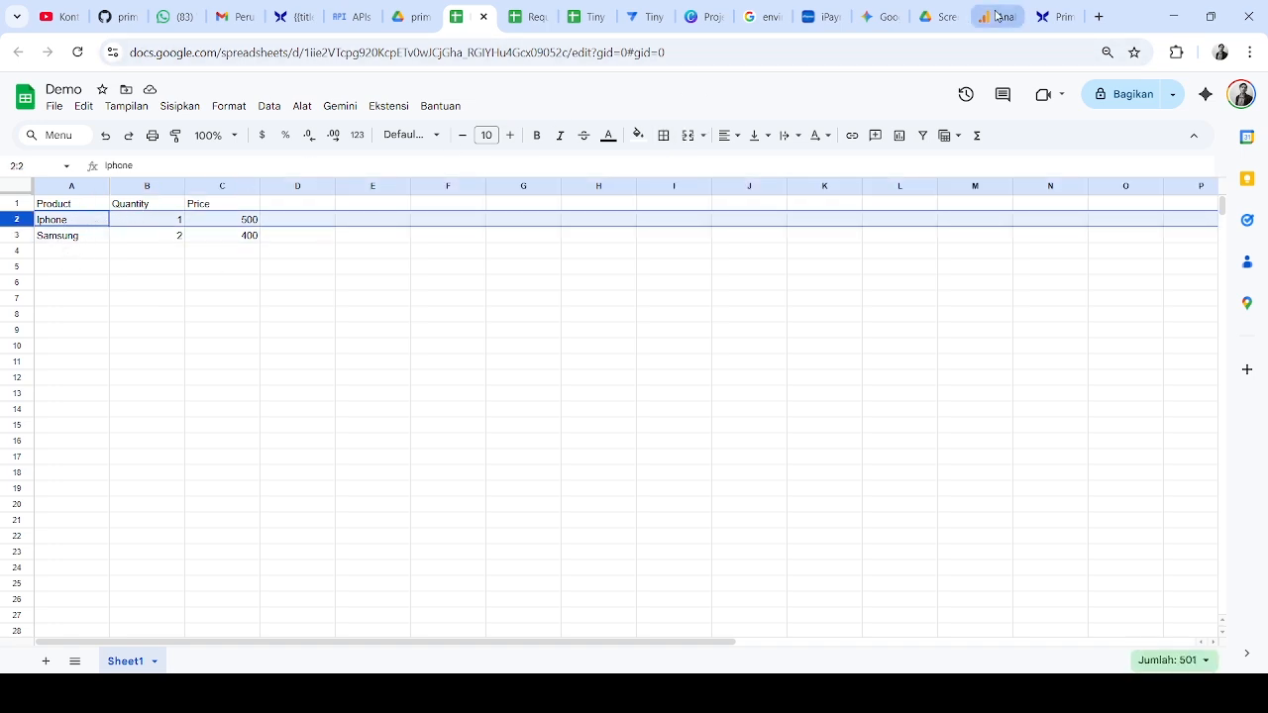
Return to the Primerin flow, extend the logged value to variables.data_sheet[1][0], and check that index against the Demo spreadsheet's Iphone cell
{"action": "left_click", "coordinate": [1052, 16]}
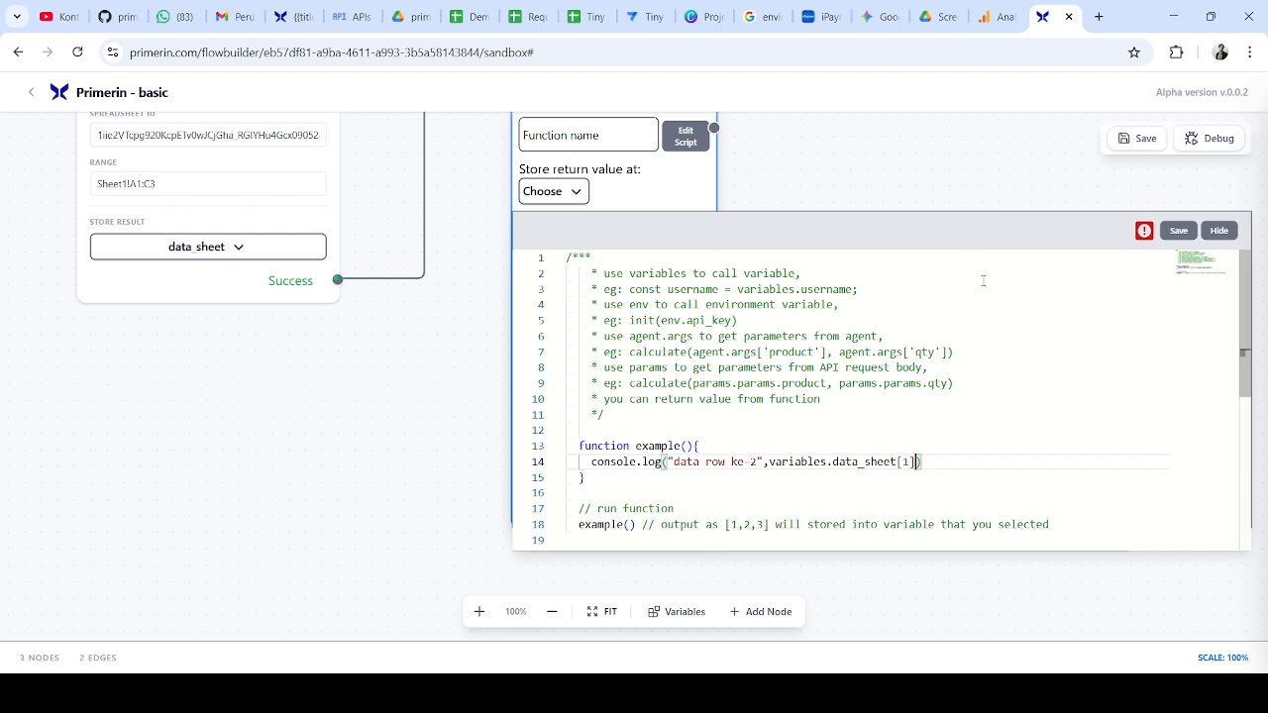
{"action": "type", "text": "[0]);"}
{"action": "left_click", "coordinate": [468, 16]}
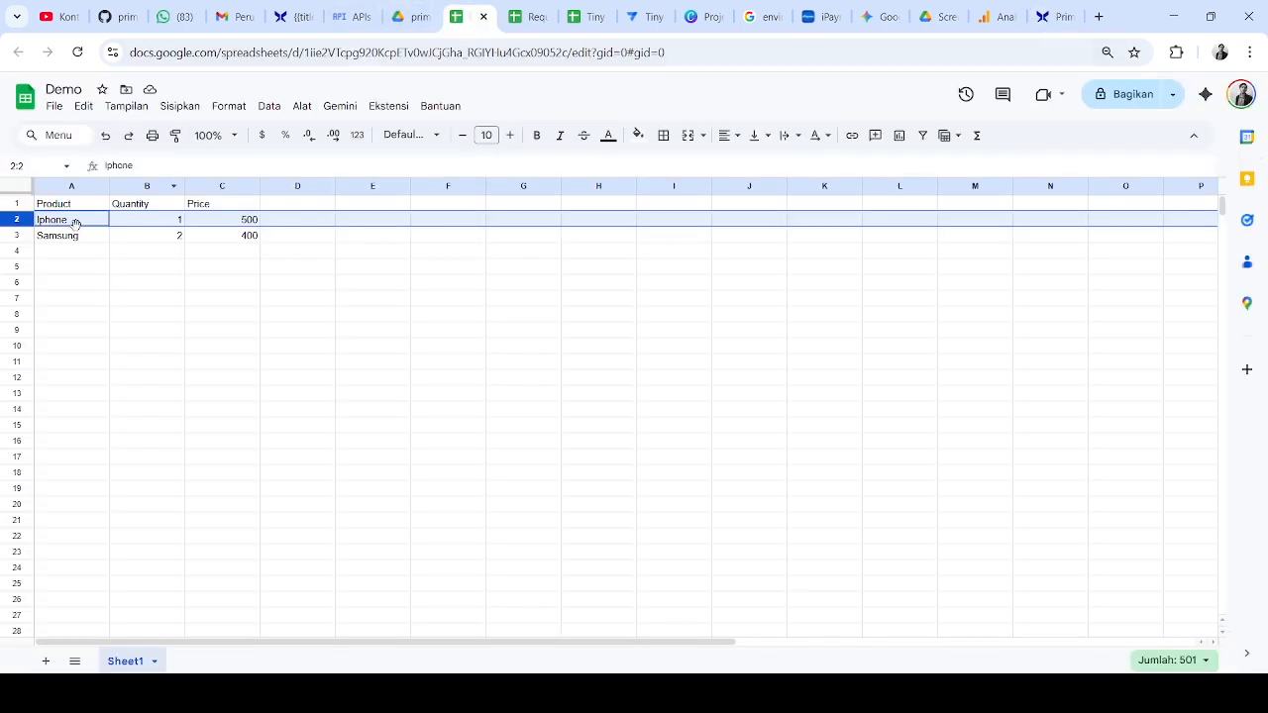
{"action": "left_click", "coordinate": [1055, 16]}
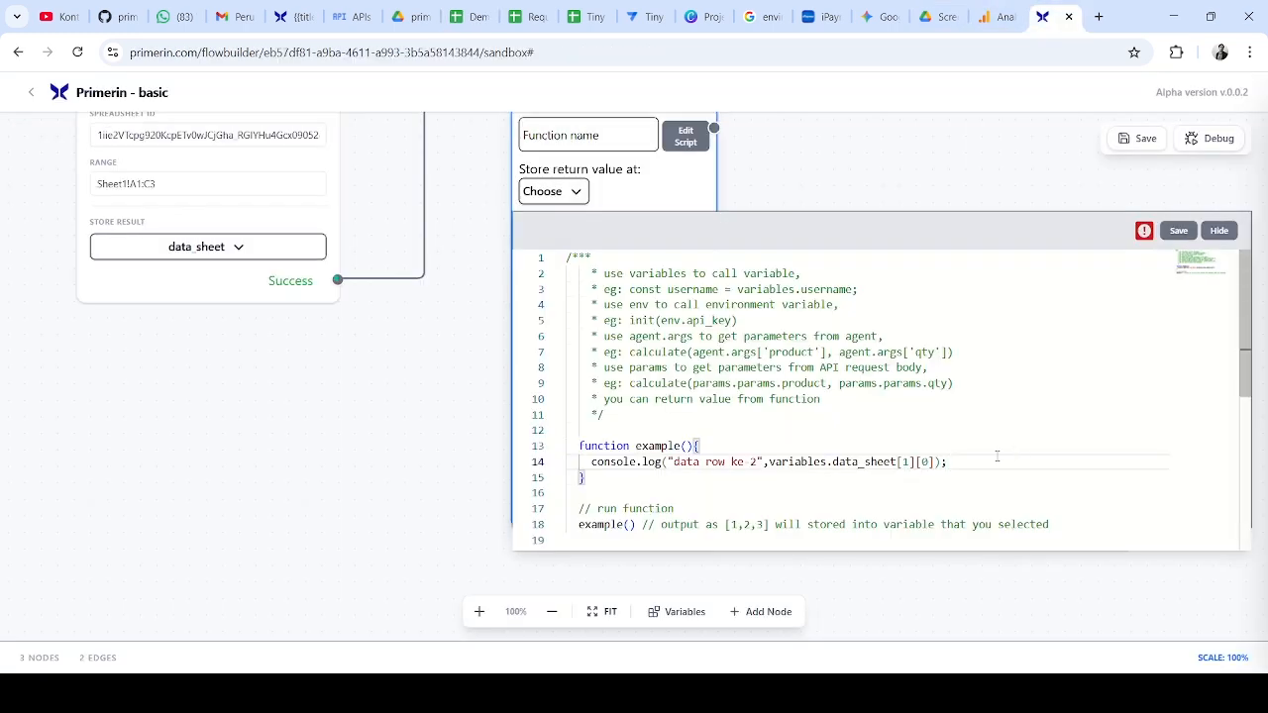
Add a second console.log line with the label "data sheet" and an empty JSON.stringify() call as its value
{"action": "key", "text": "Return"}
{"action": "type", "text": "conso"}
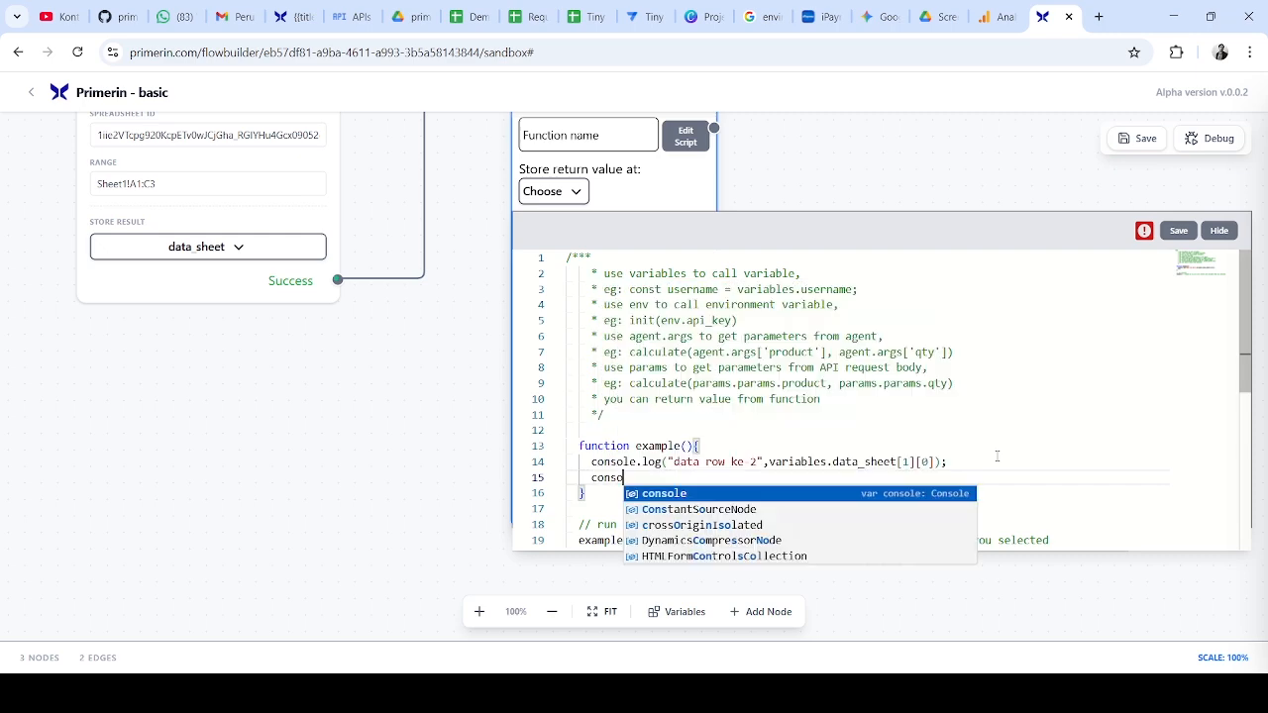
{"action": "type", "text": "le.log("}
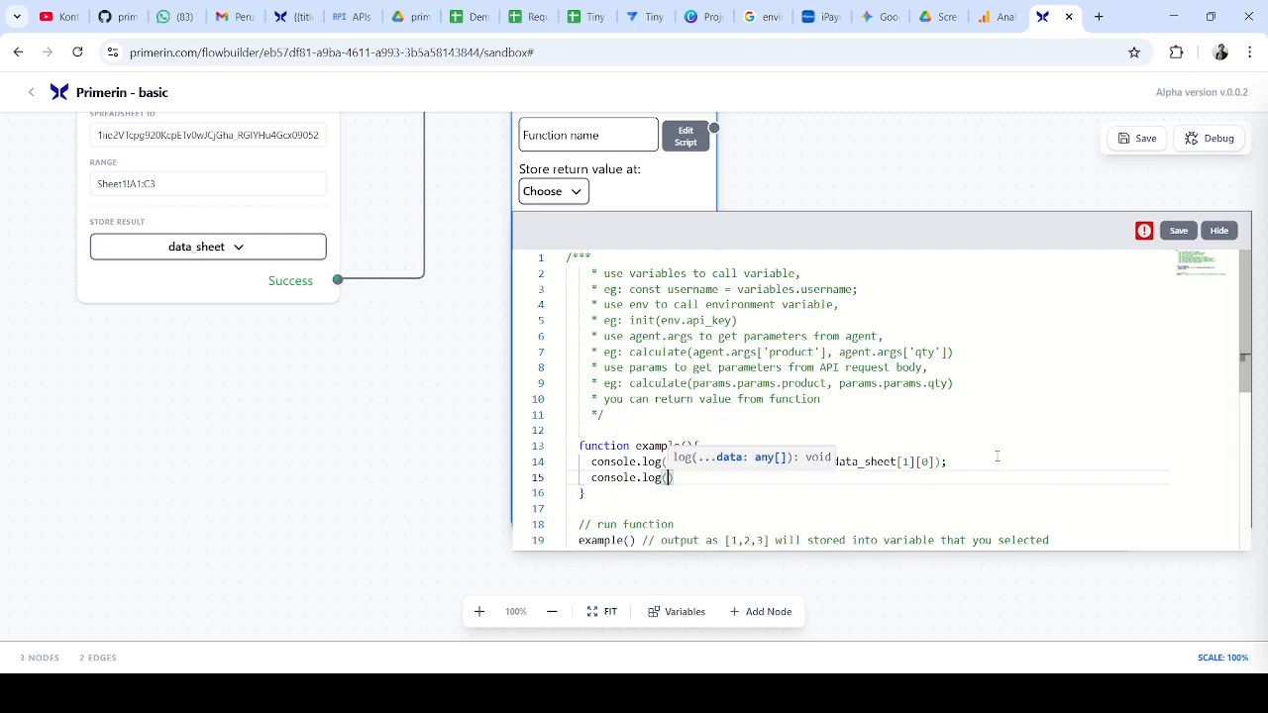
{"action": "type", "text": "\"data sheet"}
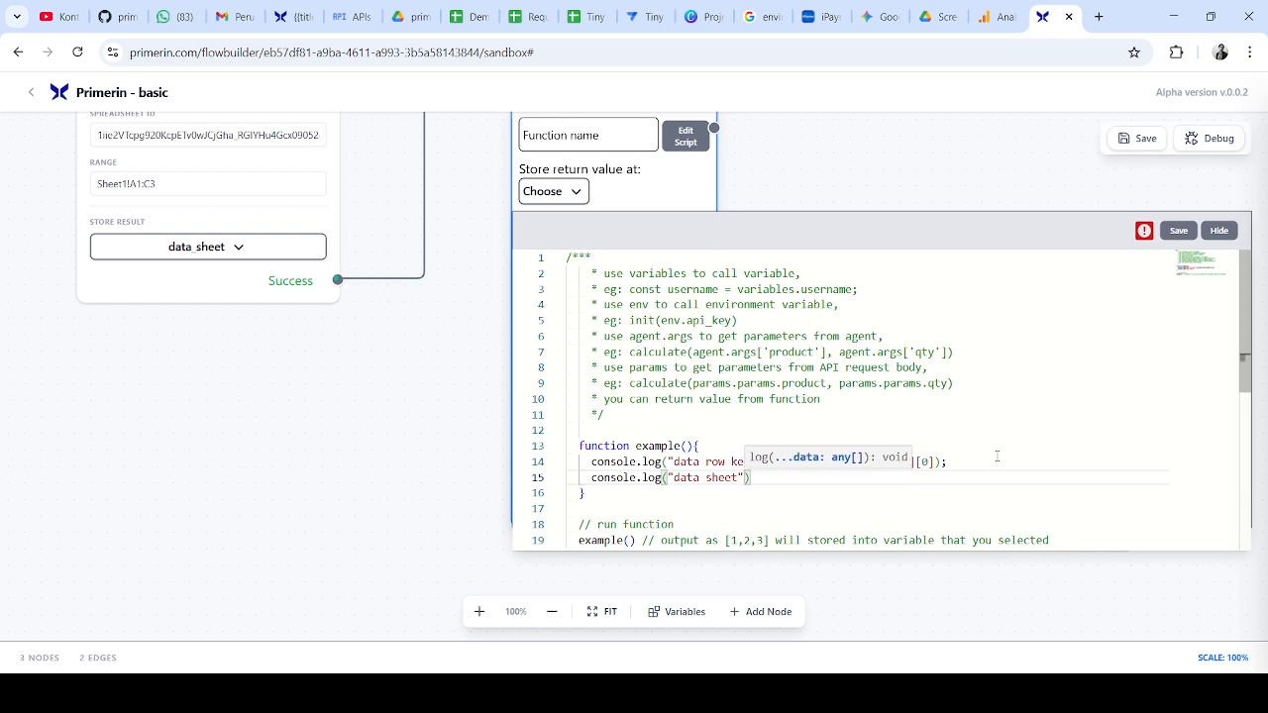
{"action": "type", "text": "\",JSON."}
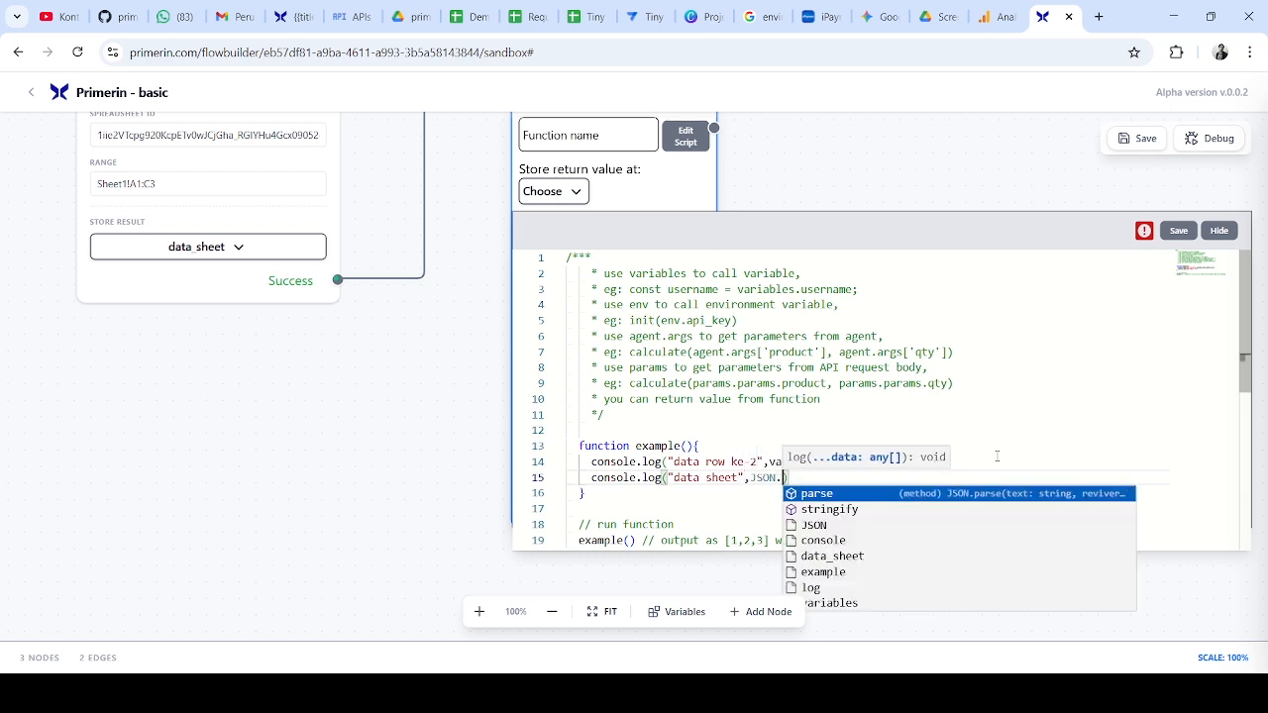
{"action": "key", "text": "Down"}
{"action": "key", "text": "Return"}
{"action": "type", "text": "("}
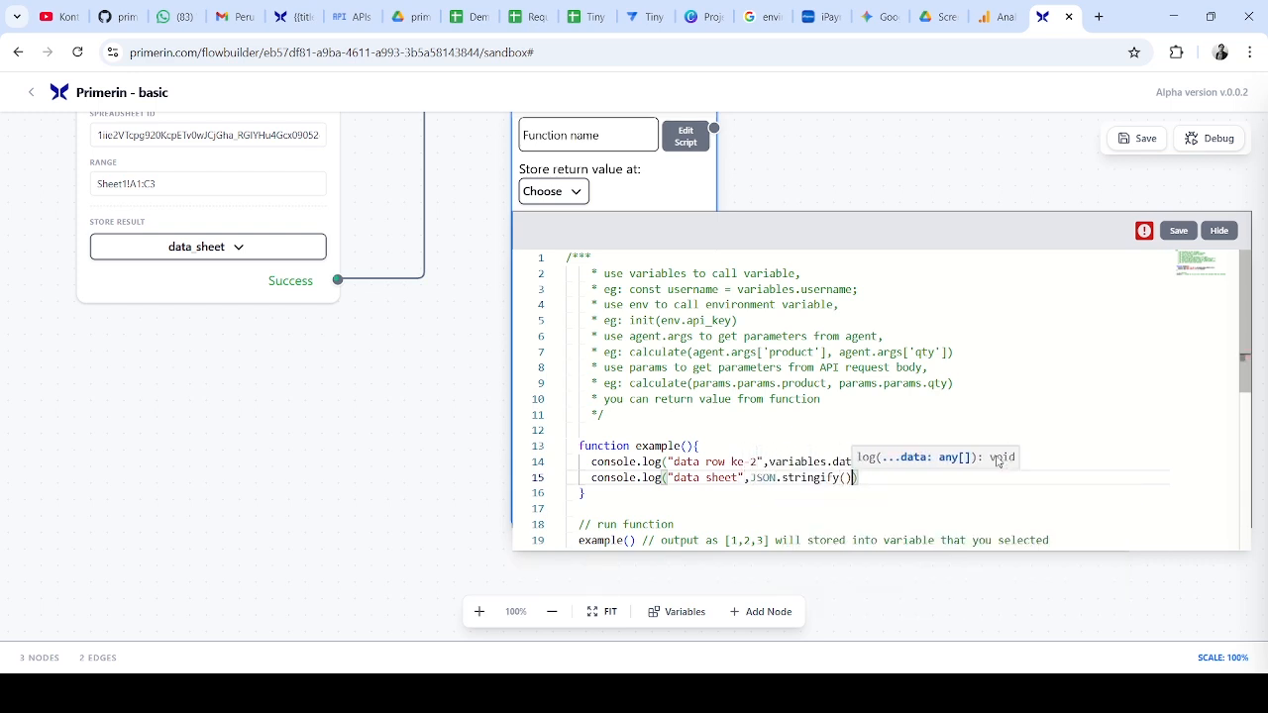
{"action": "key", "text": "Left"}
Copy variables.data_sheet from the first log line into the JSON.stringify call and end the statement with a semicolon
{"action": "left_click", "coordinate": [790, 463]}
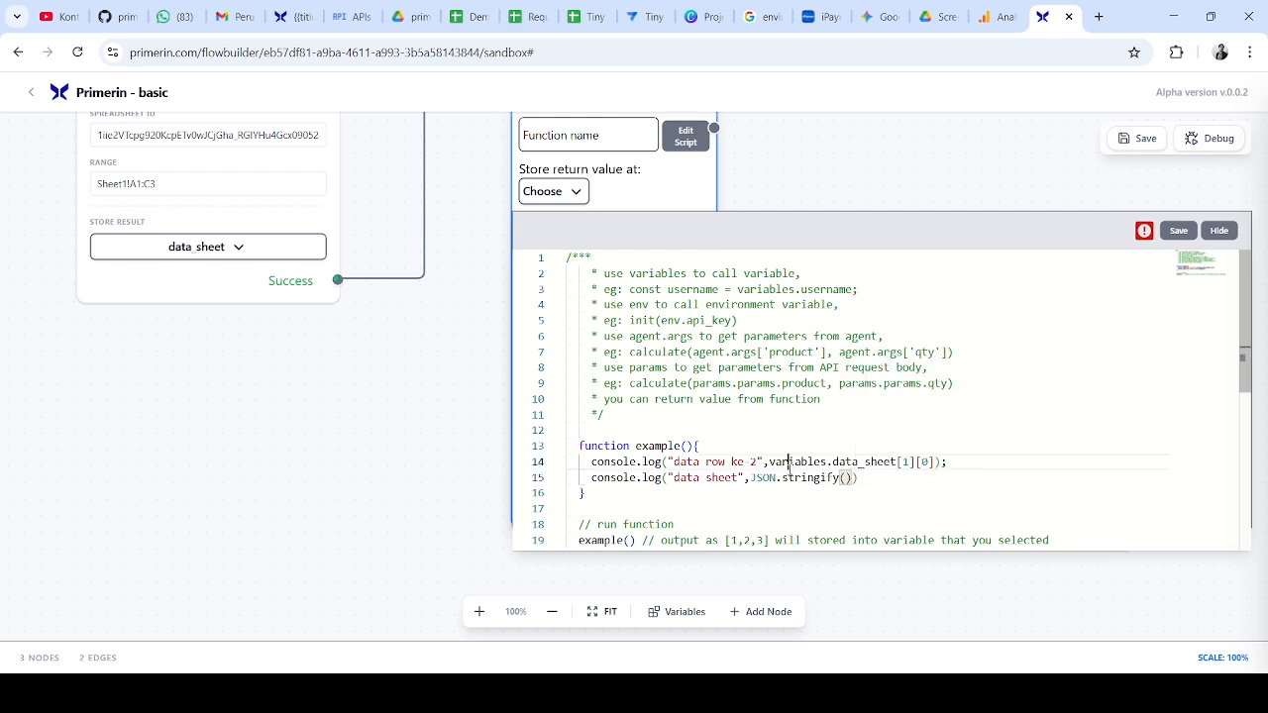
{"action": "double_click", "coordinate": [876, 462]}
{"action": "left_click", "coordinate": [768, 463]}
{"action": "left_click", "coordinate": [897, 461], "text": "shift"}
{"action": "key", "text": "ctrl+c"}
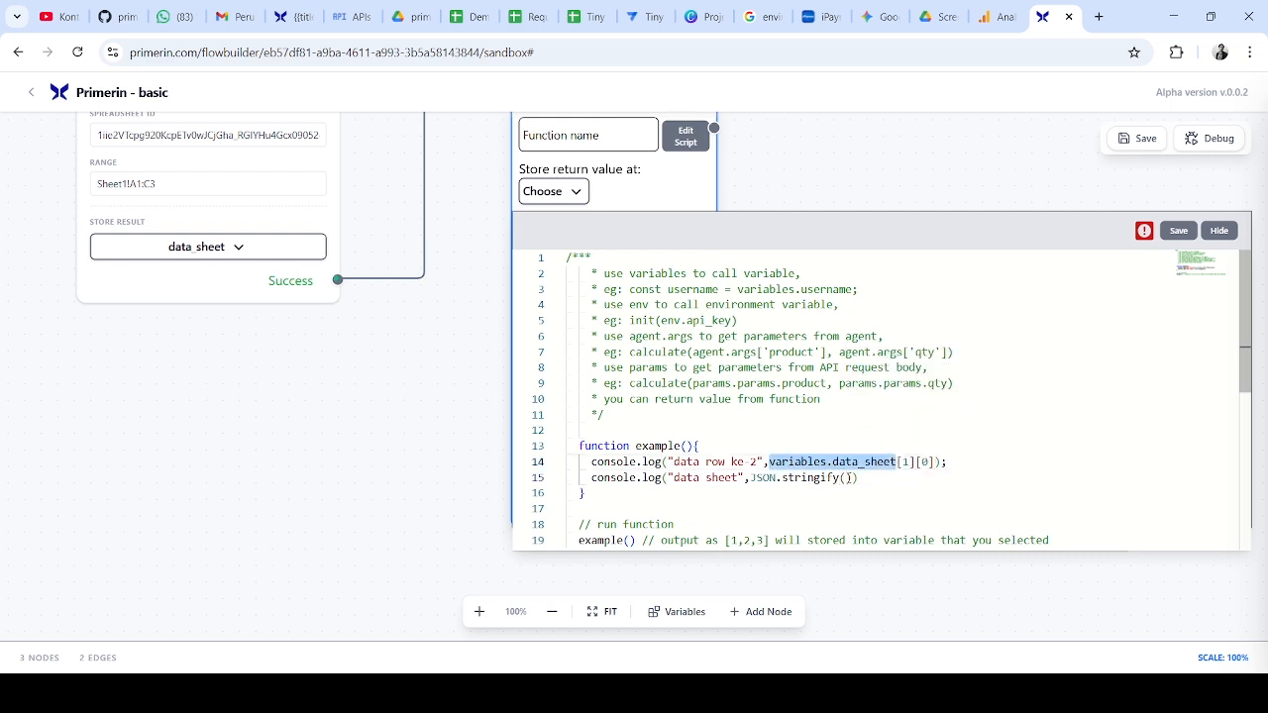
{"action": "left_click", "coordinate": [848, 477]}
{"action": "key", "text": "ctrl+v"}
{"action": "type", "text": ")"}
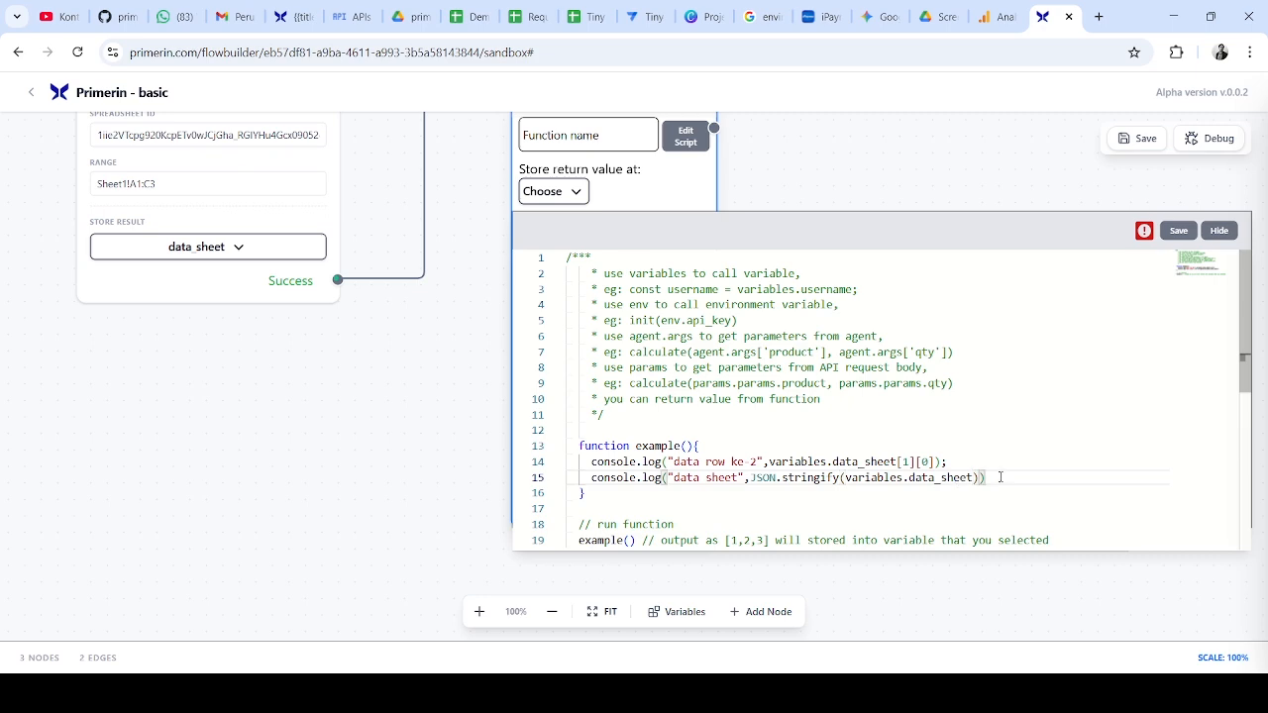
{"action": "type", "text": ";"}
{"action": "left_click", "coordinate": [1008, 497]}
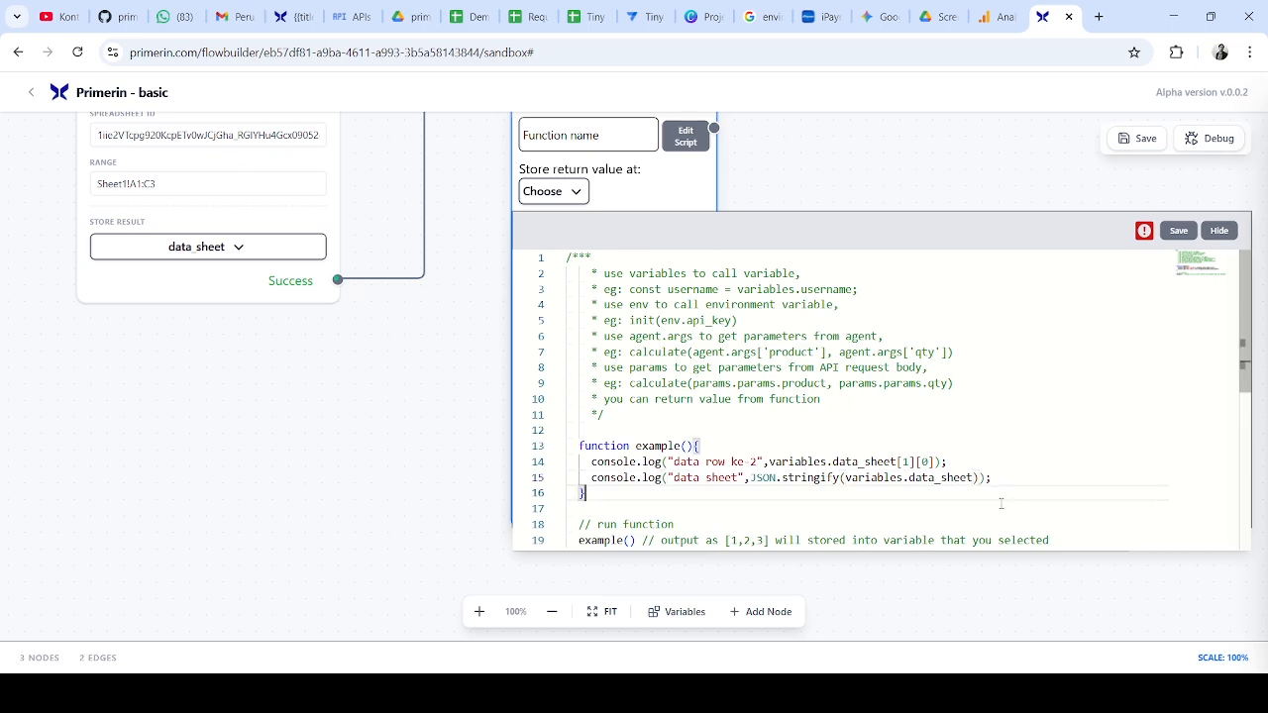
Hide the cloud function's script editor and save the flow
{"action": "left_click_drag", "start_coordinate": [860, 479], "coordinate": [861, 507]}
{"action": "left_click", "coordinate": [878, 489]}
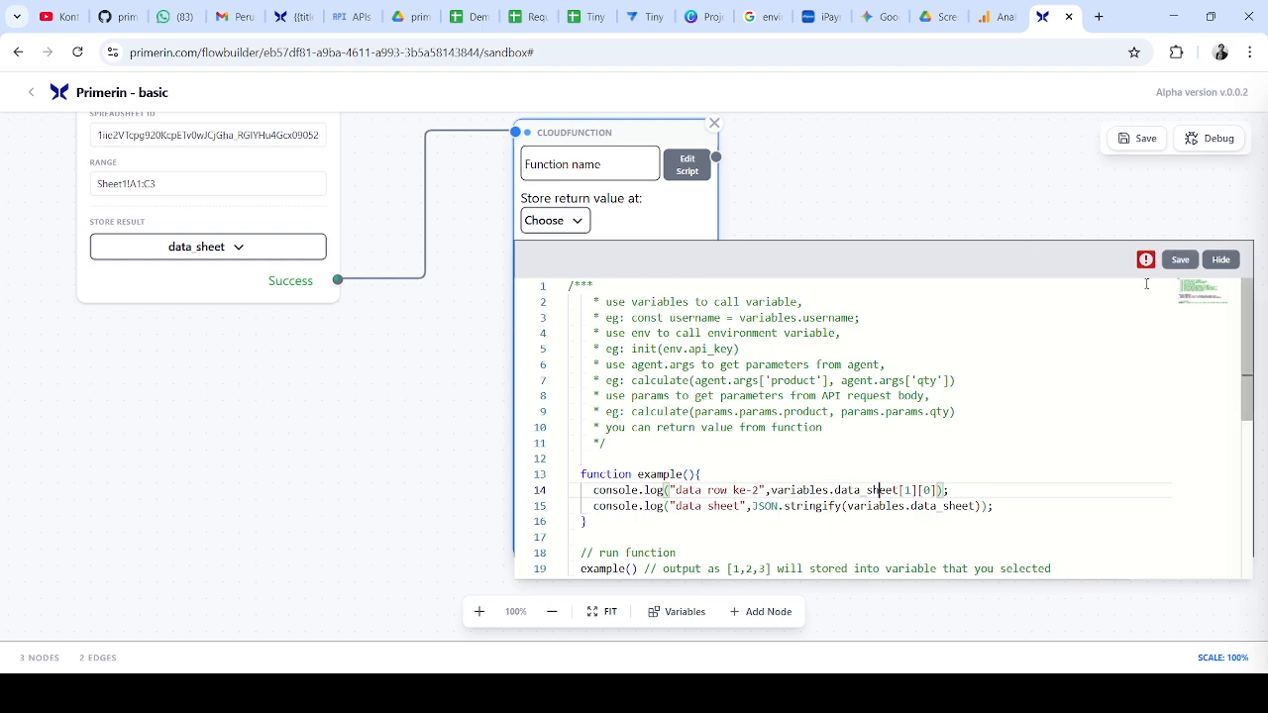
{"action": "left_click", "coordinate": [1221, 259]}
{"action": "left_click_drag", "start_coordinate": [951, 252], "coordinate": [1159, 376]}
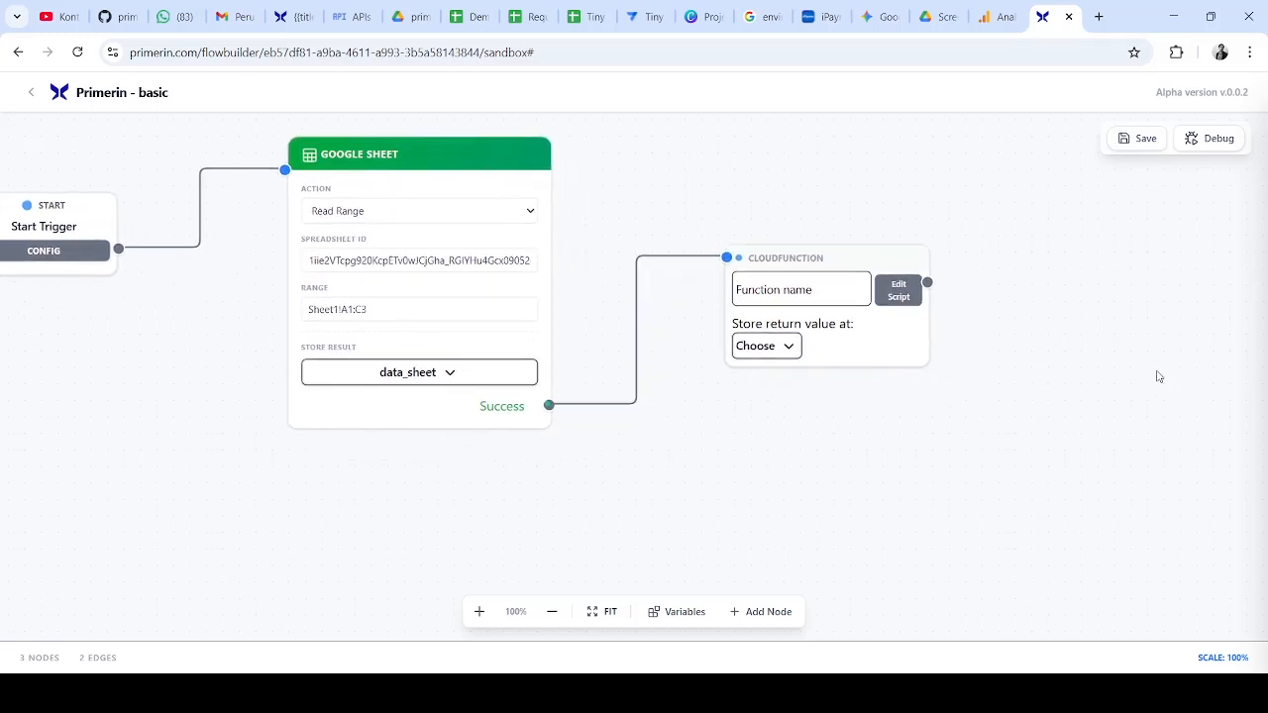
{"action": "left_click", "coordinate": [1139, 139]}
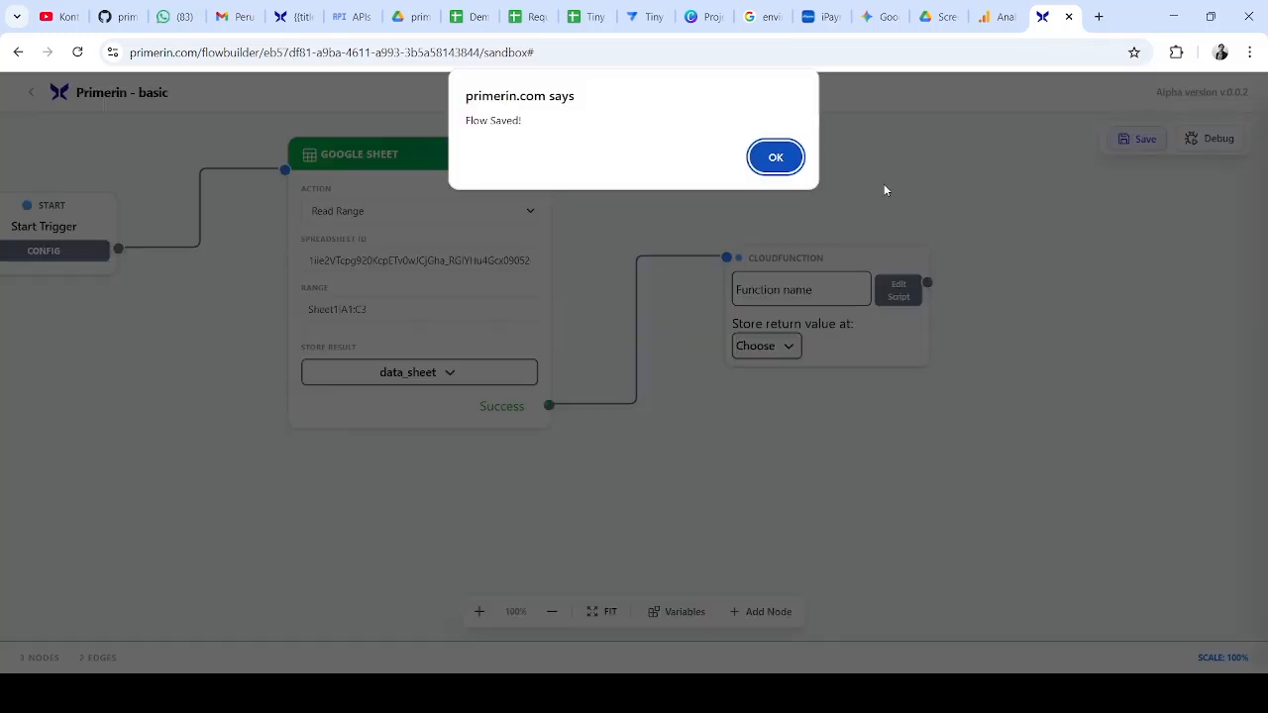
Dismiss the save message and run the flow in debug mode
{"action": "left_click", "coordinate": [776, 157]}
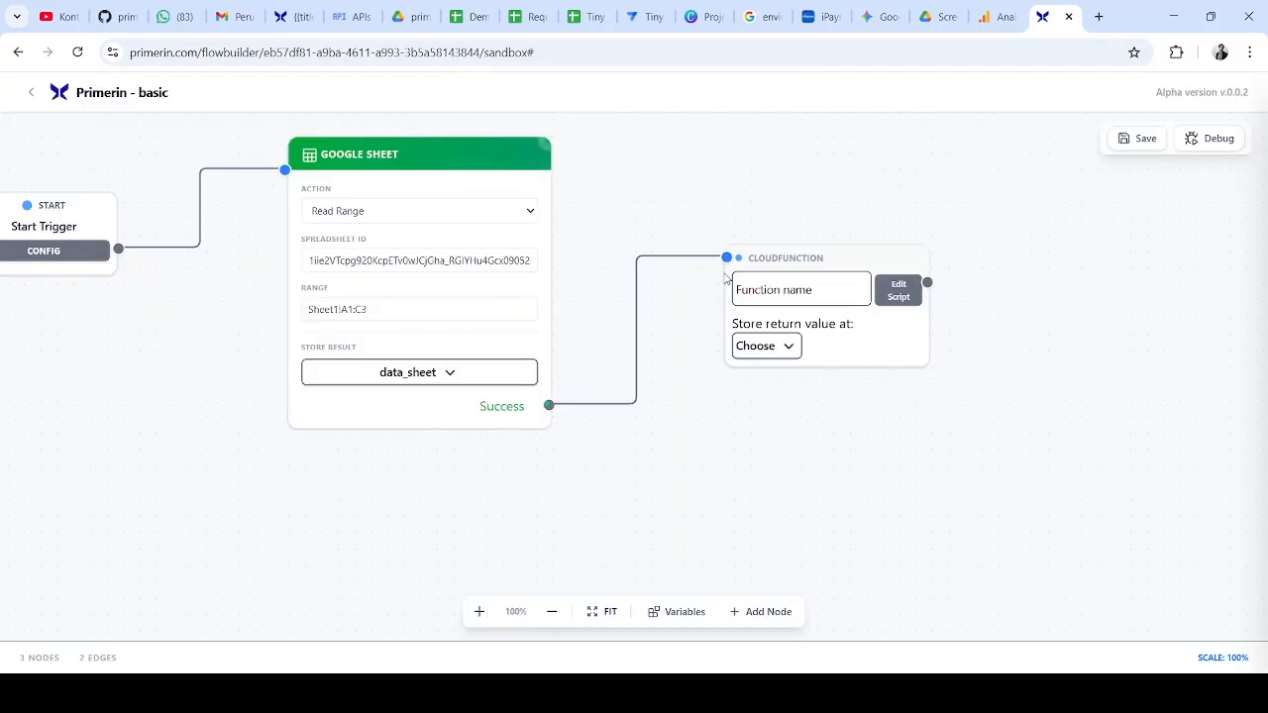
{"action": "mouse_move", "coordinate": [971, 212]}
{"action": "left_mouse_down"}
{"action": "mouse_move", "coordinate": [869, 201]}
{"action": "mouse_move", "coordinate": [966, 204]}
{"action": "left_mouse_up"}
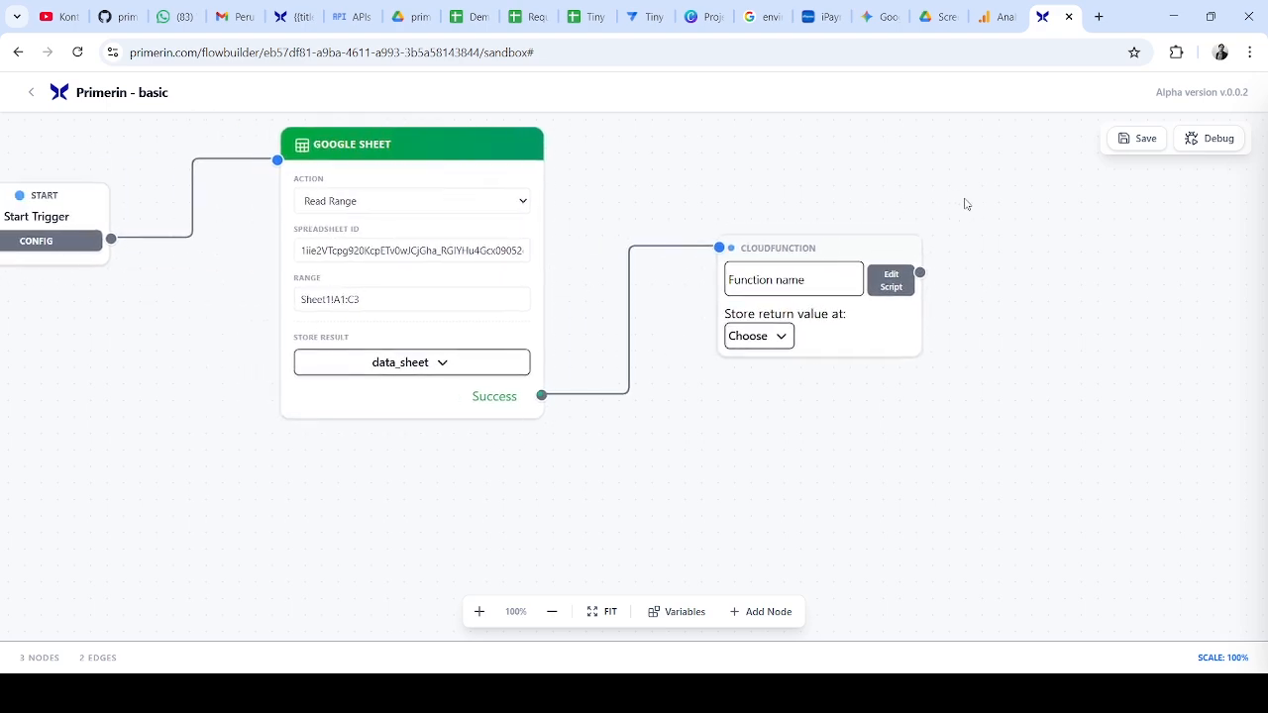
{"action": "left_click", "coordinate": [1215, 143]}
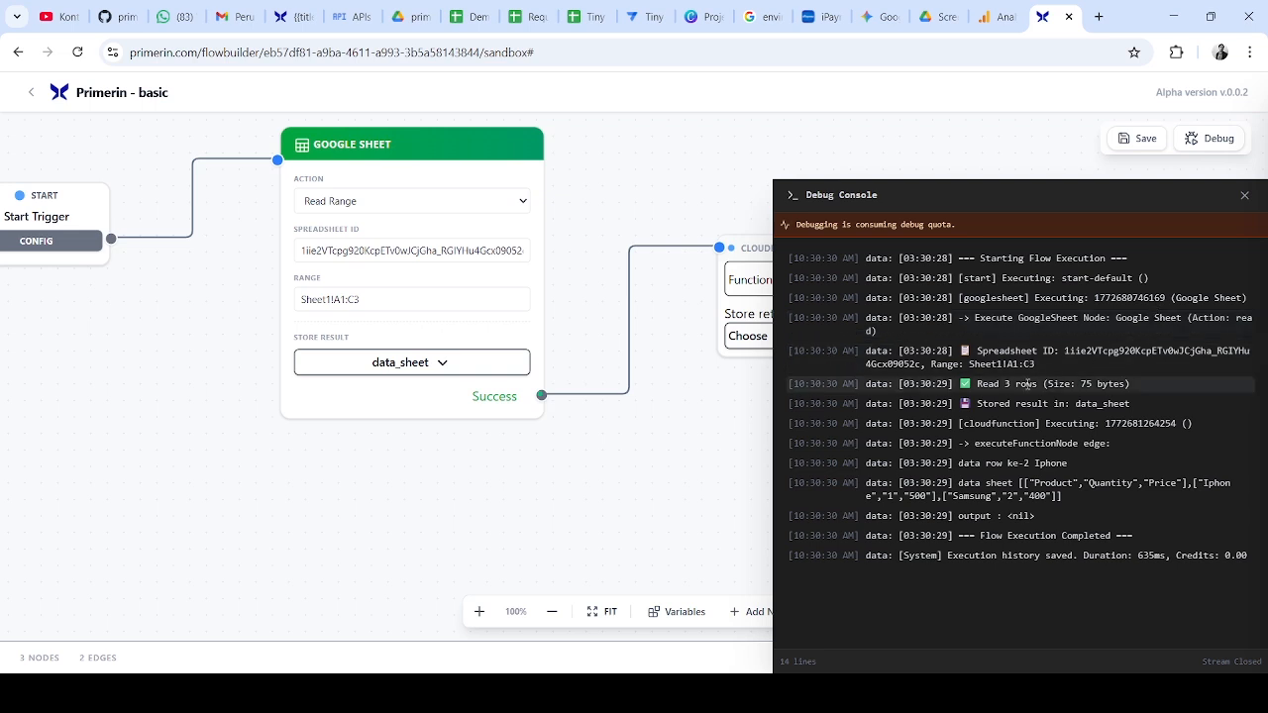
Examine the debug log's read, stored-result, cloudfunction and "data row ke-2" lines, and compare the logged product with the Demo spreadsheet
{"action": "left_click_drag", "start_coordinate": [975, 384], "coordinate": [1137, 385]}
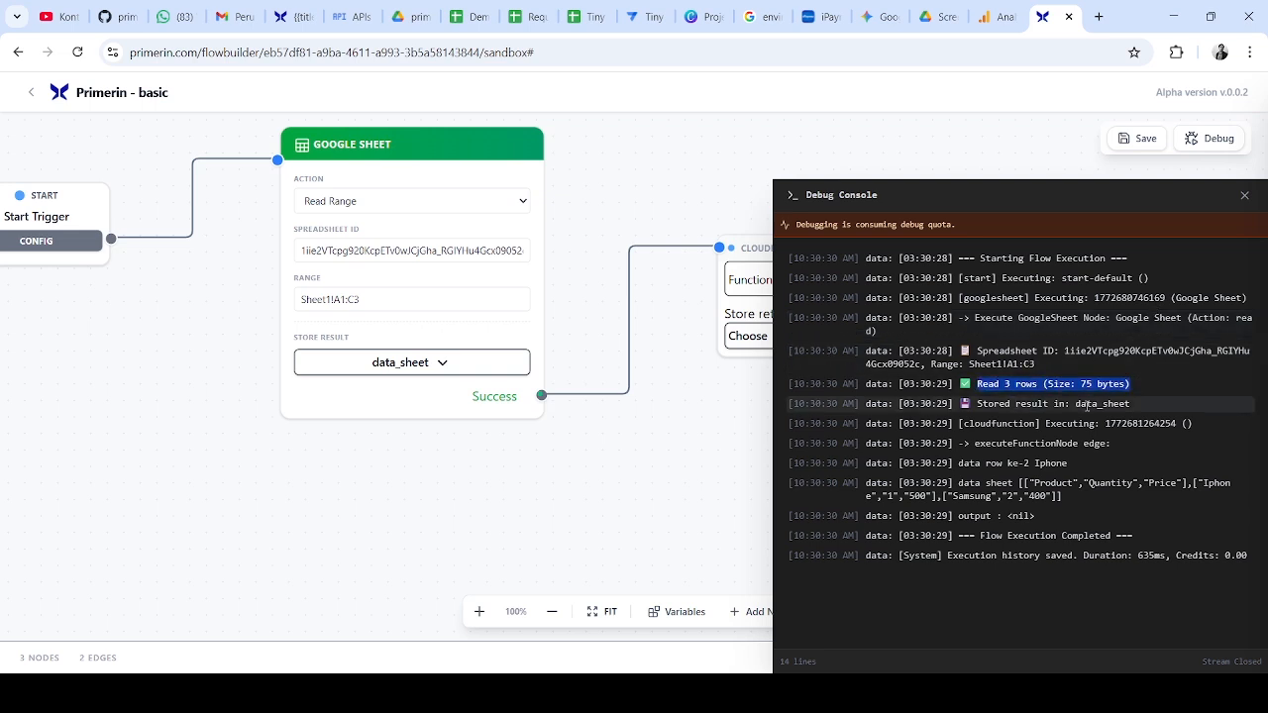
{"action": "left_click_drag", "start_coordinate": [1097, 399], "coordinate": [1134, 403]}
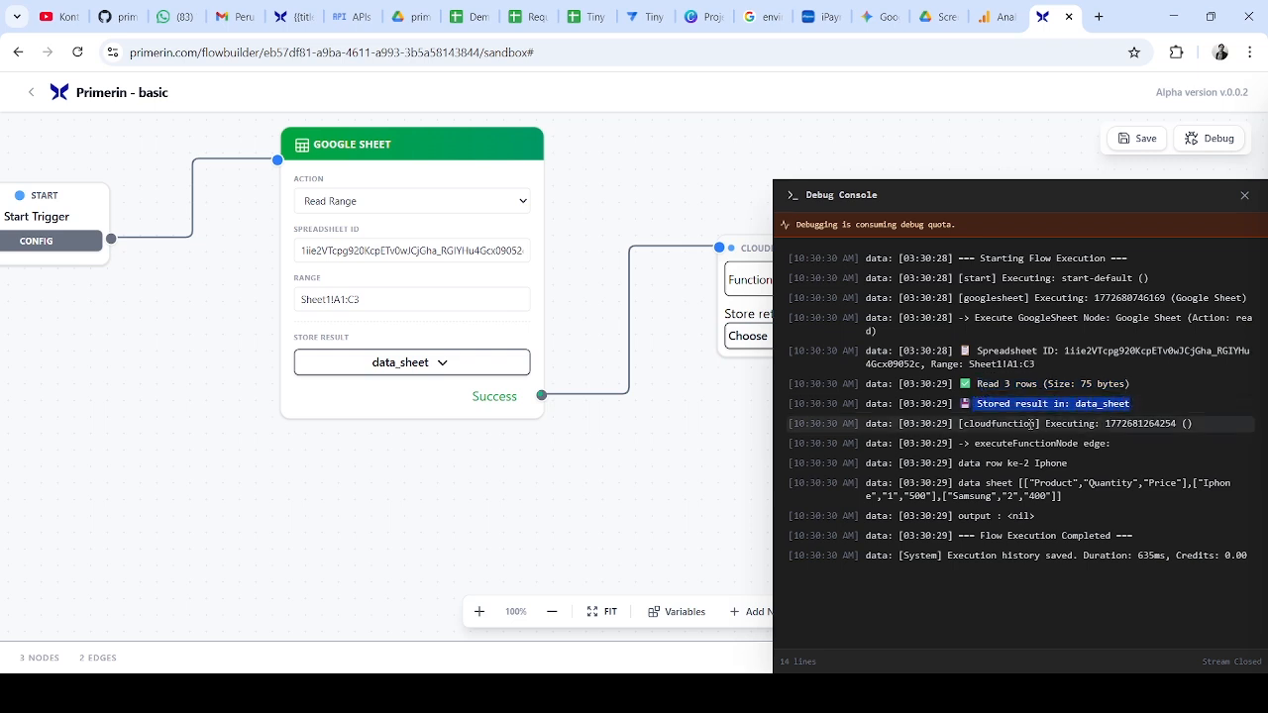
{"action": "double_click", "coordinate": [974, 424]}
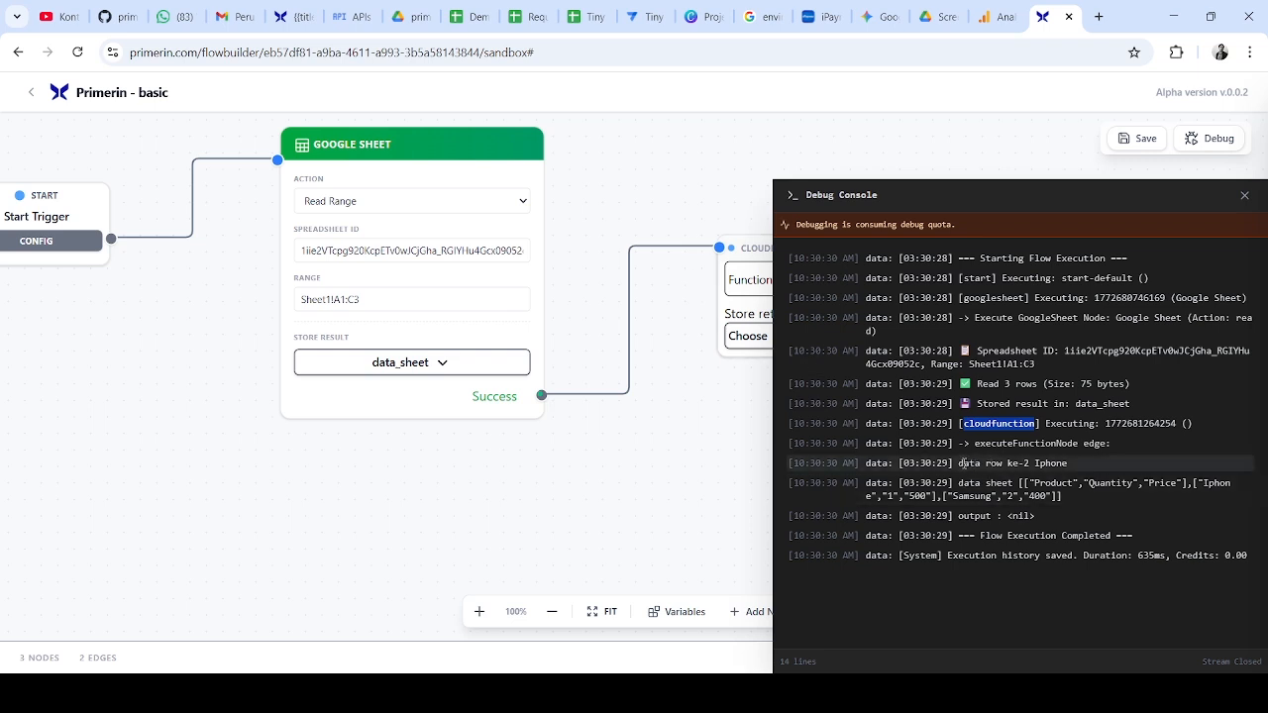
{"action": "left_click_drag", "start_coordinate": [963, 463], "coordinate": [1030, 462]}
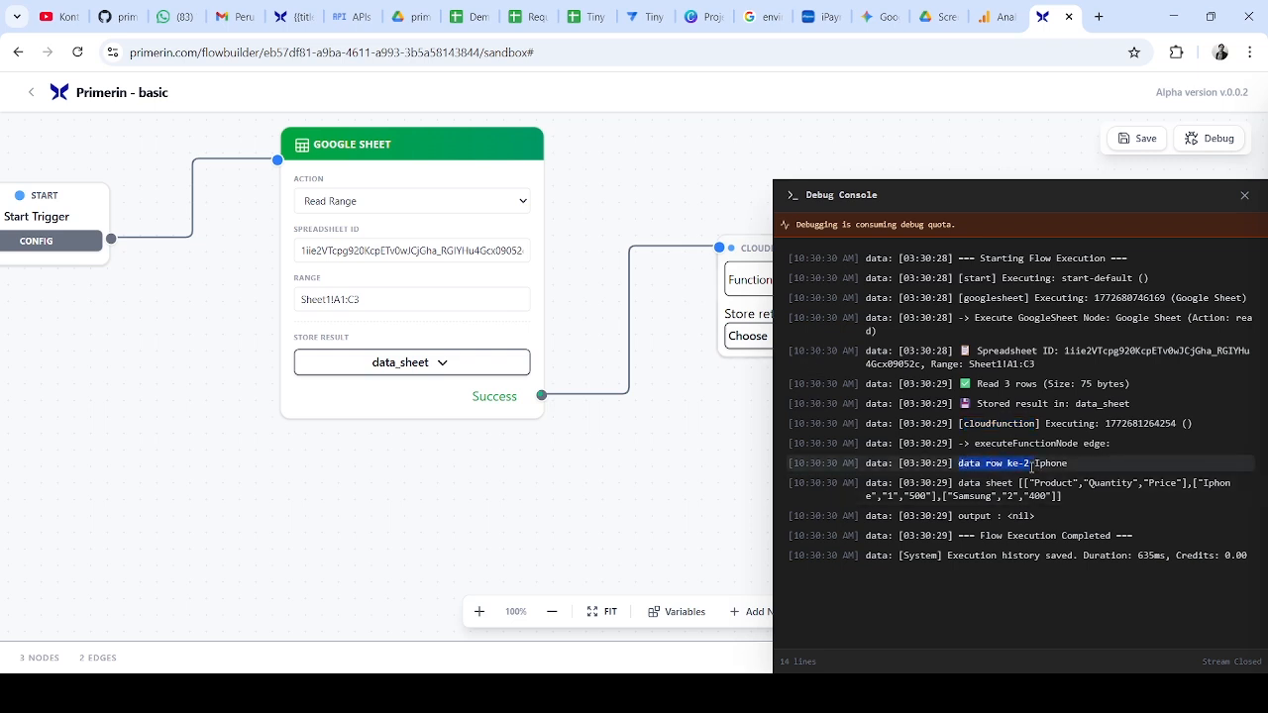
{"action": "double_click", "coordinate": [1050, 463]}
{"action": "left_click", "coordinate": [465, 16]}
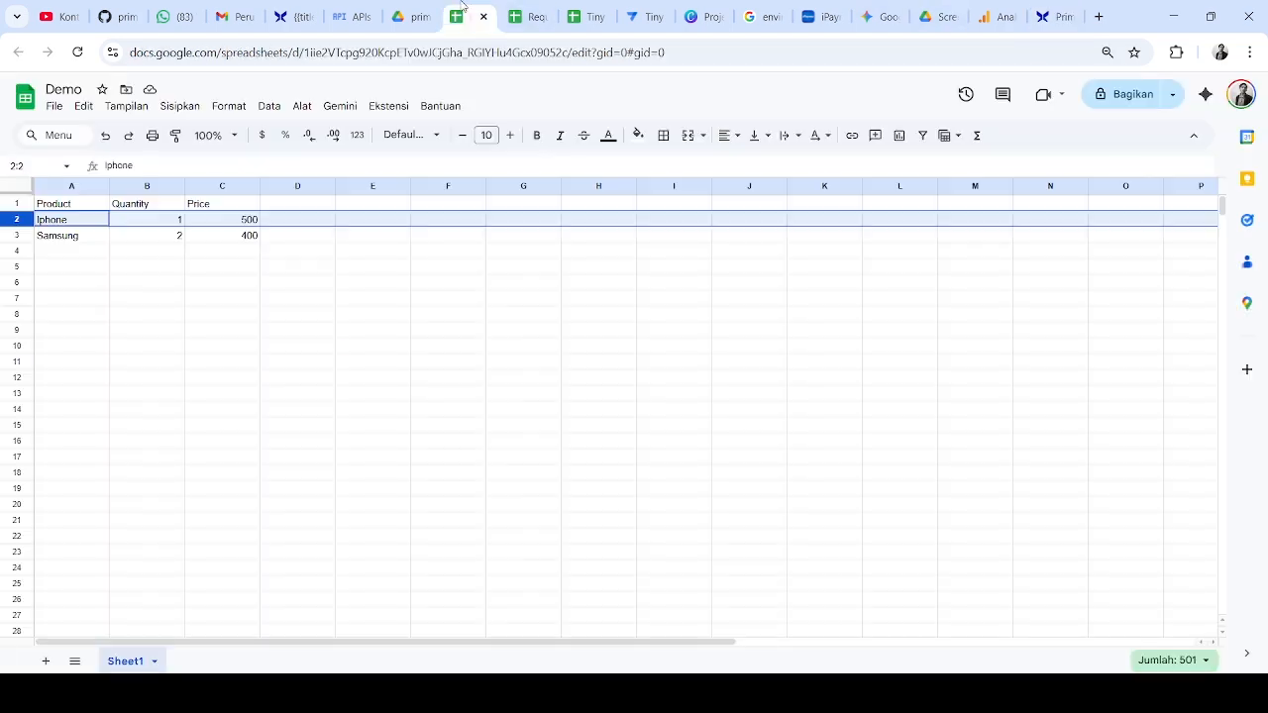
{"action": "left_click", "coordinate": [1055, 16]}
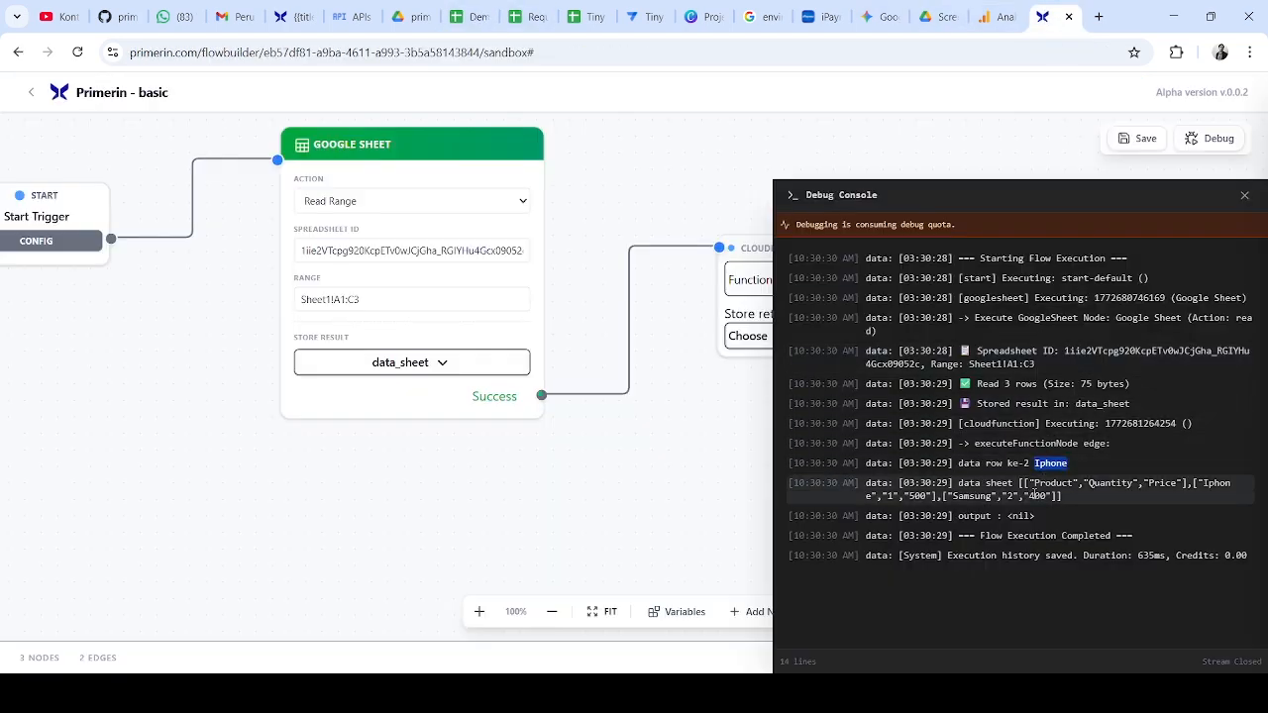
Examine the header and product rows of the logged "data sheet" array, and close the debug console
{"action": "left_click_drag", "start_coordinate": [1019, 483], "coordinate": [1062, 494]}
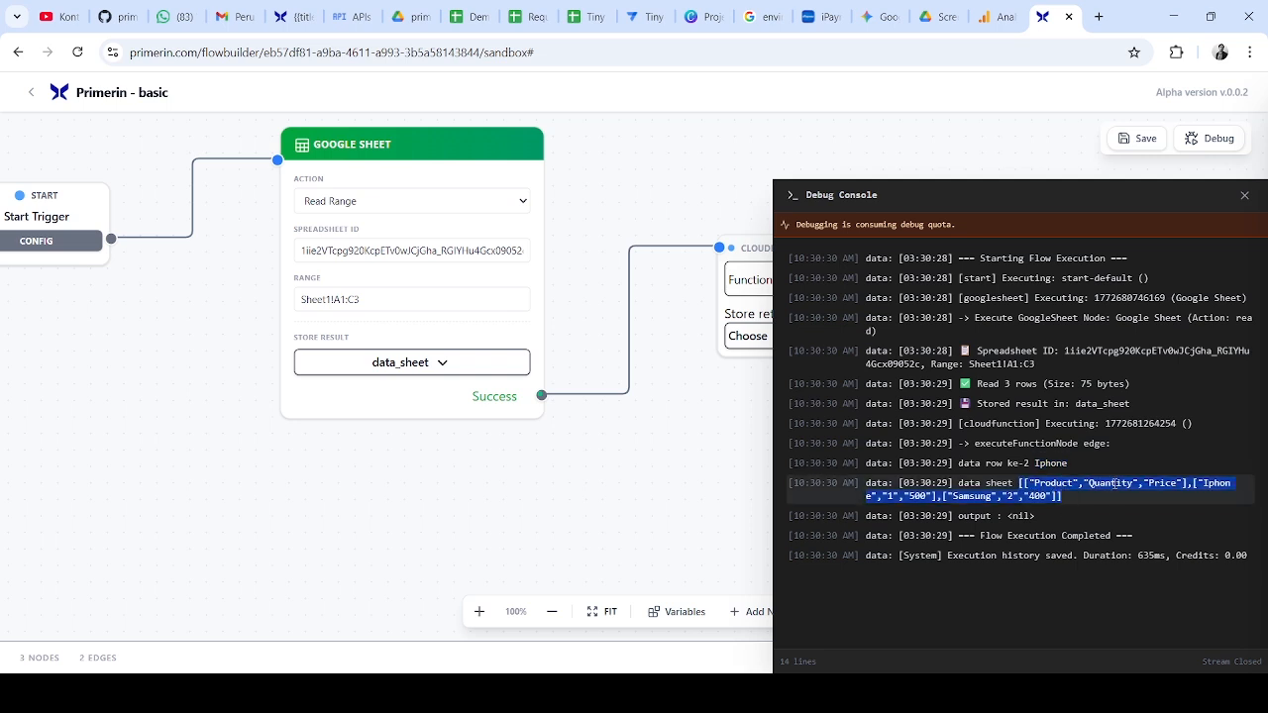
{"action": "left_click_drag", "start_coordinate": [1189, 483], "coordinate": [1024, 484]}
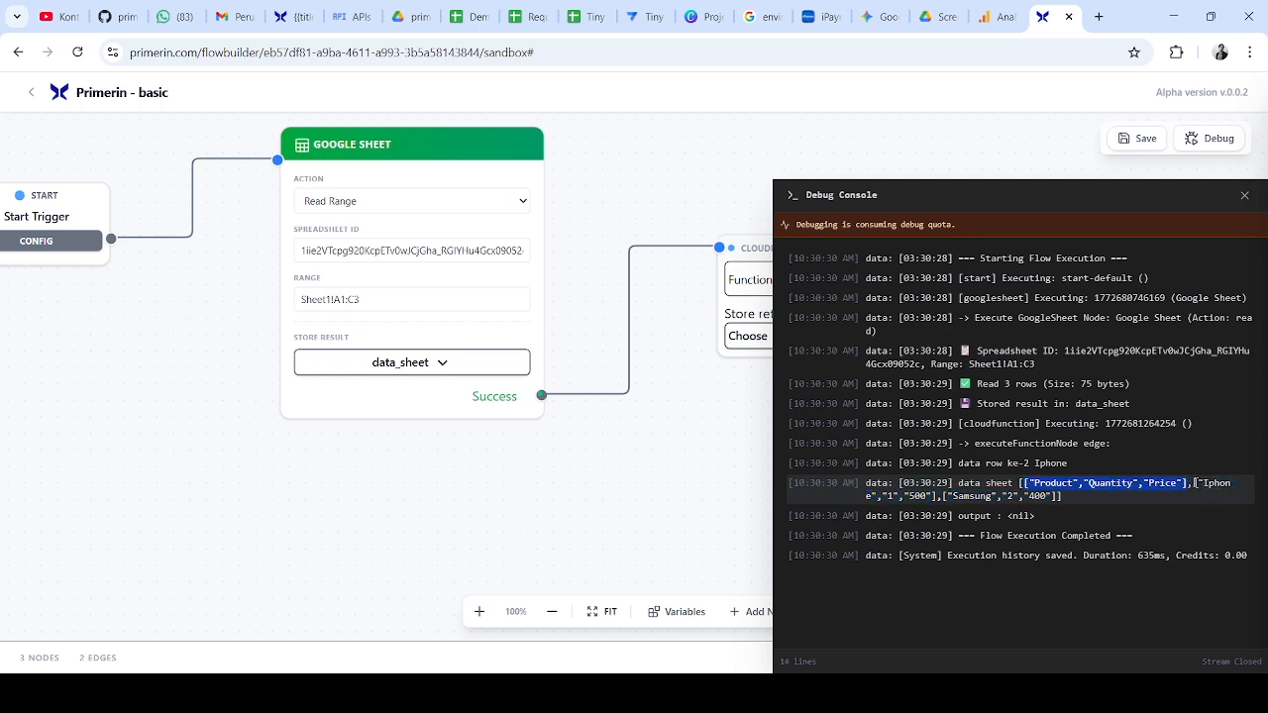
{"action": "left_click_drag", "start_coordinate": [1194, 483], "coordinate": [1064, 509]}
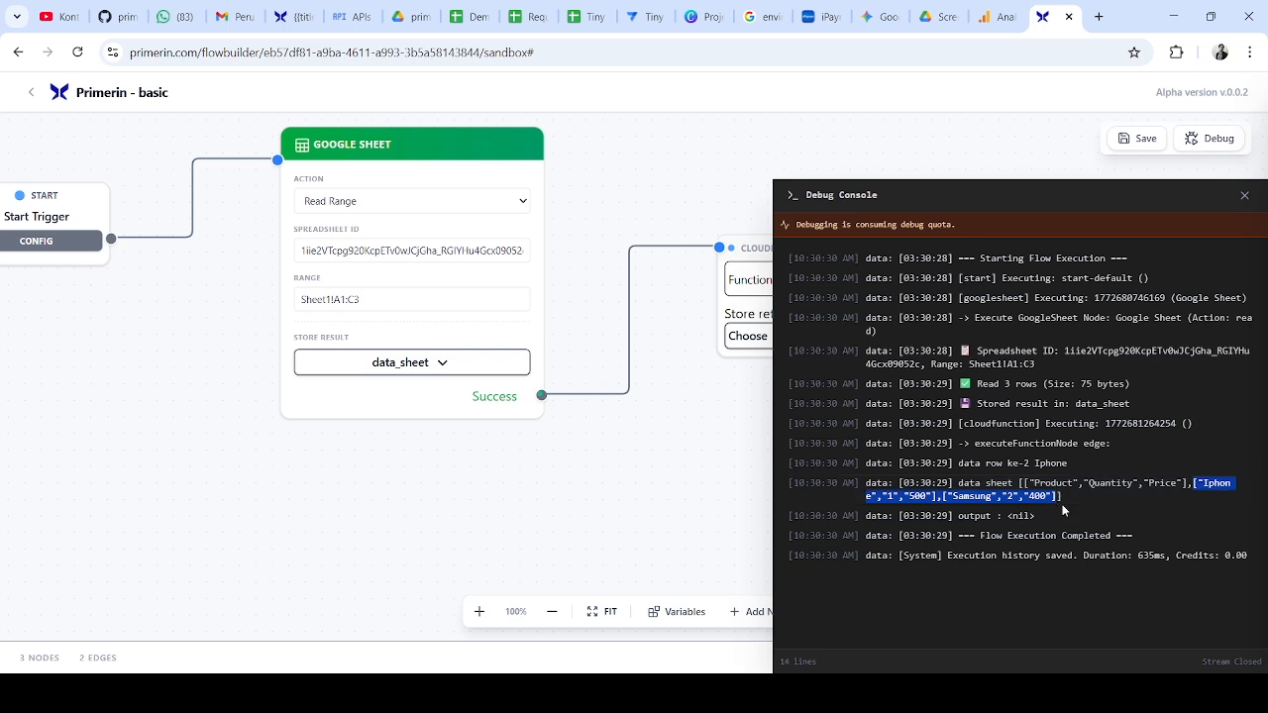
{"action": "left_click", "coordinate": [1247, 196]}
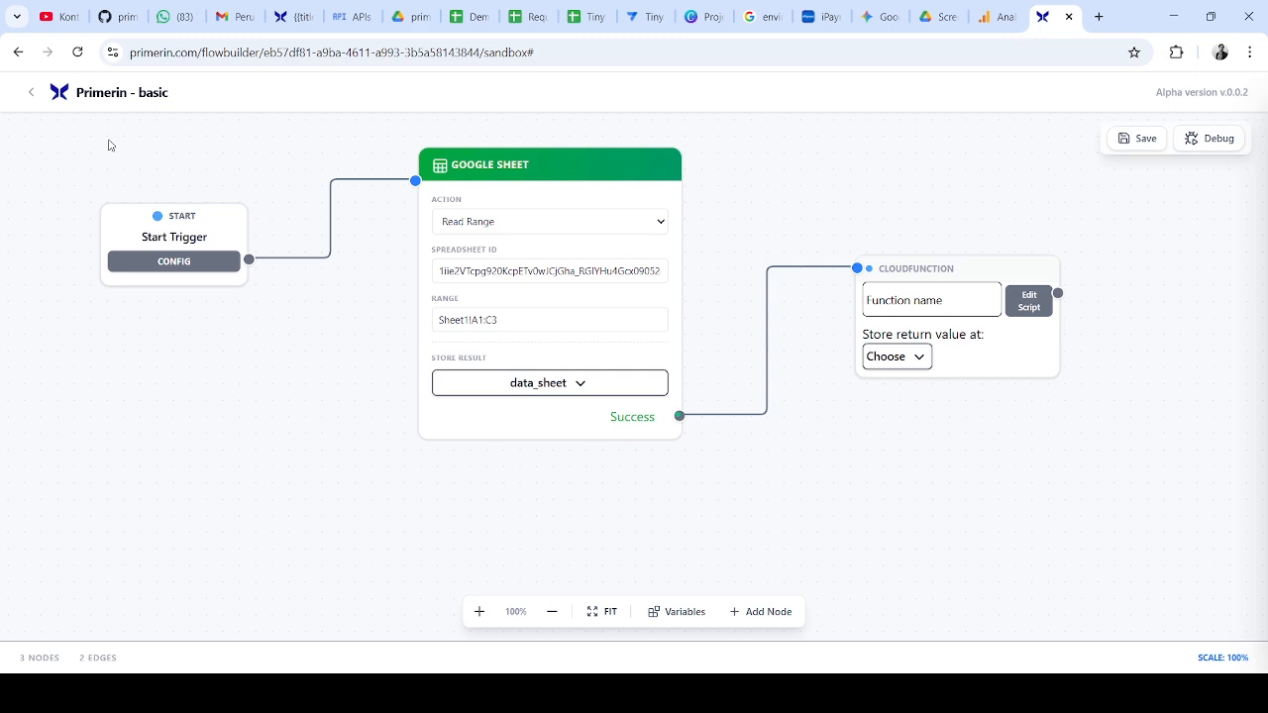
Look through the Start Trigger's schedule types from Interval to Monthly, and cancel the configuration without saving
{"action": "left_click", "coordinate": [176, 266]}
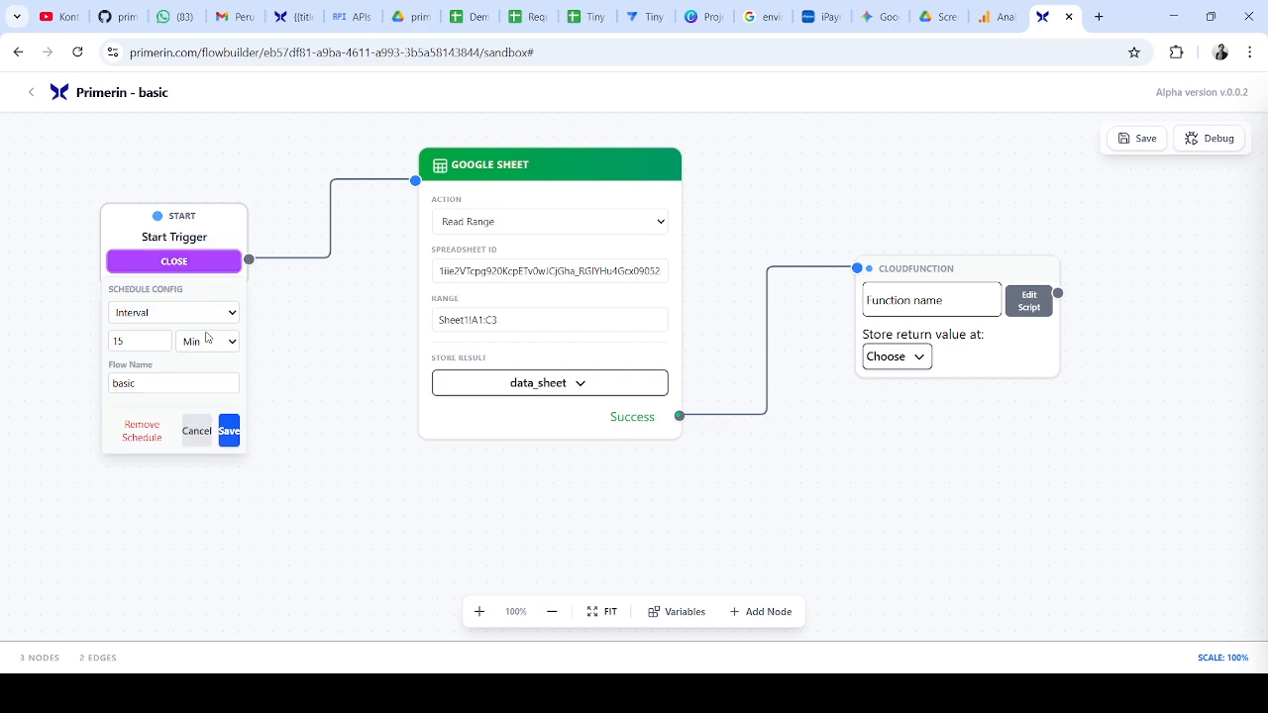
{"action": "left_click", "coordinate": [229, 315]}
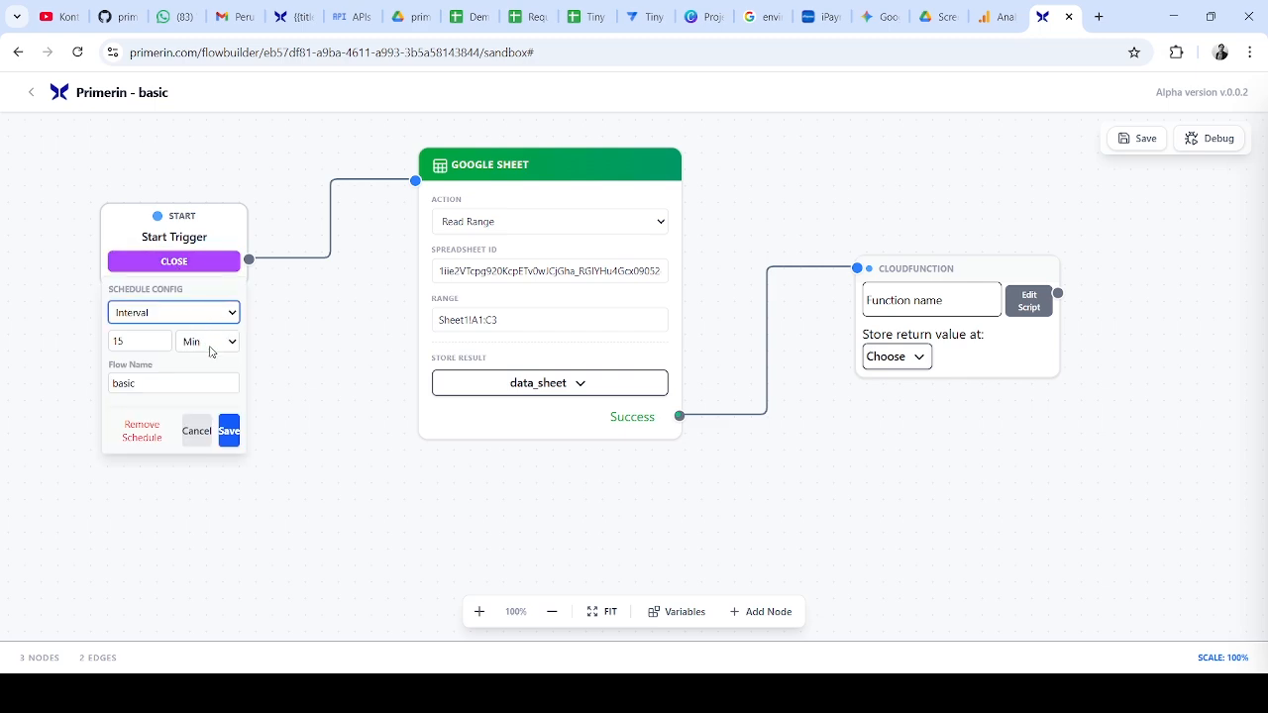
{"action": "key", "text": "Down"}
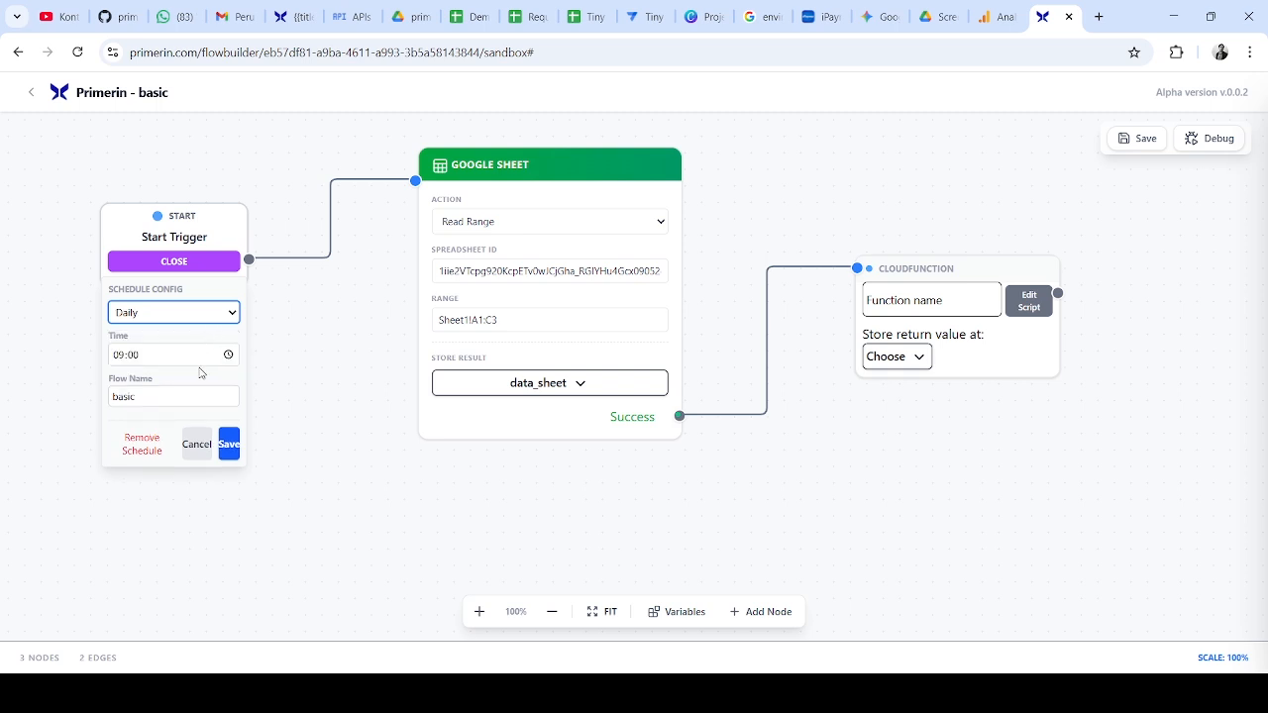
{"action": "key", "text": "Down"}
{"action": "key", "text": "Down"}
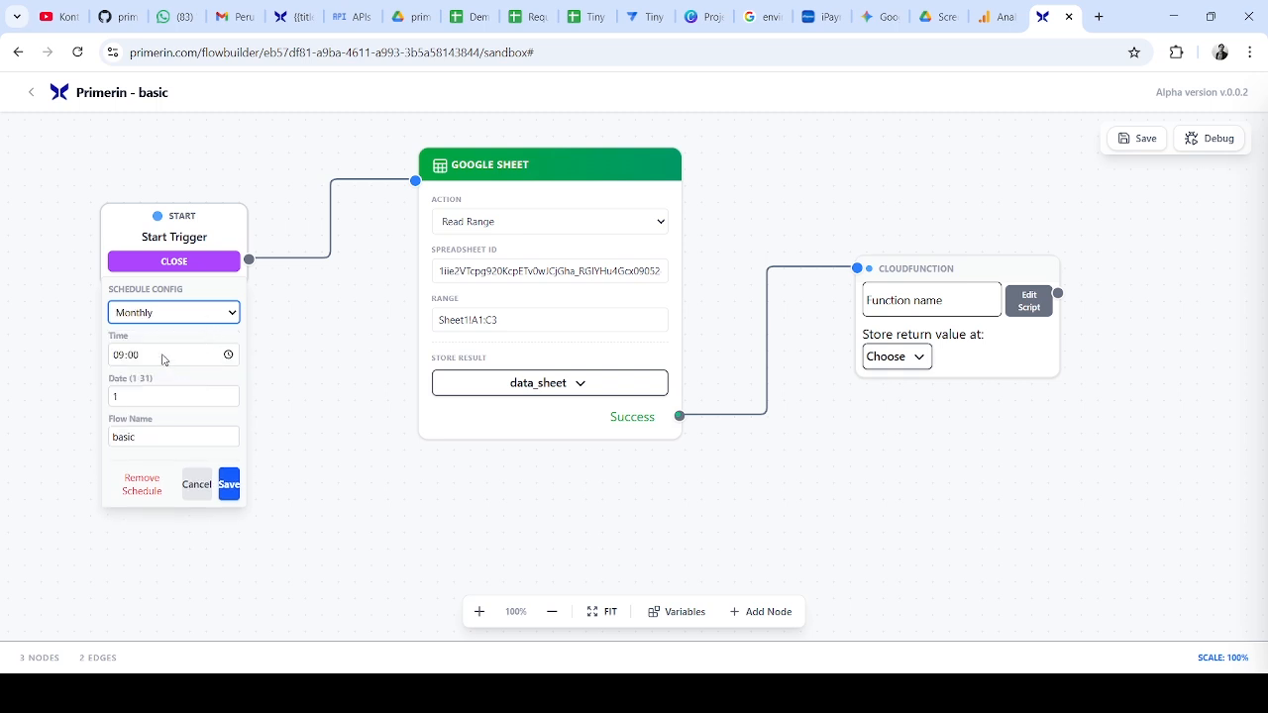
{"action": "left_click", "coordinate": [196, 484]}
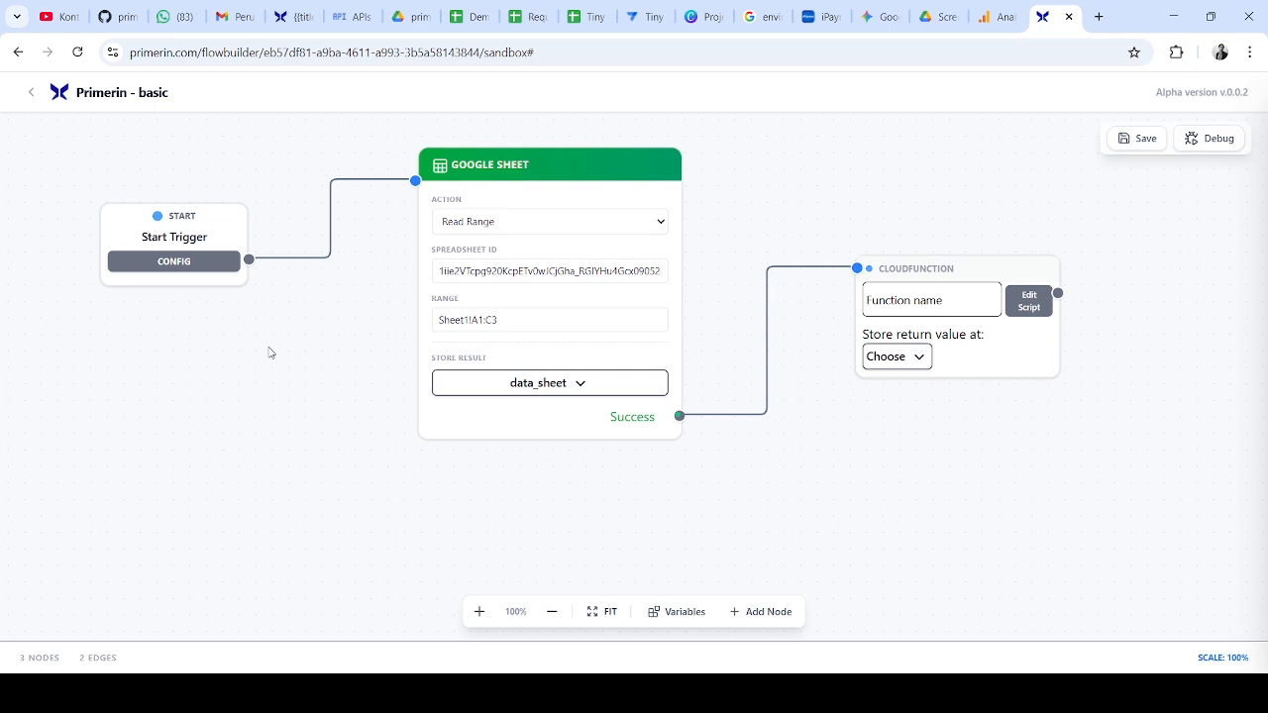
Leave the flow builder and open the tutorials documentation at primerin.com/doc/tutorials
{"action": "left_click", "coordinate": [30, 92]}
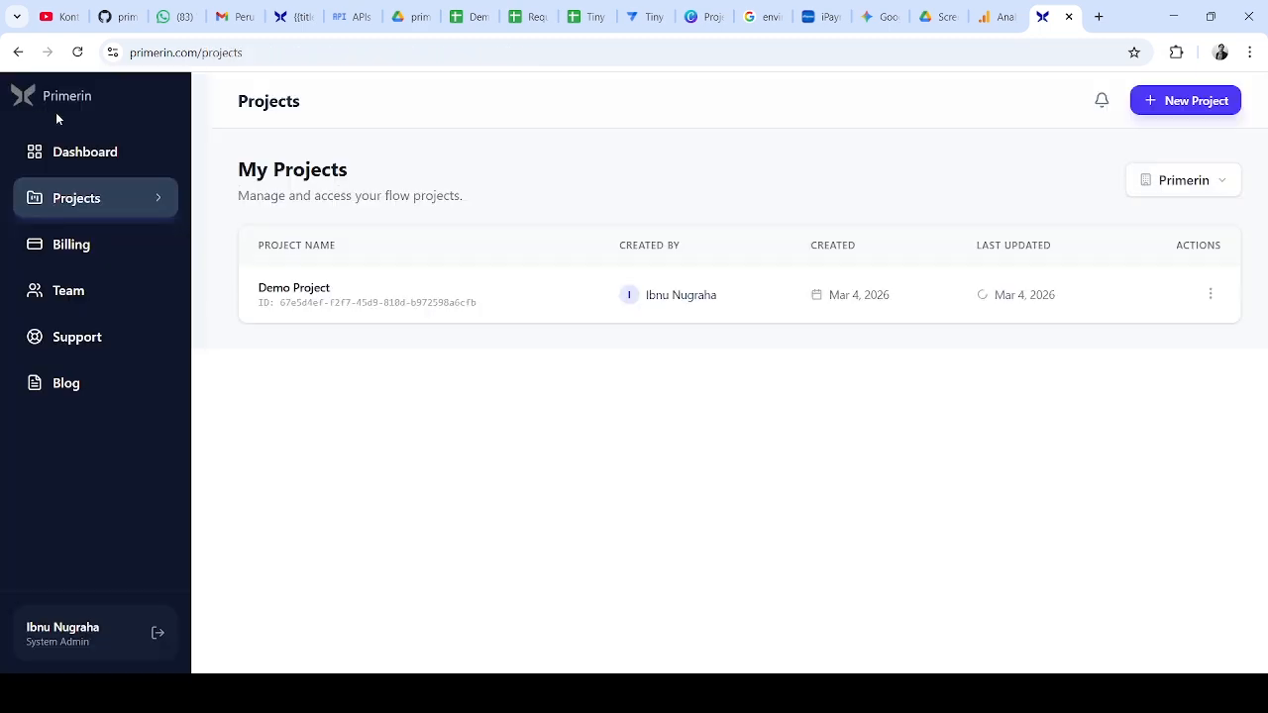
{"action": "double_click", "coordinate": [223, 53]}
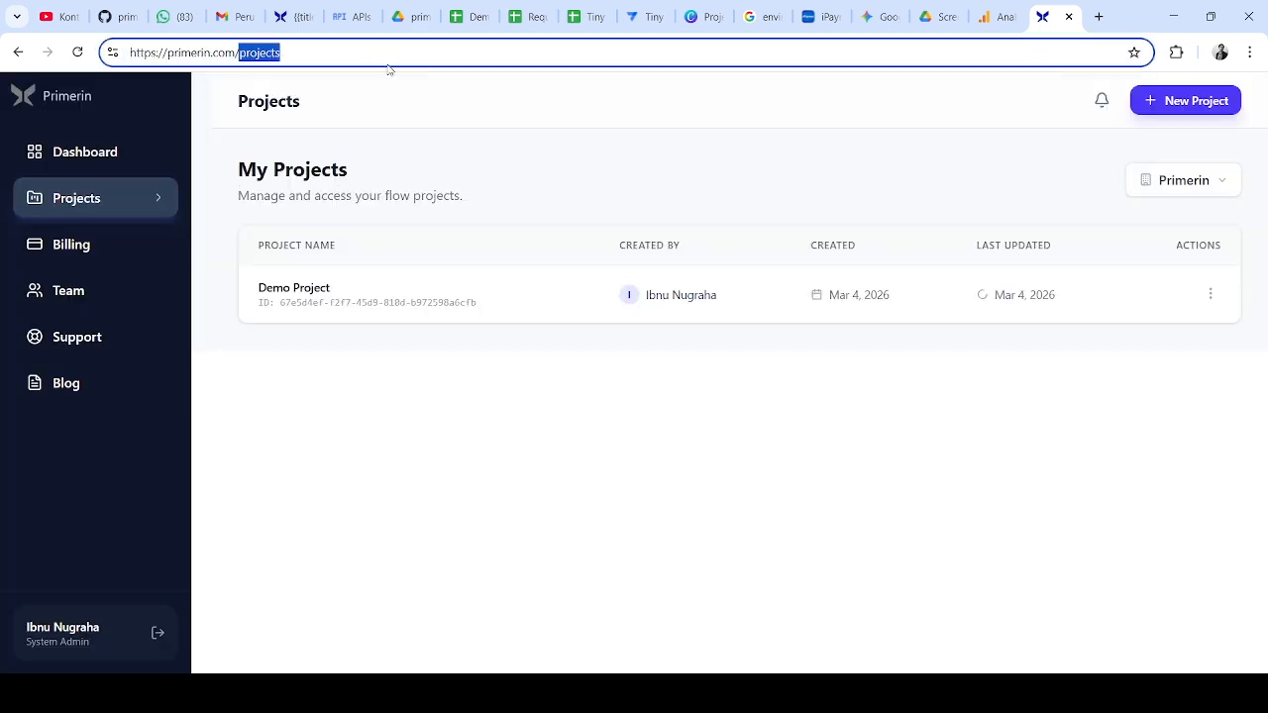
{"action": "type", "text": "doc/tutorials"}
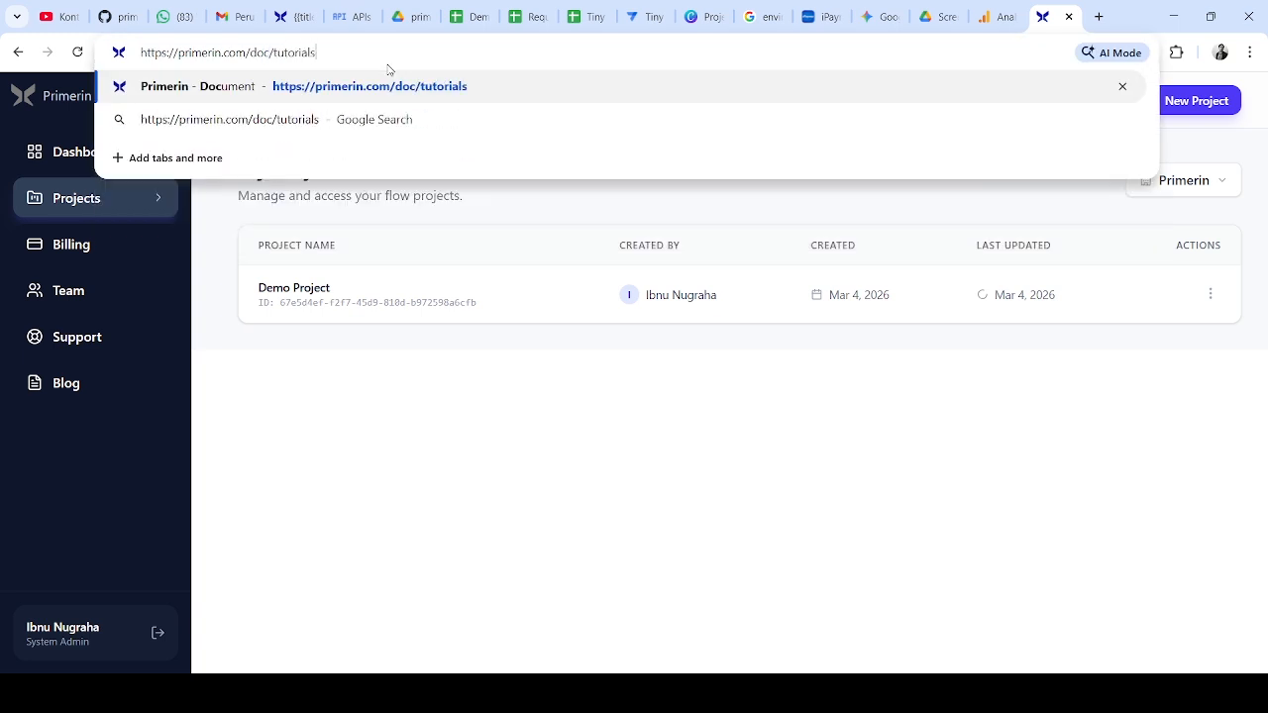
{"action": "key", "text": "Return"}
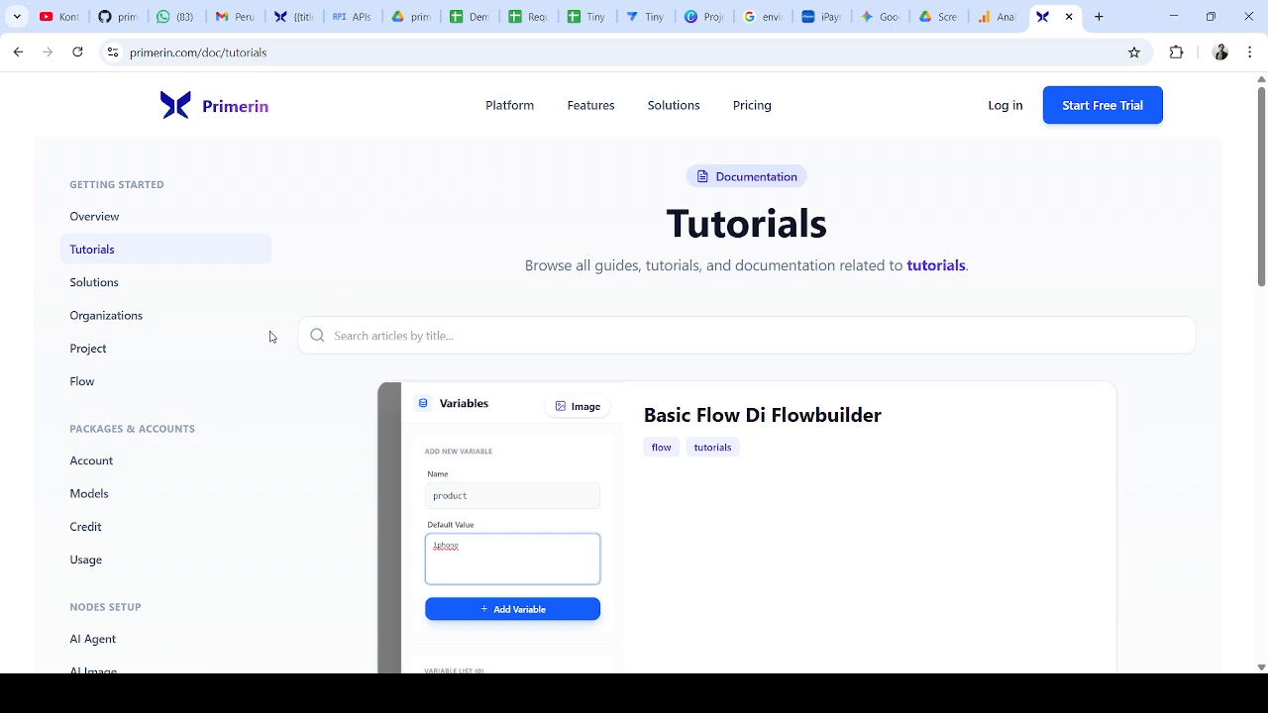
Find the Google Sheet section under Nodes Setup in the documentation and open the "Basic Google Sheet Node" article
{"action": "scroll", "coordinate": [181, 468], "scroll_direction": "down", "scroll_amount": 1}
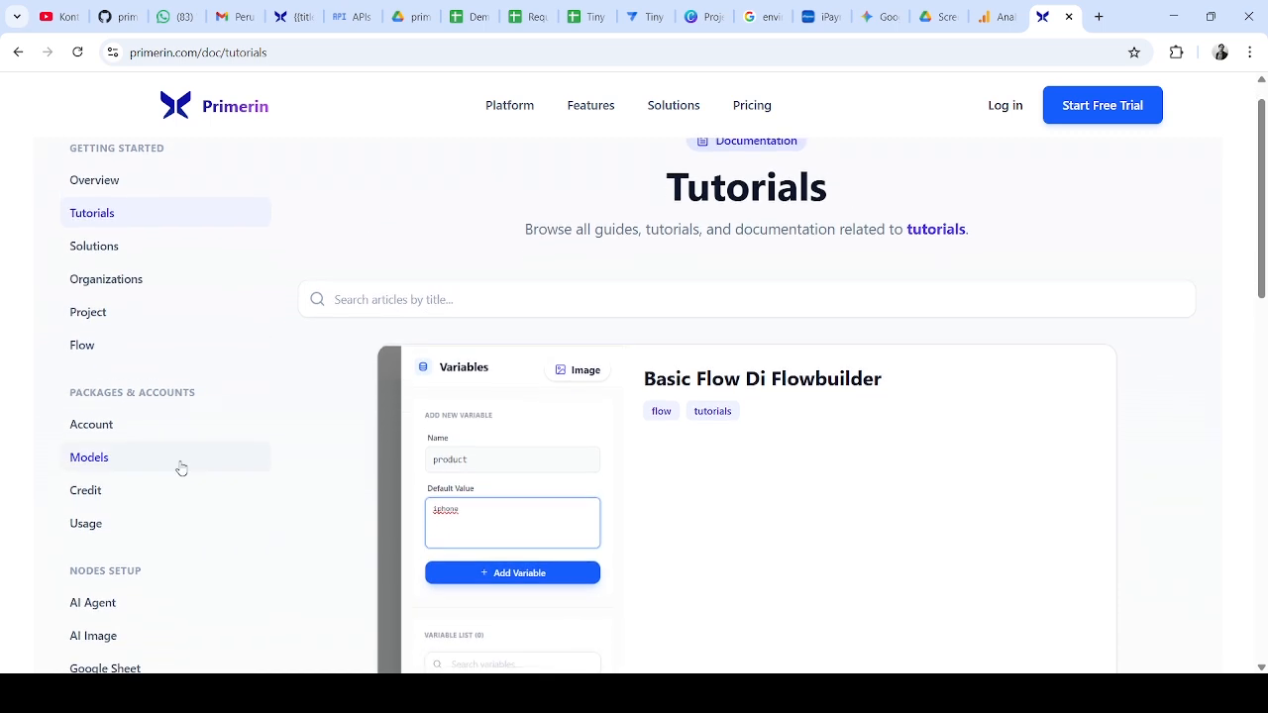
{"action": "scroll", "coordinate": [175, 490], "scroll_direction": "down", "scroll_amount": 1}
{"action": "scroll", "coordinate": [183, 555], "scroll_direction": "up", "scroll_amount": 2}
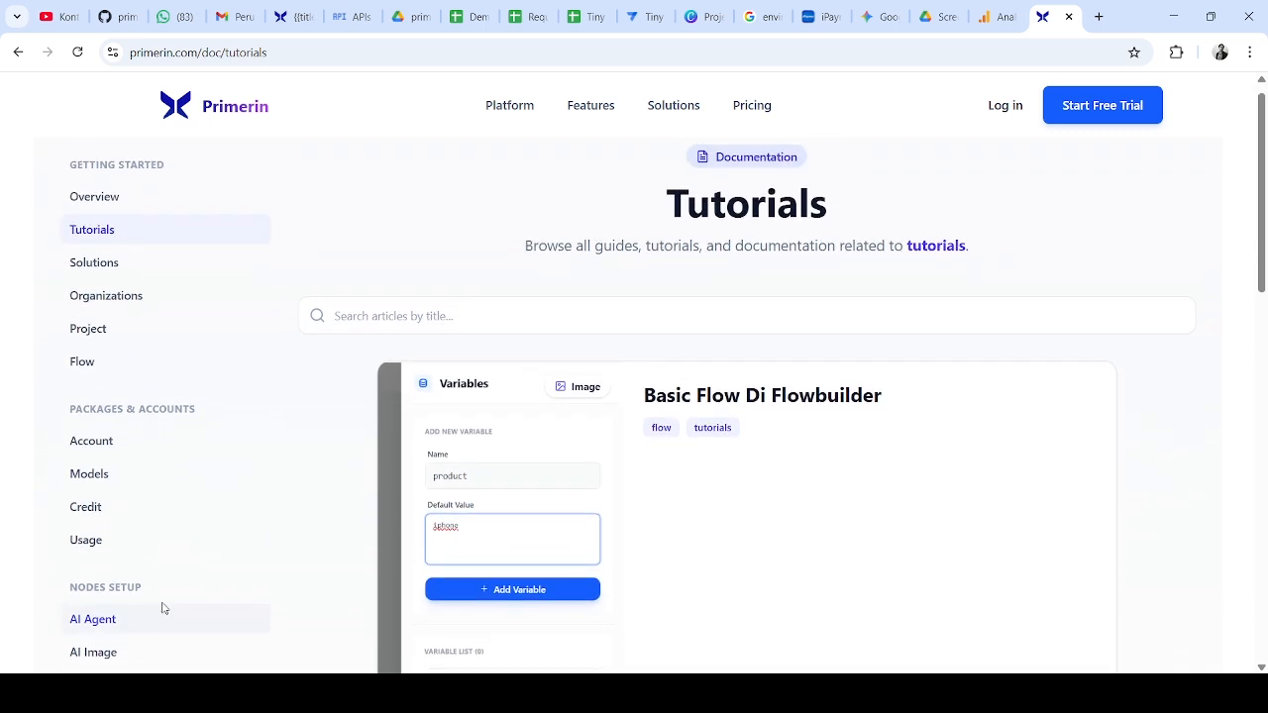
{"action": "scroll", "coordinate": [164, 602], "scroll_direction": "down", "scroll_amount": 2}
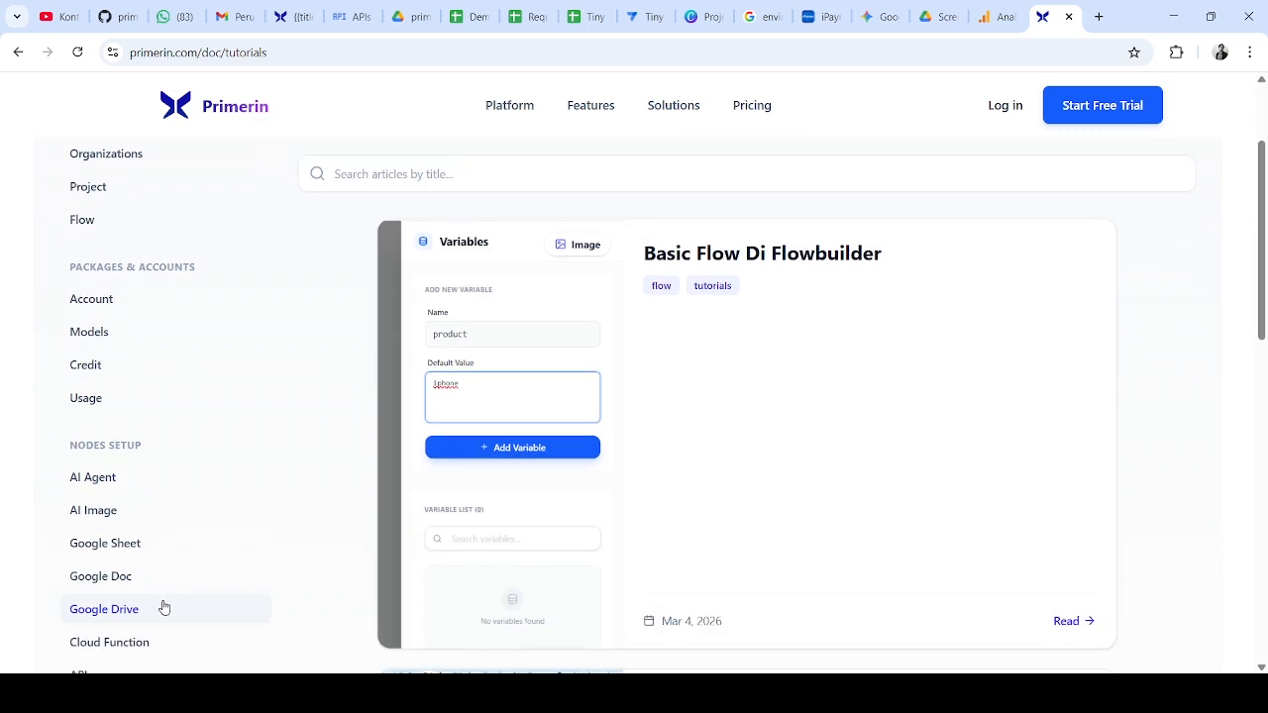
{"action": "left_click", "coordinate": [124, 555]}
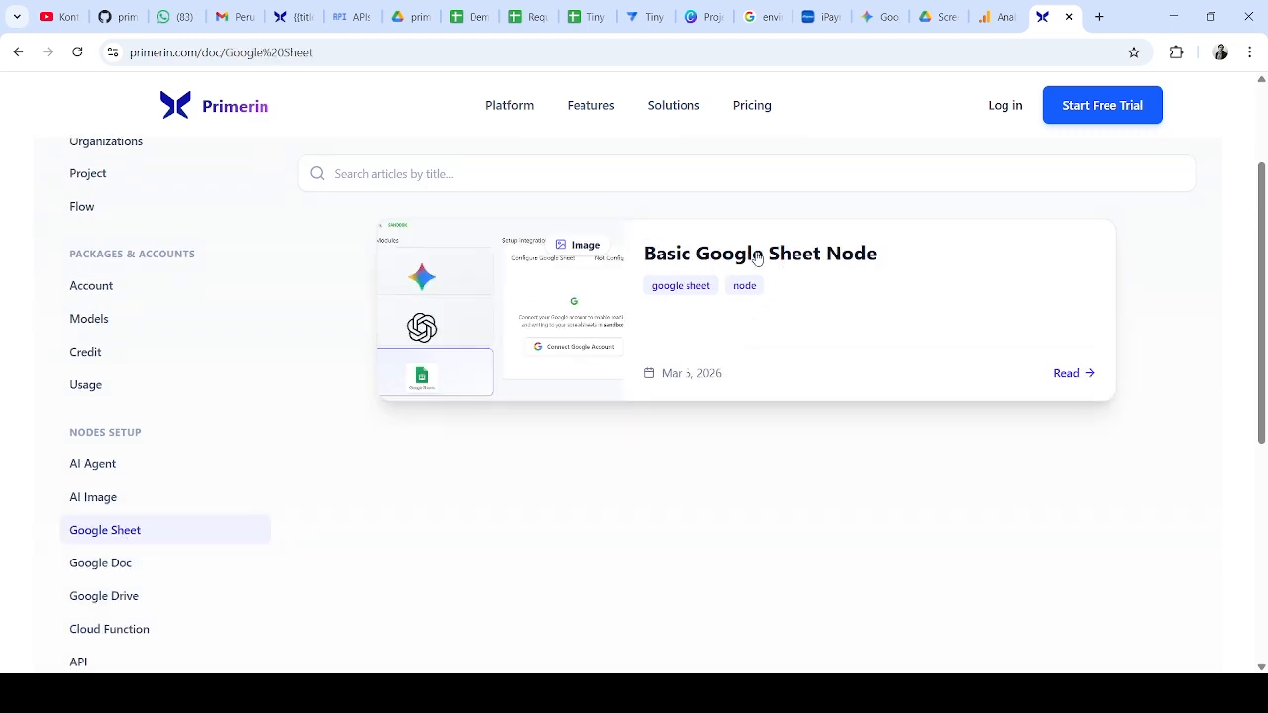
{"action": "left_click", "coordinate": [832, 260]}
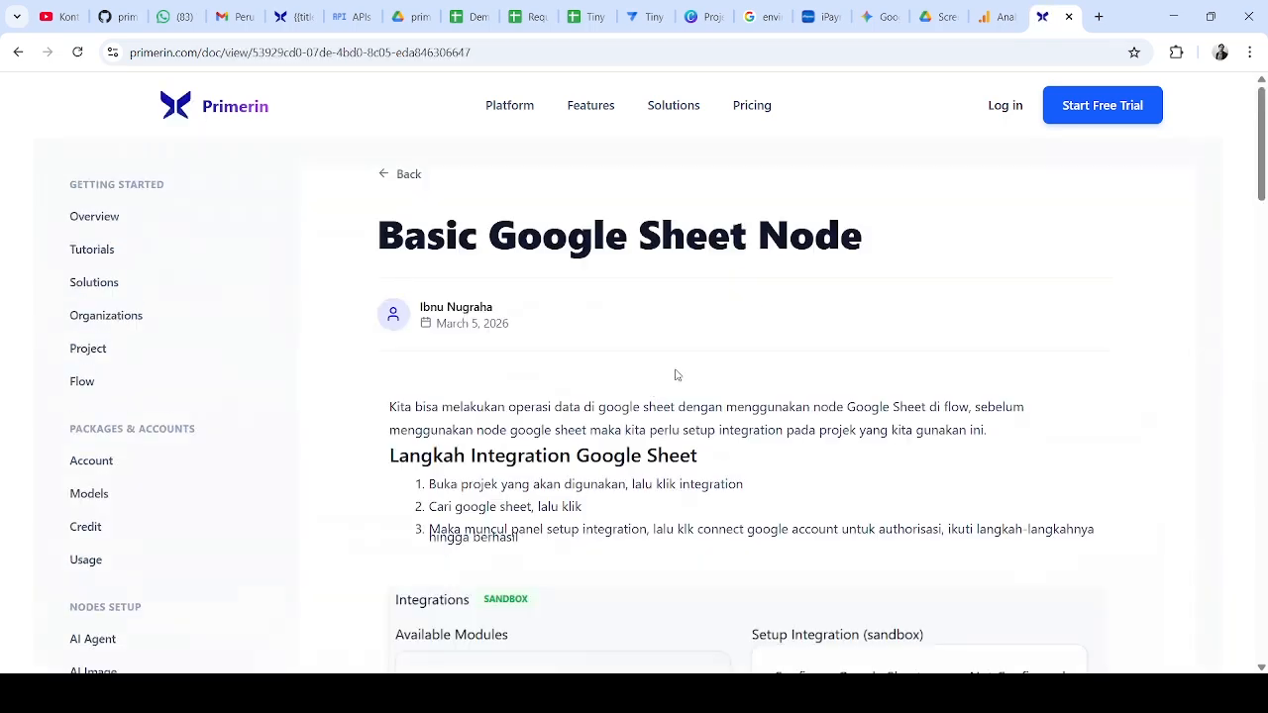
Examine the article's Google Sheet integration steps and the "Menulis Data" instructions with their JSON array example
{"action": "scroll", "coordinate": [624, 463], "scroll_direction": "down", "scroll_amount": 1}
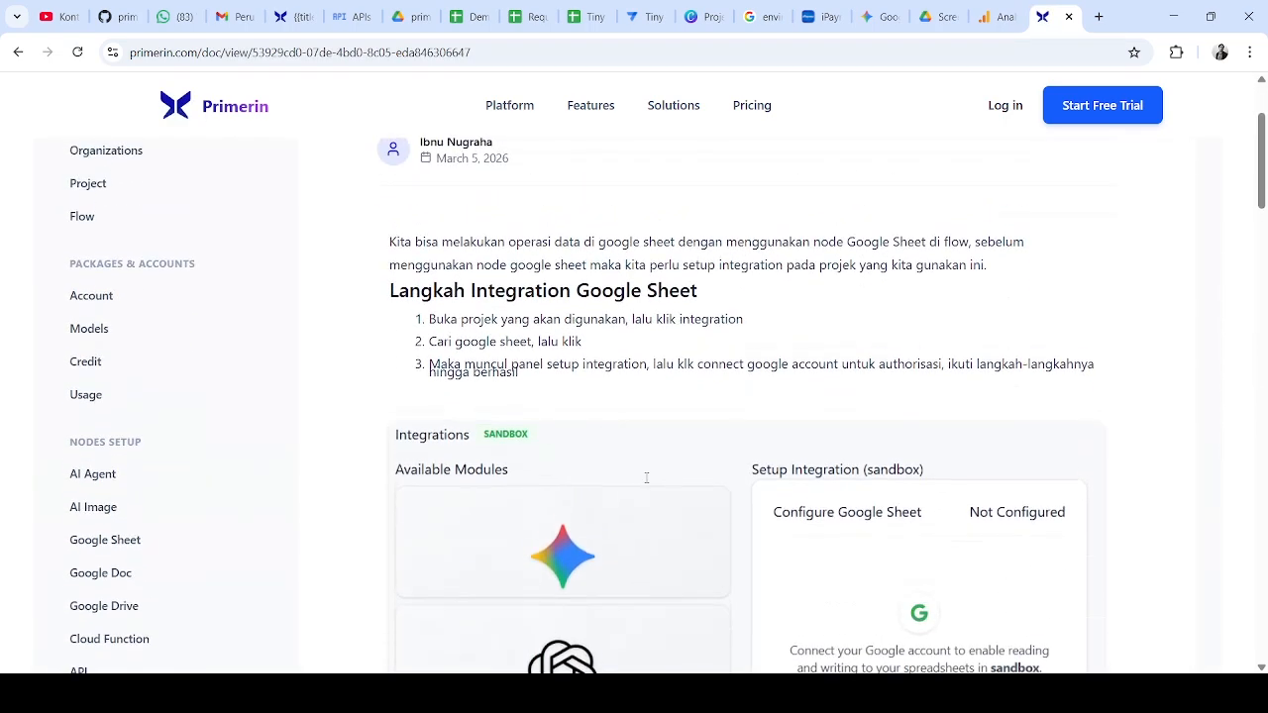
{"action": "left_click_drag", "start_coordinate": [391, 290], "coordinate": [793, 300]}
{"action": "left_click_drag", "start_coordinate": [1263, 183], "coordinate": [1263, 295]}
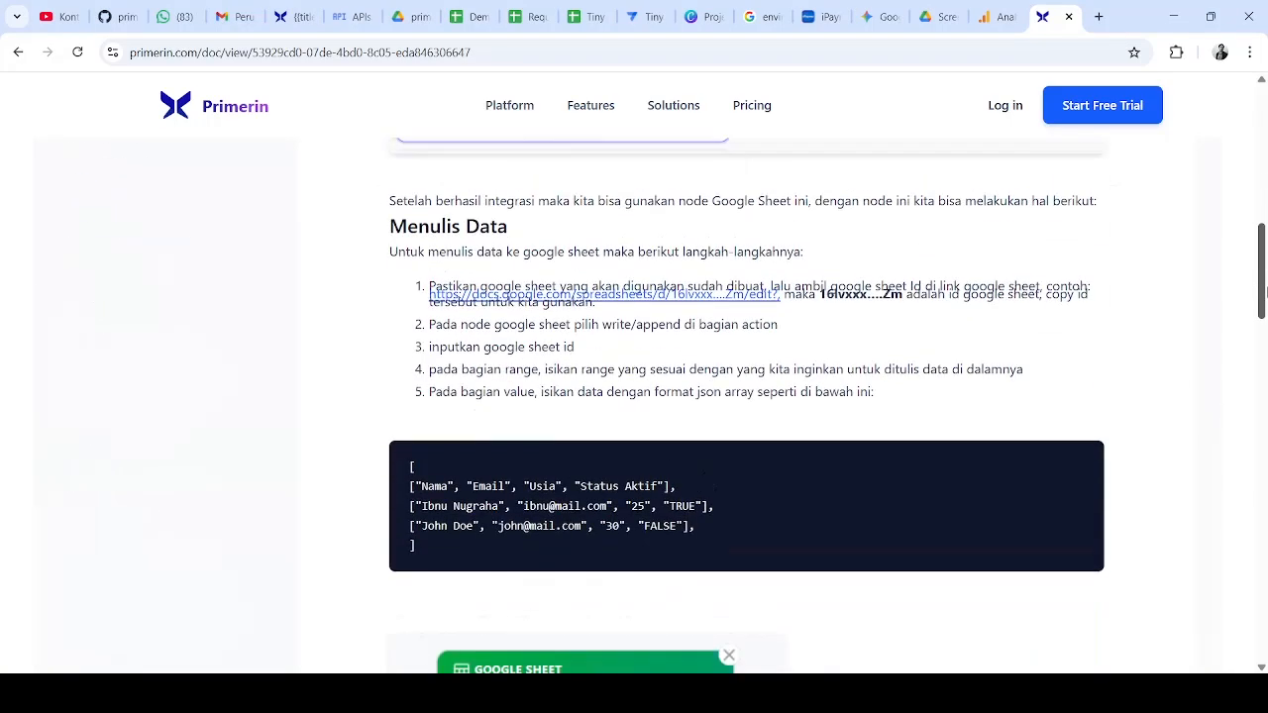
{"action": "left_click_drag", "start_coordinate": [411, 465], "coordinate": [439, 552]}
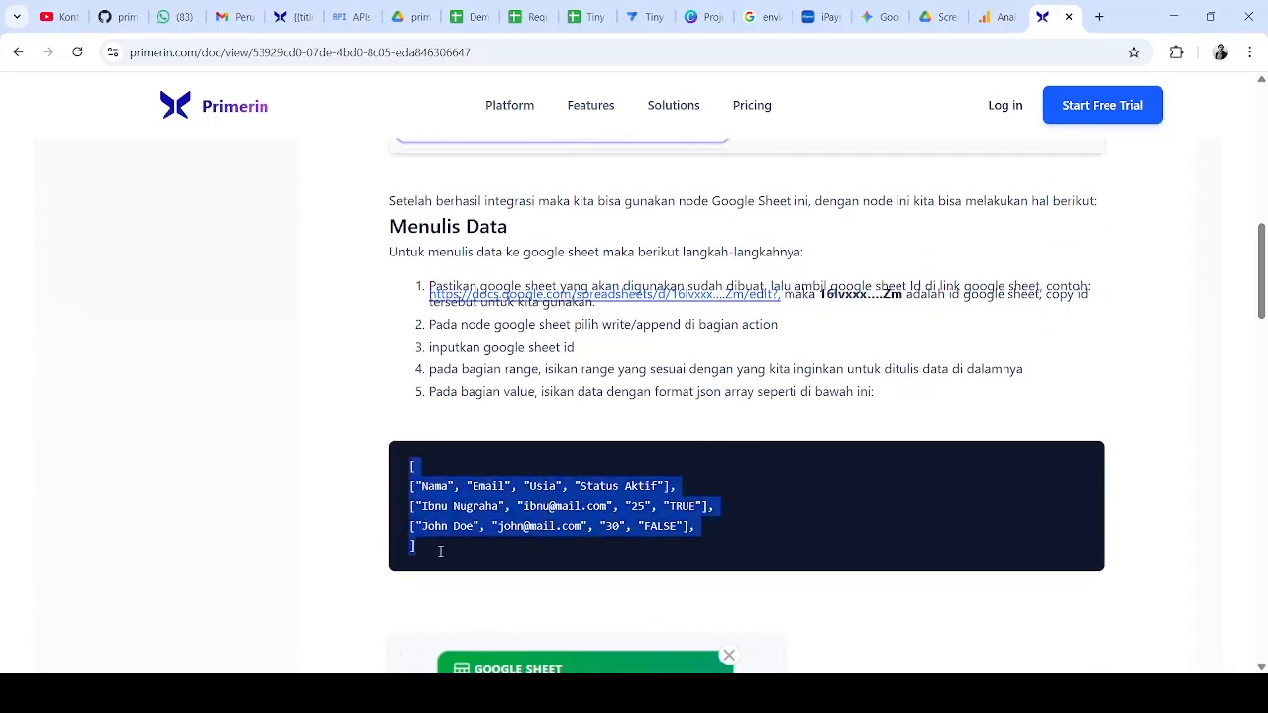
{"action": "left_click_drag", "start_coordinate": [429, 286], "coordinate": [1266, 370]}
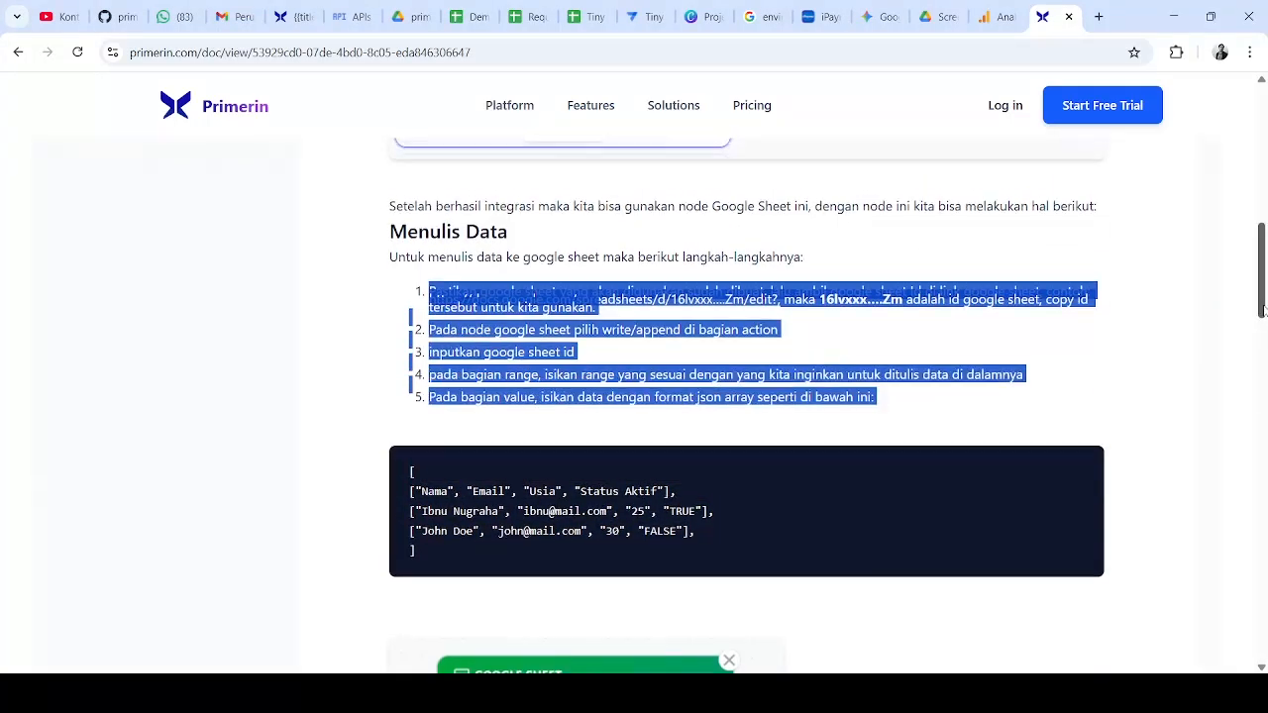
Examine the "Membaca Data" and "Membuat File Baru" instructions with their sample output, and return to the article's beginning
{"action": "scroll", "coordinate": [733, 441], "scroll_direction": "down", "scroll_amount": 10}
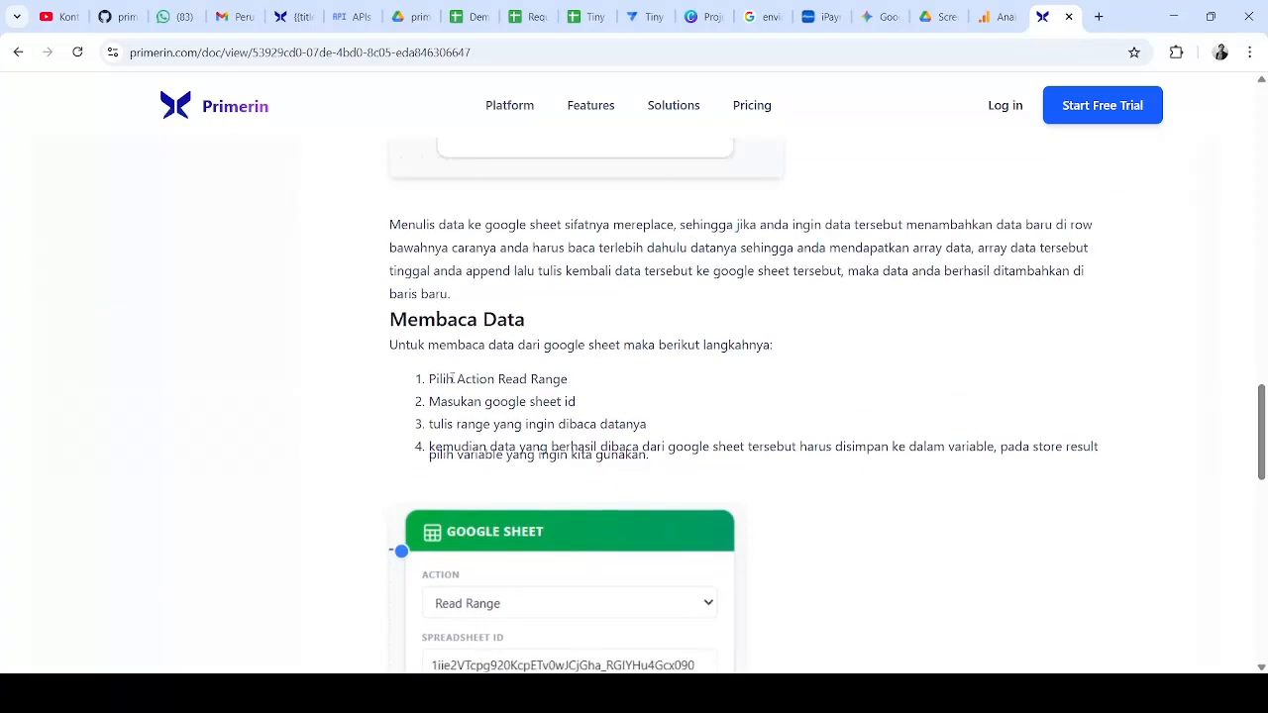
{"action": "left_click_drag", "start_coordinate": [428, 378], "coordinate": [703, 474]}
{"action": "left_click_drag", "start_coordinate": [1262, 428], "coordinate": [1264, 514]}
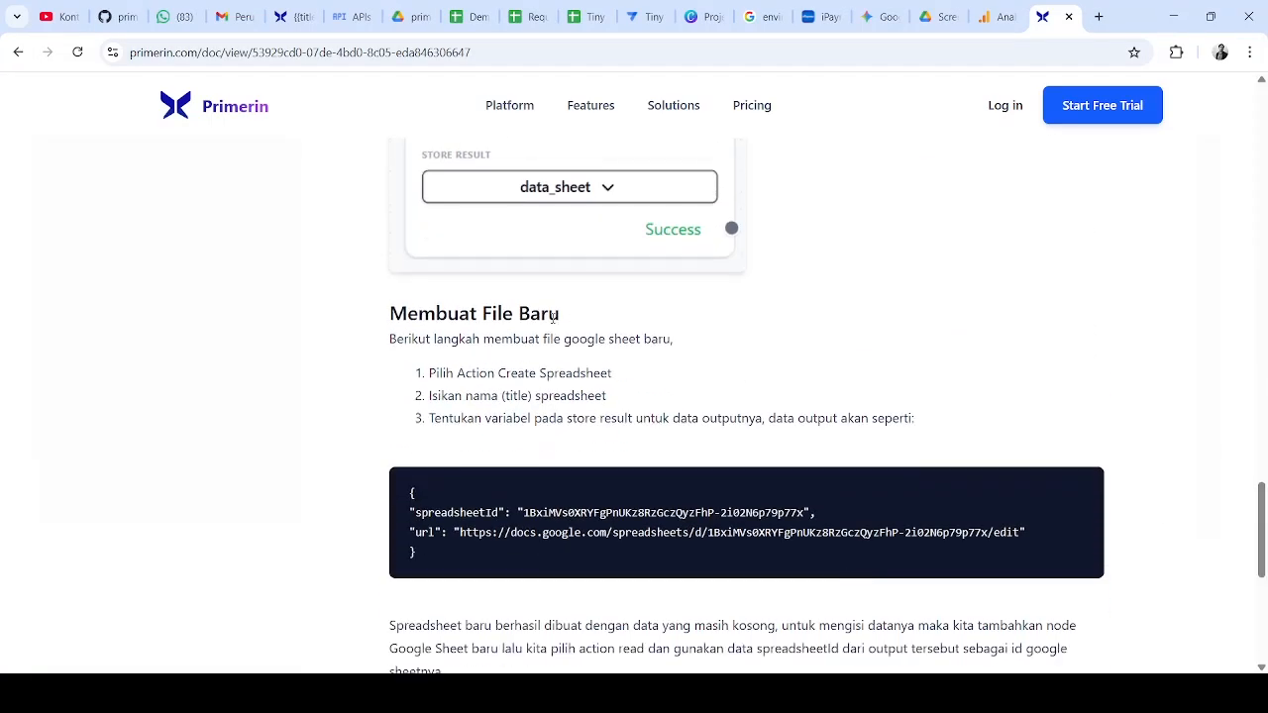
{"action": "left_click_drag", "start_coordinate": [433, 379], "coordinate": [543, 397]}
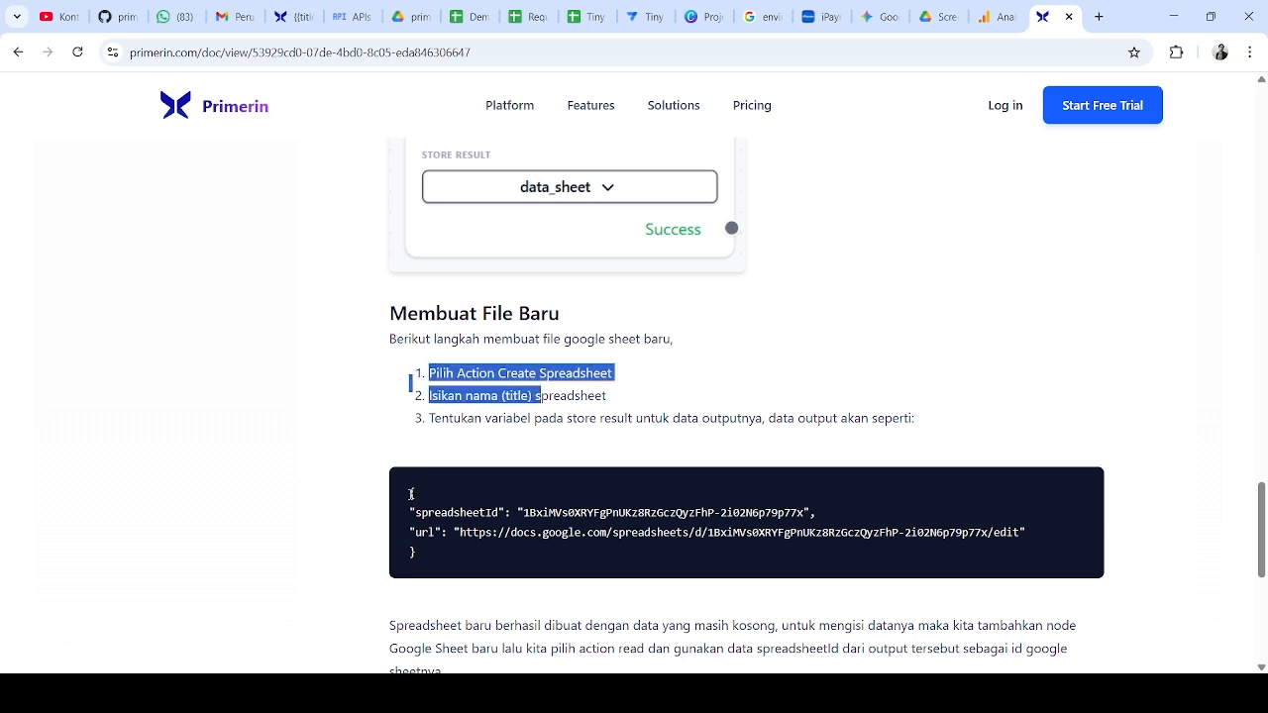
{"action": "left_click_drag", "start_coordinate": [411, 492], "coordinate": [439, 557]}
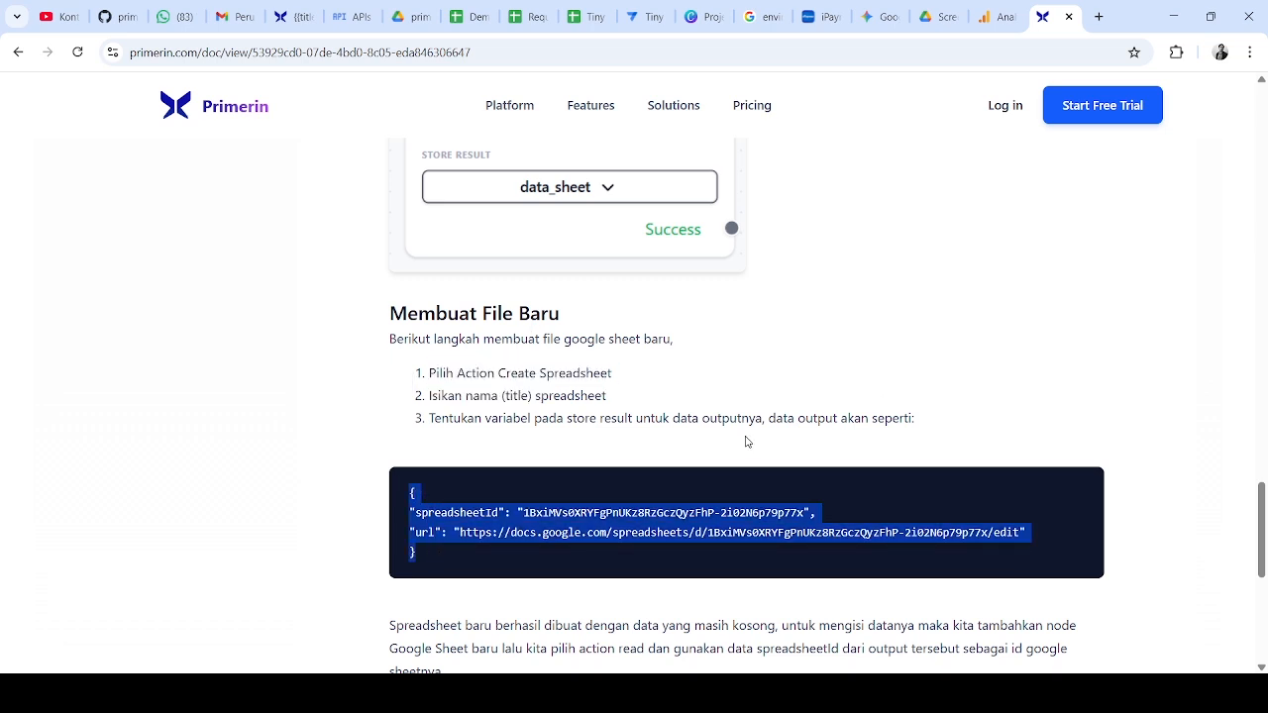
{"action": "left_click_drag", "start_coordinate": [1260, 507], "coordinate": [1264, 109]}
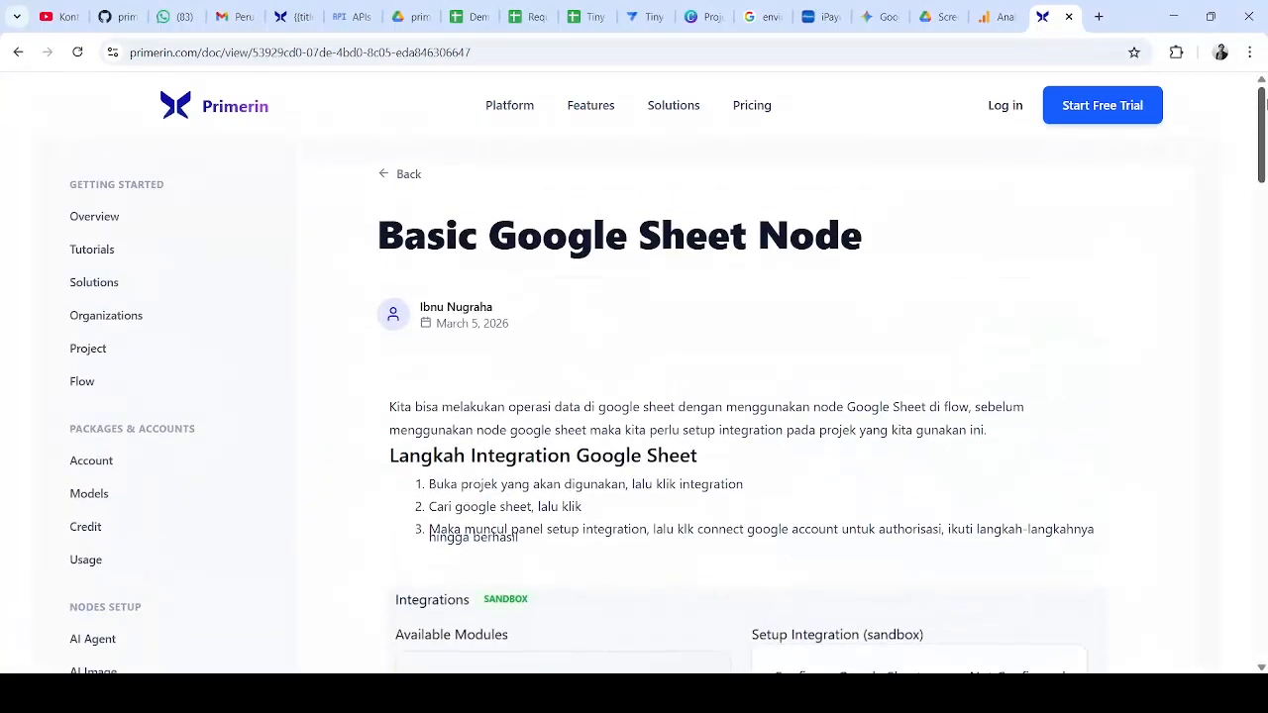